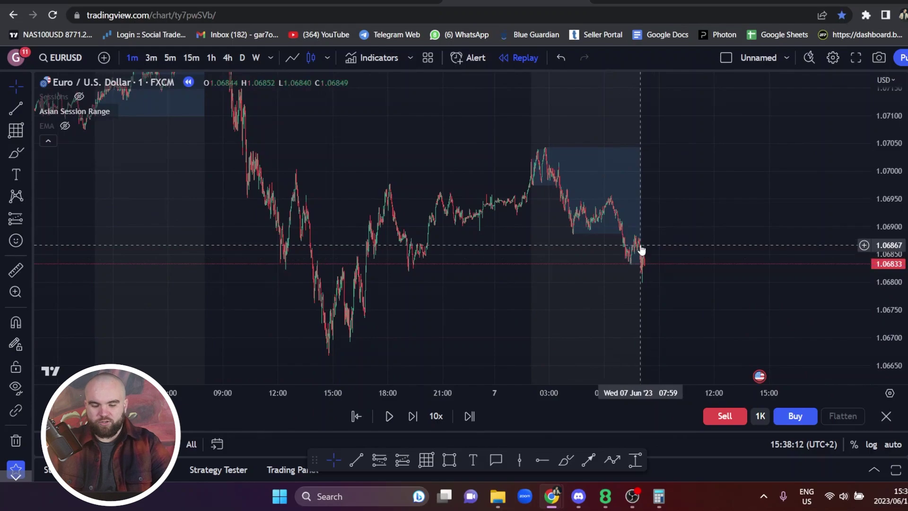
Open the Asian Session Range indicator's settings and review its session time inputs.
scroll(629, 250, up, 4)
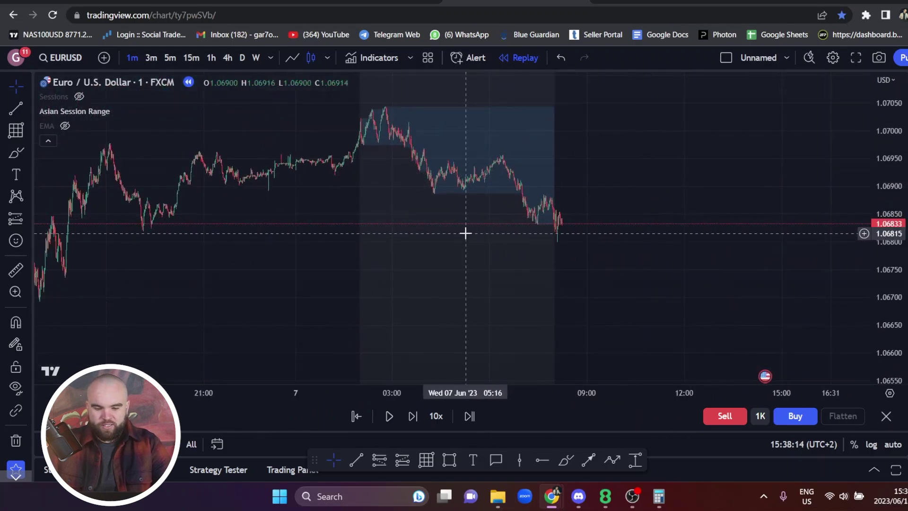
drag(901, 311, 900, 257)
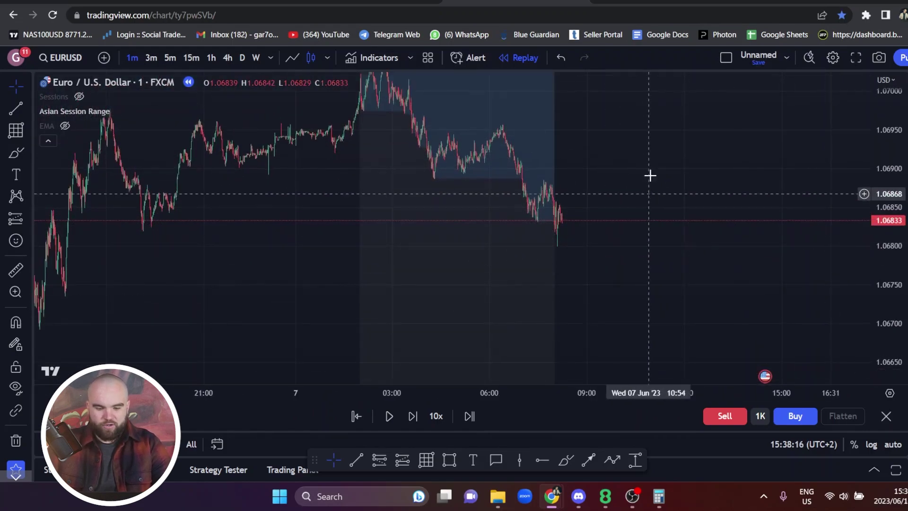
drag(649, 176, 637, 258)
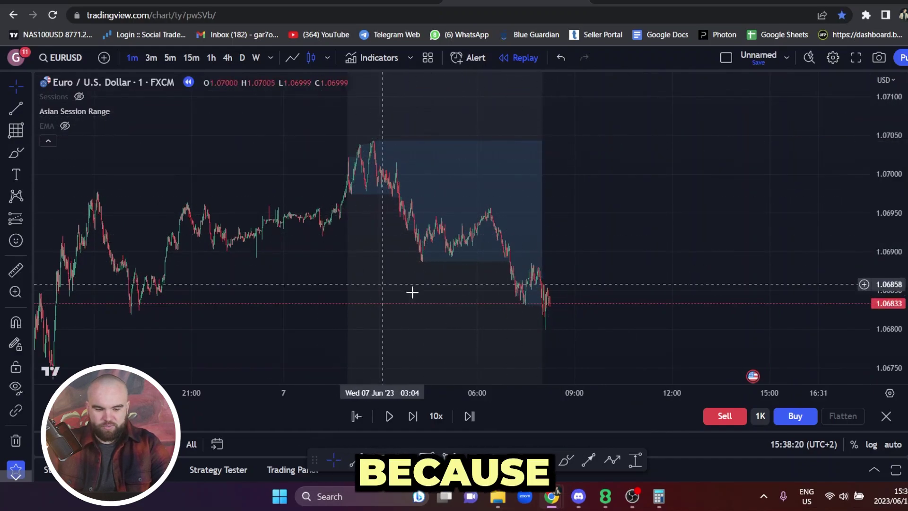
drag(603, 217, 569, 218)
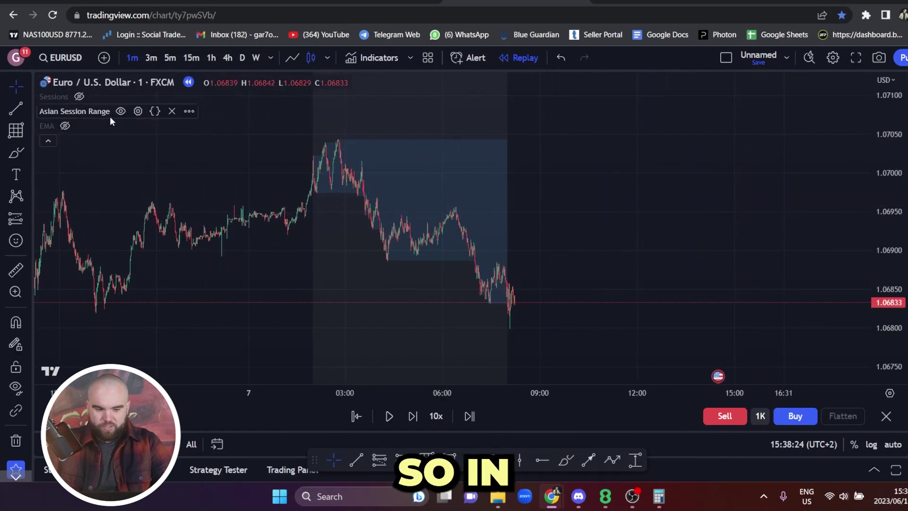
click(137, 111)
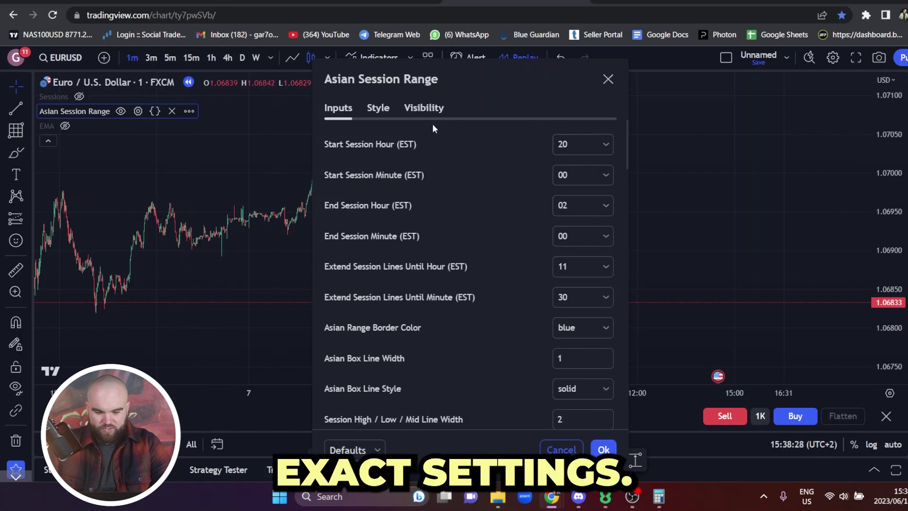
scroll(526, 378, down, 3)
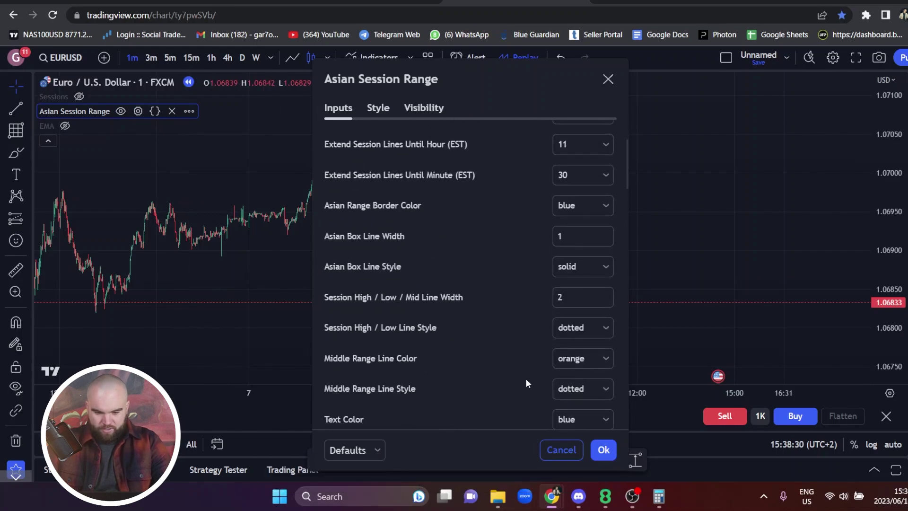
scroll(531, 376, down, 6)
scroll(520, 391, up, 9)
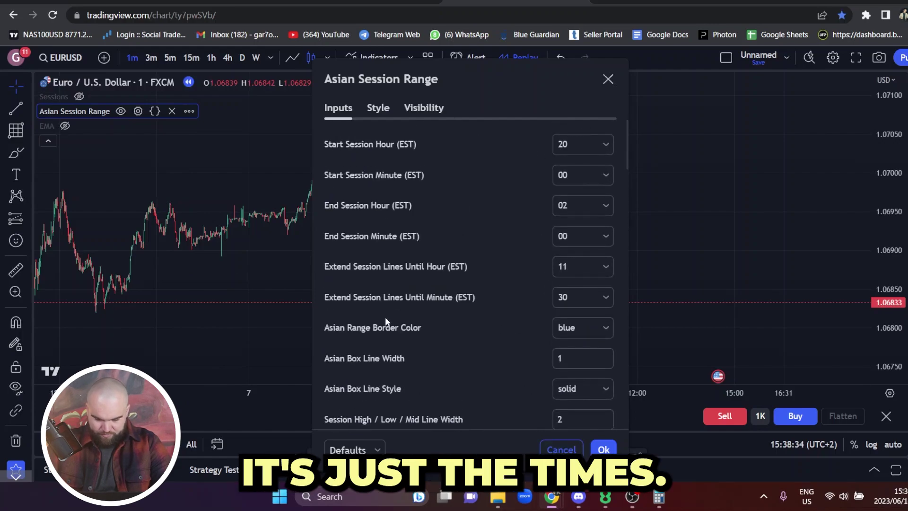
Review the Asian Session Range style options against its time inputs, from background and fill colors to output options, and close the settings.
click(381, 106)
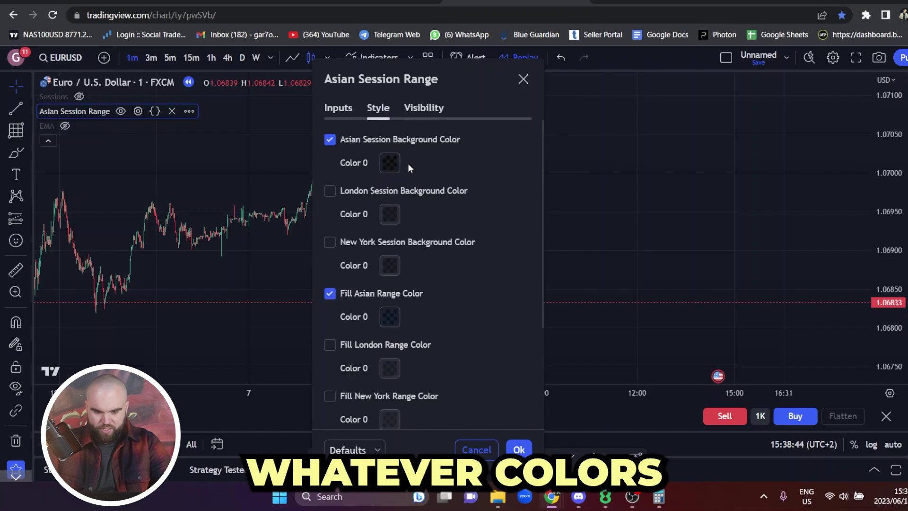
click(341, 103)
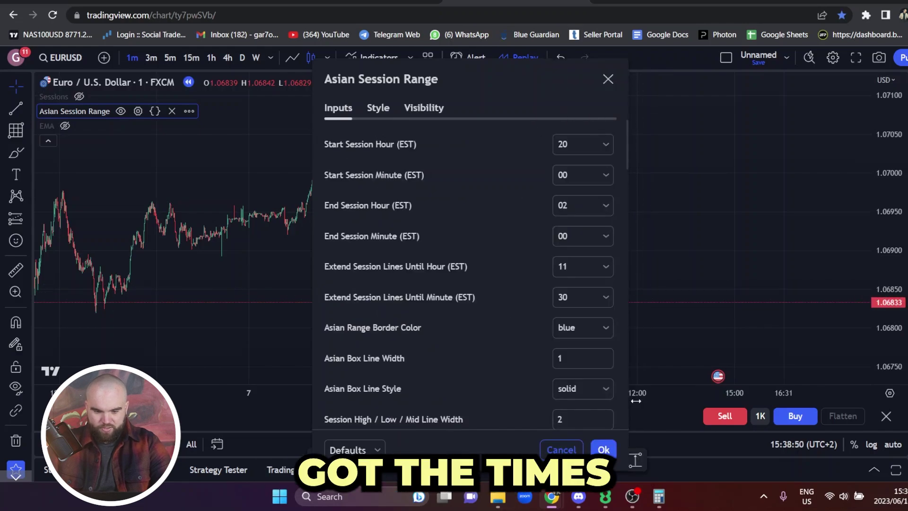
click(381, 112)
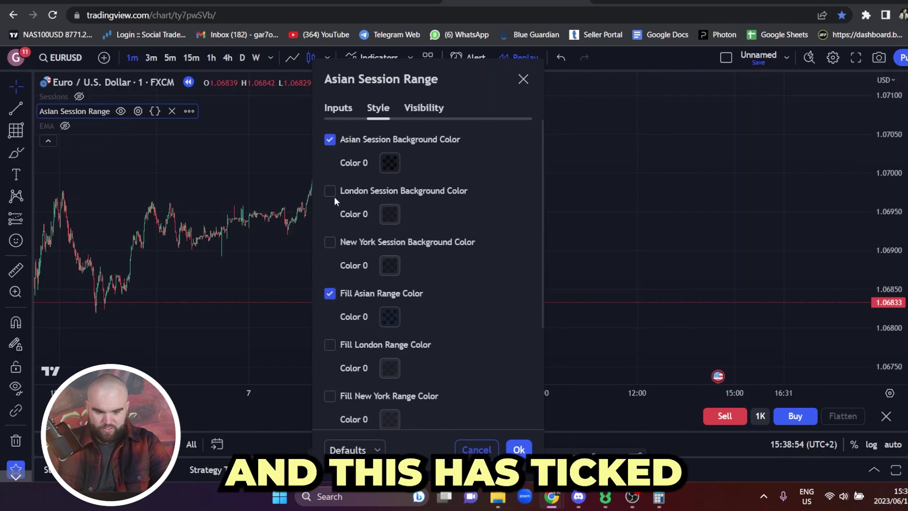
scroll(331, 361, down, 3)
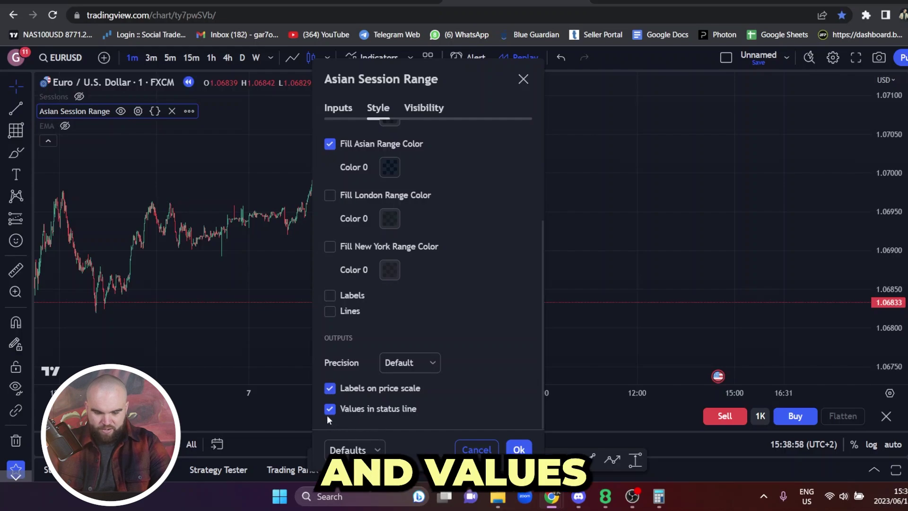
scroll(367, 393, up, 1)
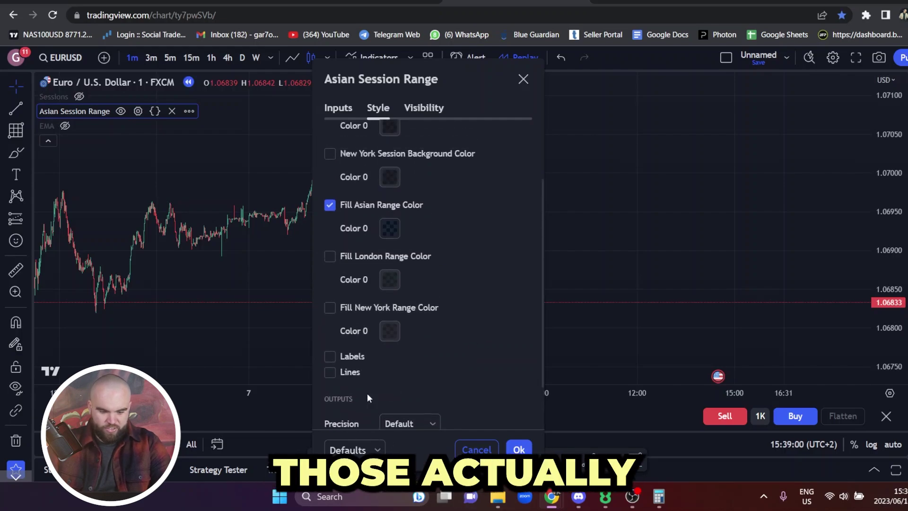
scroll(367, 393, down, 1)
scroll(435, 298, up, 3)
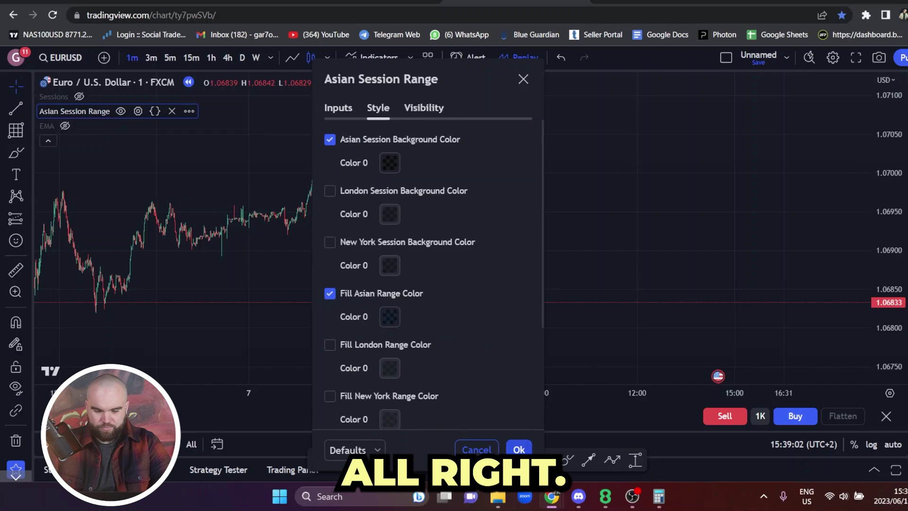
click(519, 450)
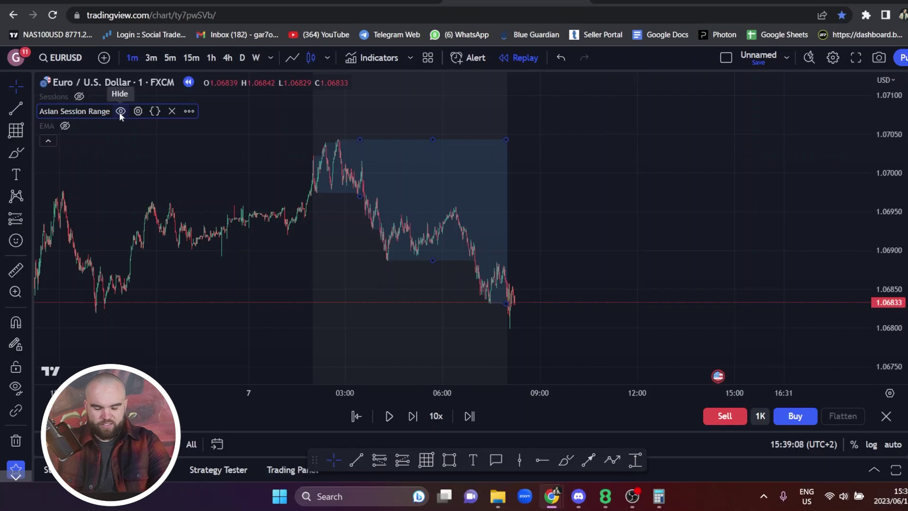
Search the indicator library for "asian" to locate FXN - Asian Session Range, and close the library.
click(374, 58)
text(asian)
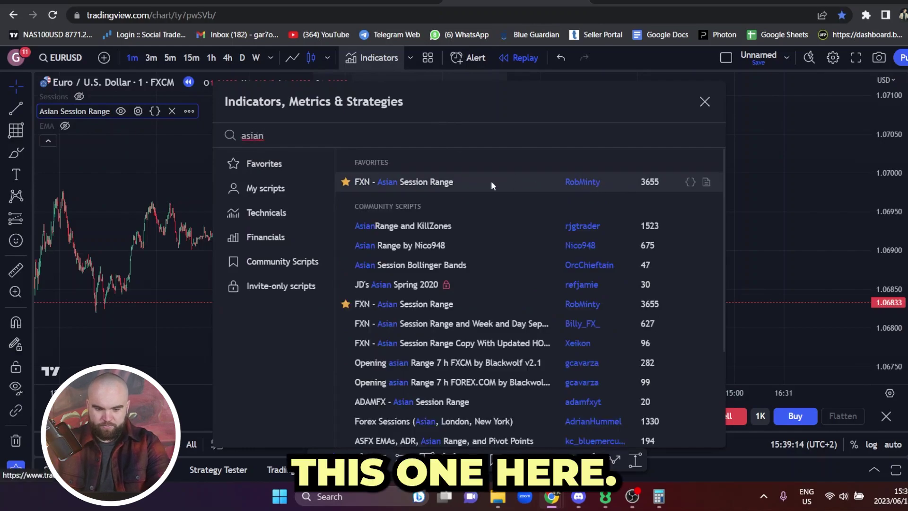
click(704, 102)
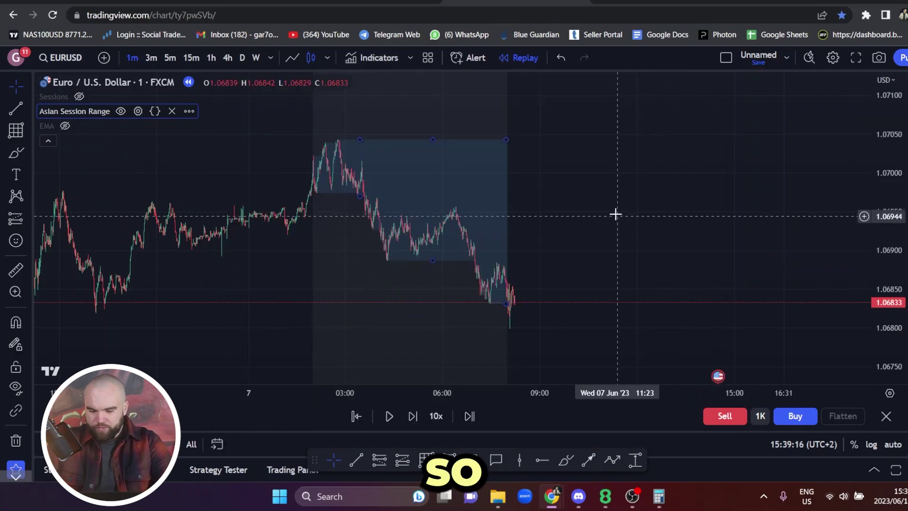
Draw a horizontal trend line along the Asian session low at about 1.06831, from about 07:22 to 08:00.
drag(615, 214, 654, 209)
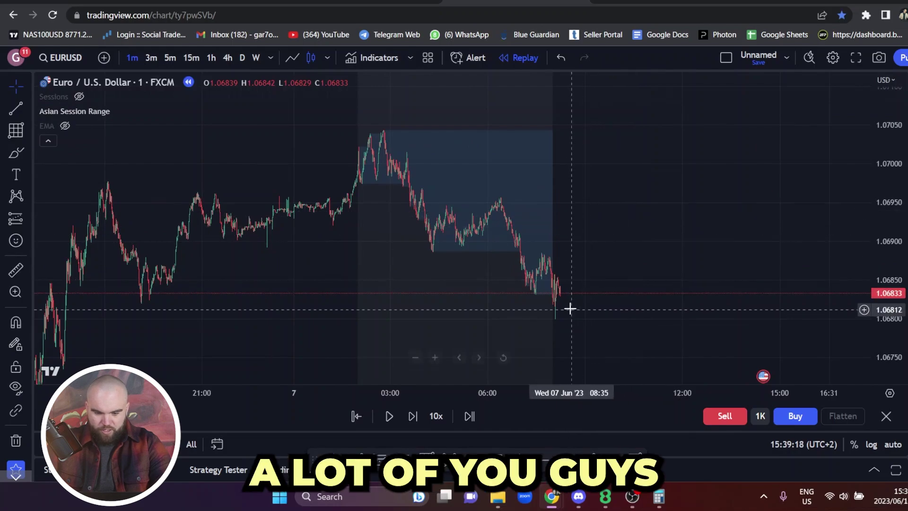
scroll(529, 285, up, 6)
drag(378, 202, 689, 189)
drag(897, 305, 880, 244)
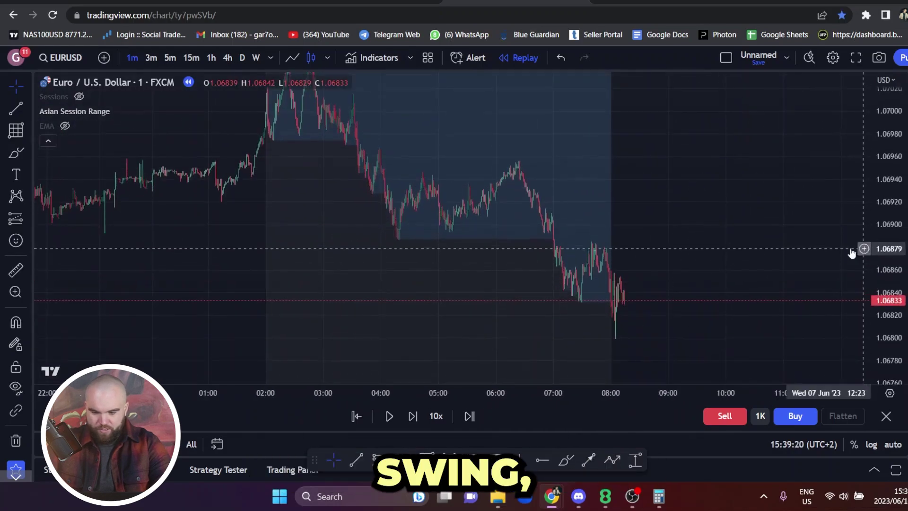
drag(637, 266, 632, 198)
scroll(632, 198, up, 6)
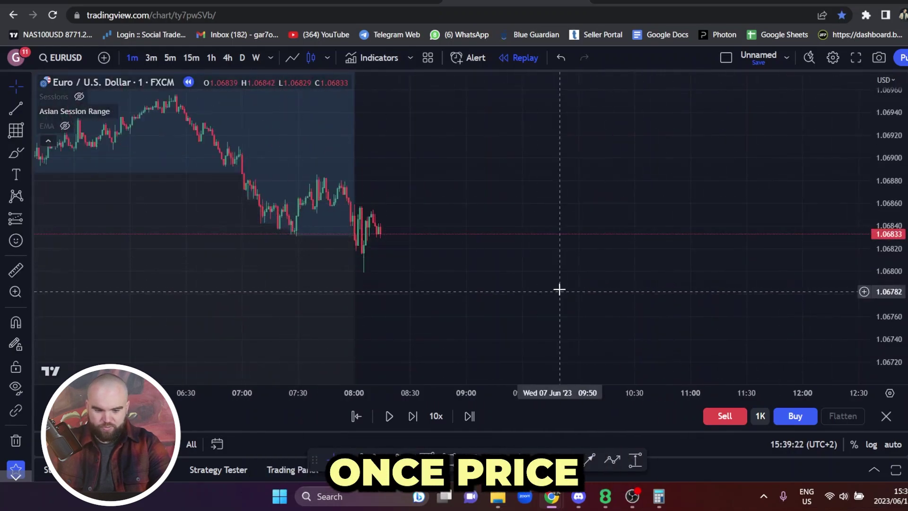
key(alt+t)
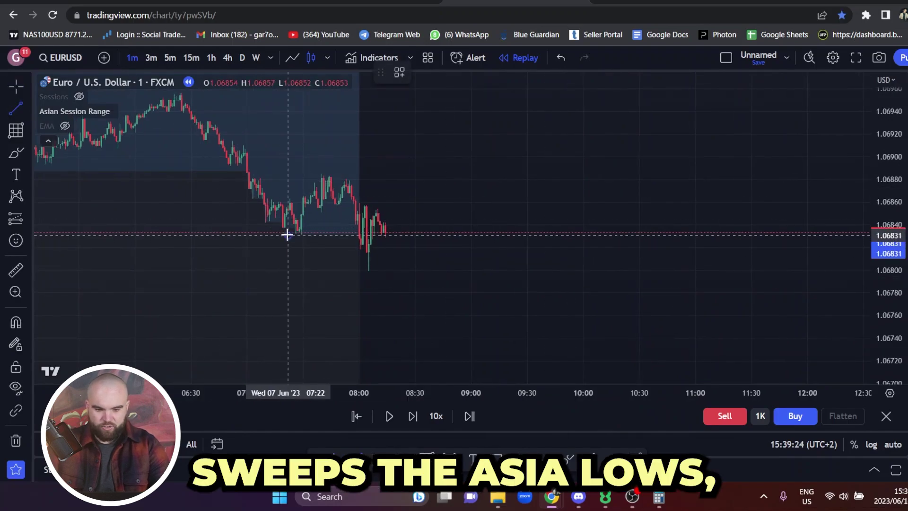
click(359, 236)
Examine the price action around the marked Asian session low and the candles following 08:00.
drag(459, 253, 529, 262)
drag(888, 326, 877, 158)
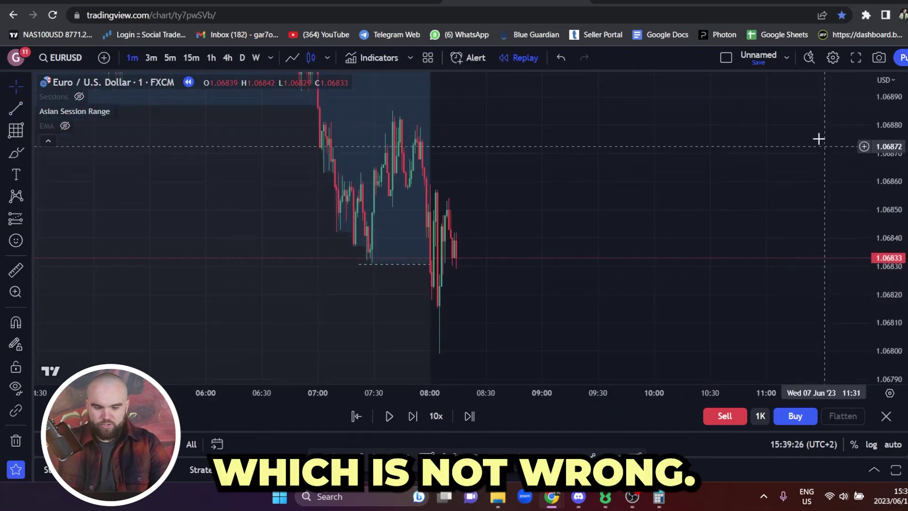
scroll(577, 183, up, 6)
drag(191, 183, 693, 215)
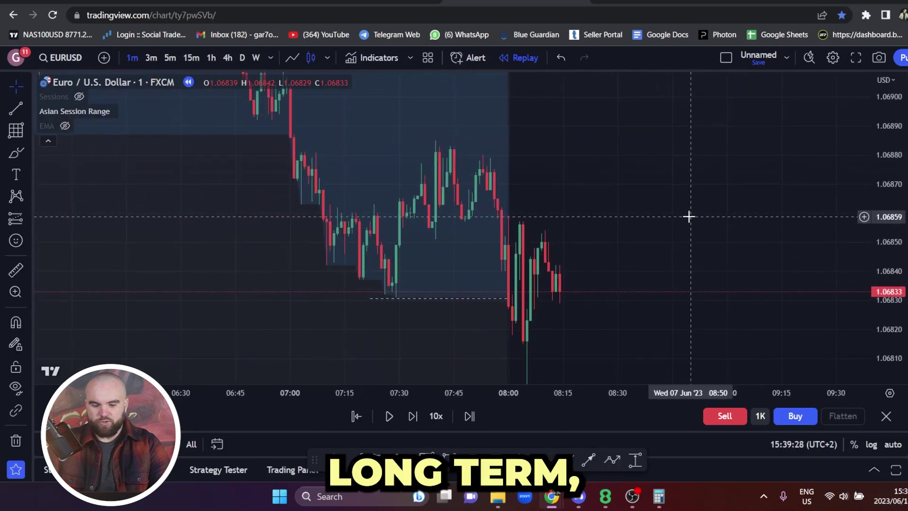
scroll(683, 182, down, 2)
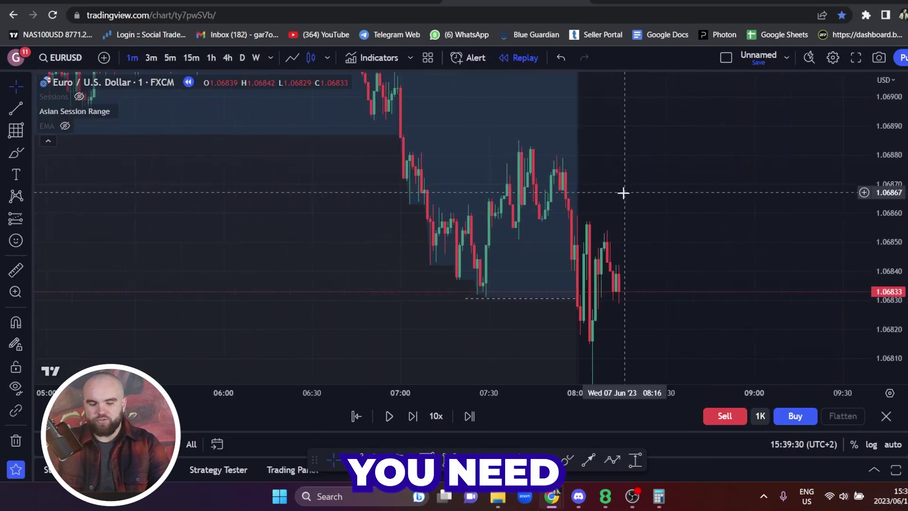
drag(713, 245, 567, 191)
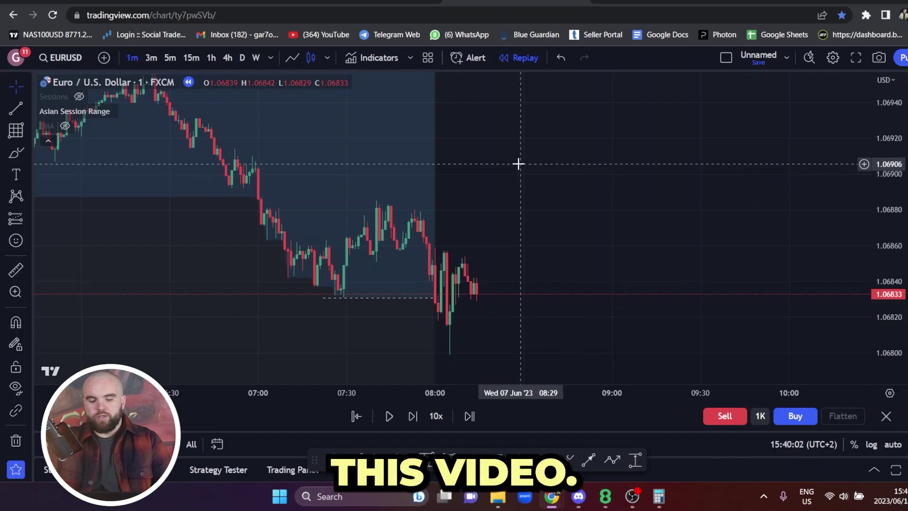
drag(496, 215, 537, 207)
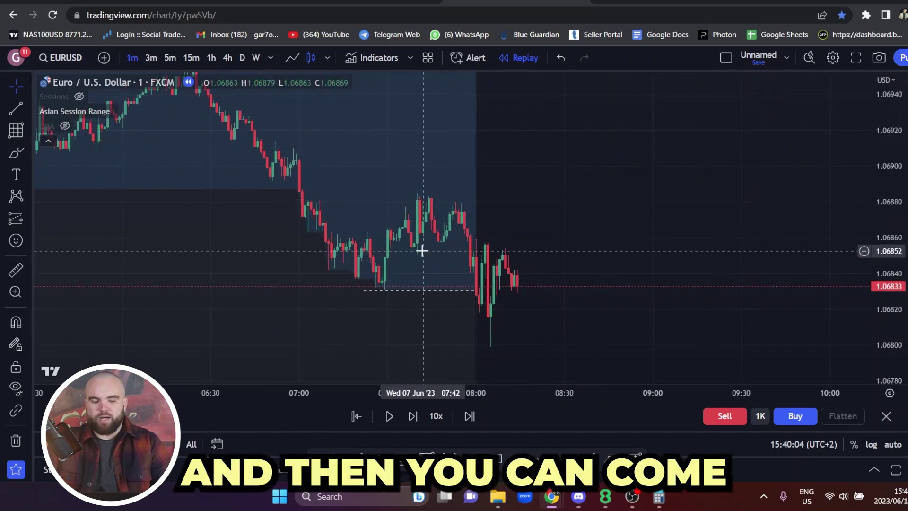
scroll(530, 222, down, 3)
drag(879, 118, 878, 130)
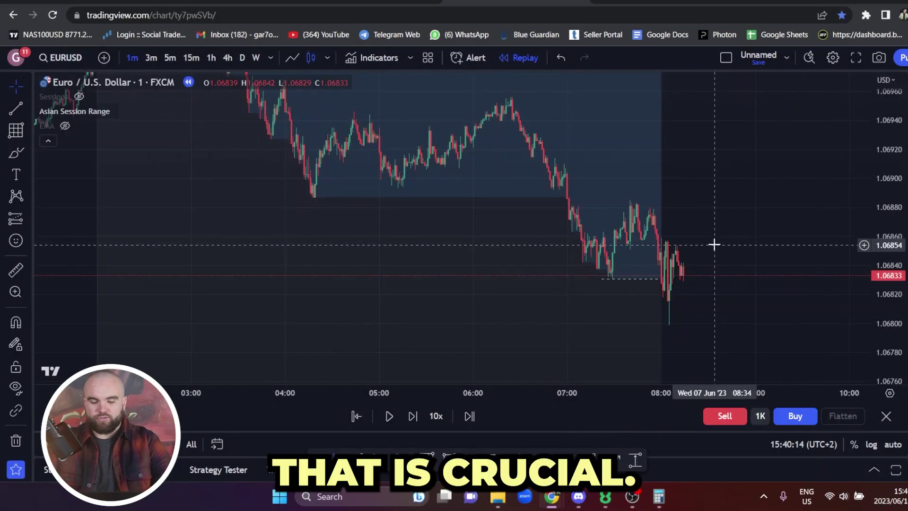
drag(718, 239, 697, 231)
drag(709, 145, 657, 128)
drag(710, 152, 722, 185)
scroll(734, 213, up, 2)
scroll(734, 212, up, 3)
drag(572, 219, 783, 148)
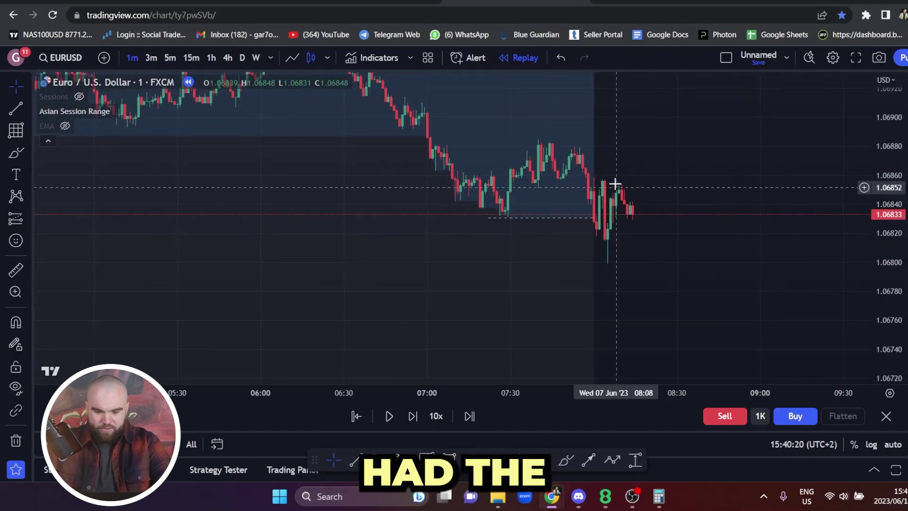
Draw a horizontal trend line at the fractal high formed just after 08:00, at about 1.06857.
drag(670, 181, 593, 173)
scroll(519, 328, up, 1)
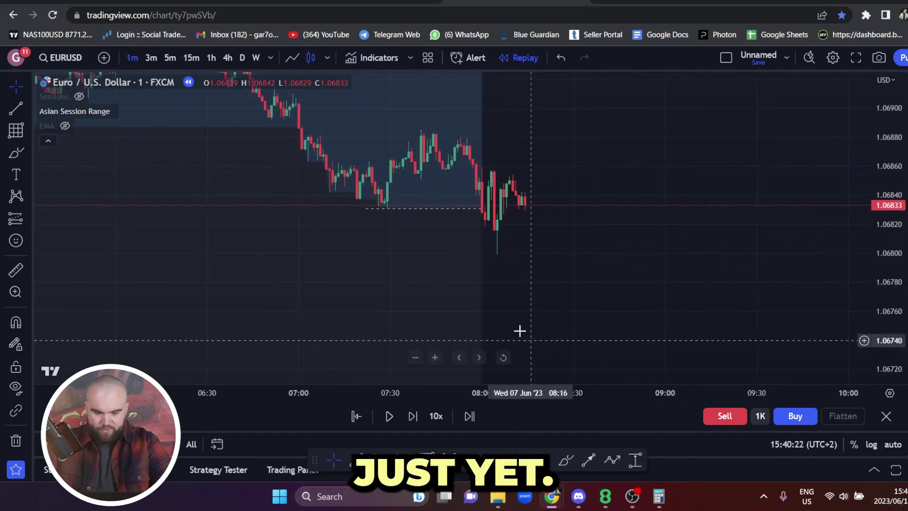
click(16, 108)
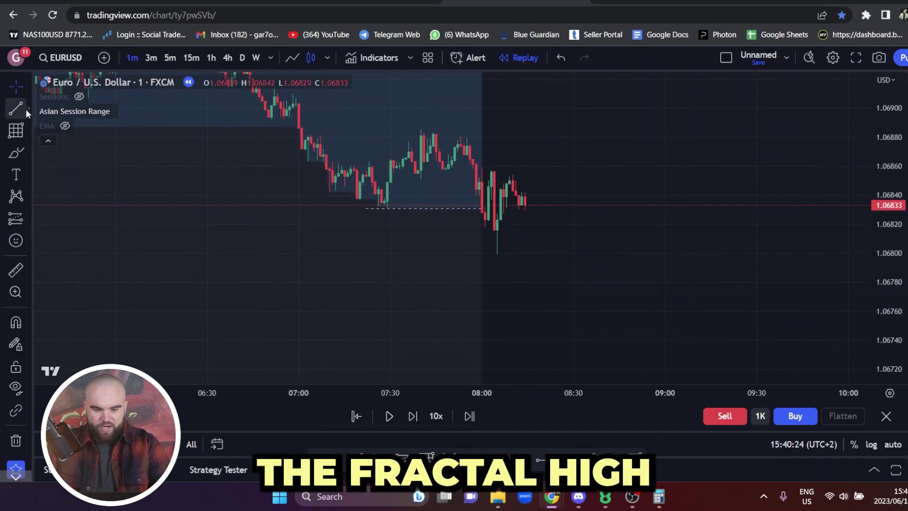
click(533, 171)
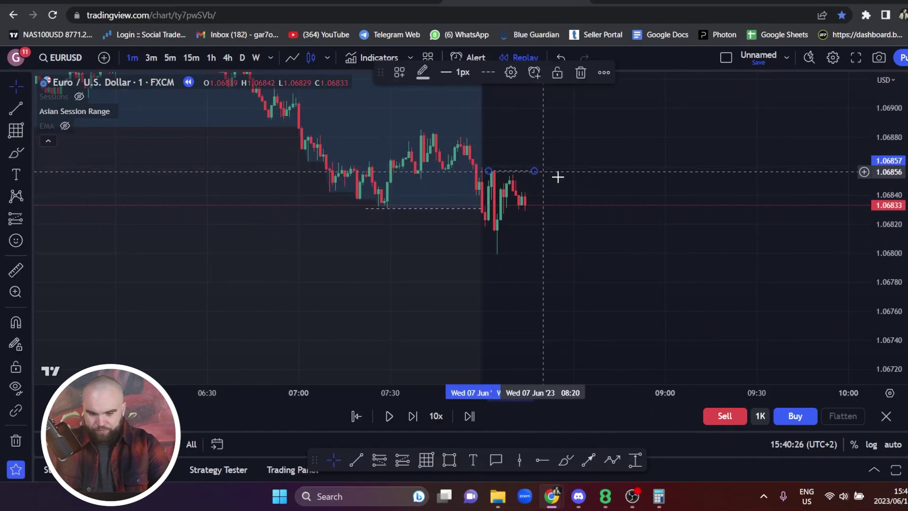
Advance the replay bar by bar from the marked fractal high to about 08:24.
drag(574, 183, 538, 207)
drag(889, 333, 890, 294)
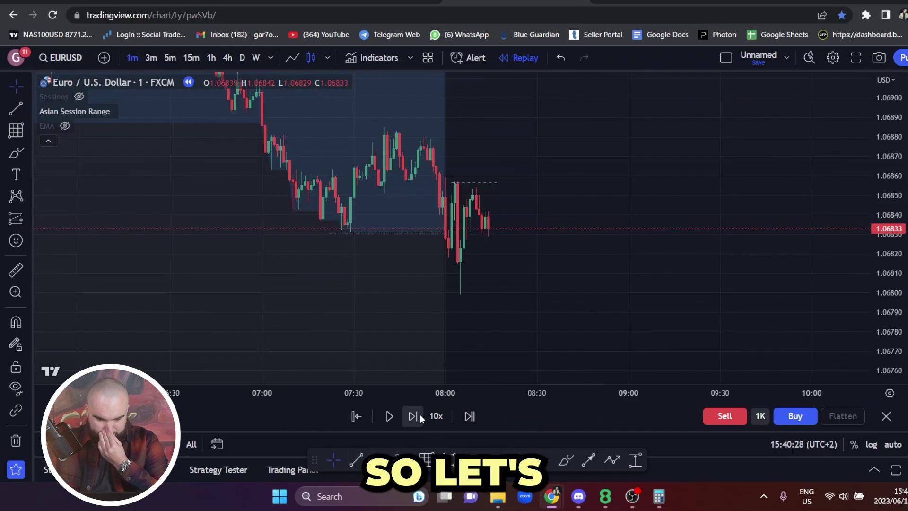
click(418, 413)
click(418, 413)
click(417, 413)
click(418, 413)
click(417, 413)
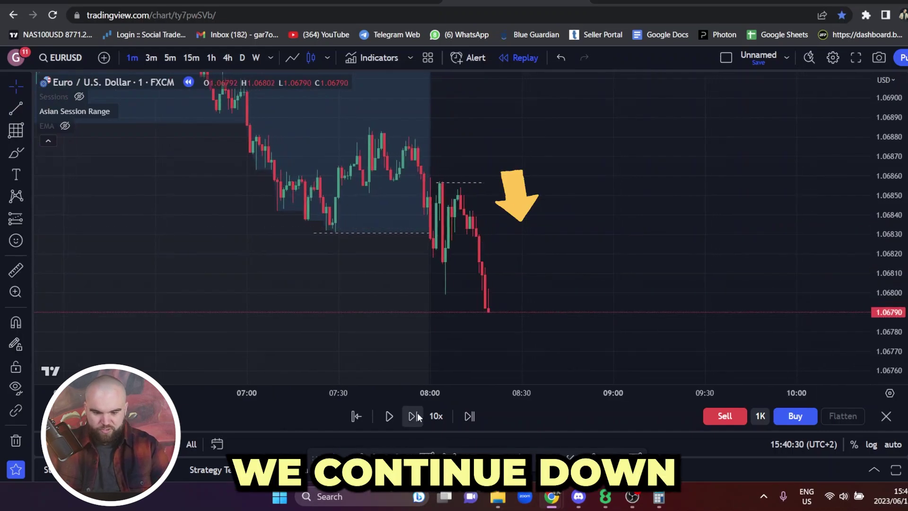
click(418, 413)
click(417, 412)
click(417, 412)
Advance the replay a few more bars and move the fractal high line down to the next lower high near 1.06842.
drag(628, 274, 606, 204)
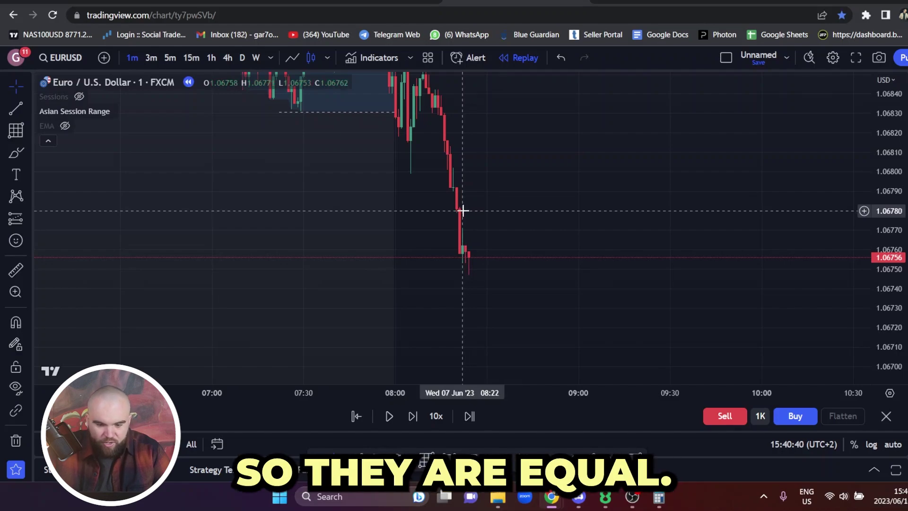
drag(500, 203, 497, 244)
click(415, 418)
click(415, 418)
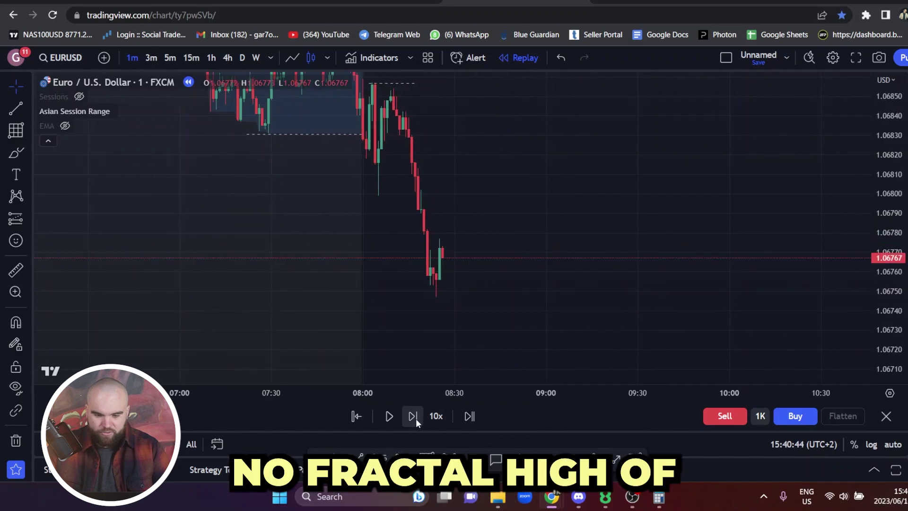
mouse_move(396, 83)
mouse_down()
mouse_move(431, 92)
mouse_move(433, 107)
mouse_up()
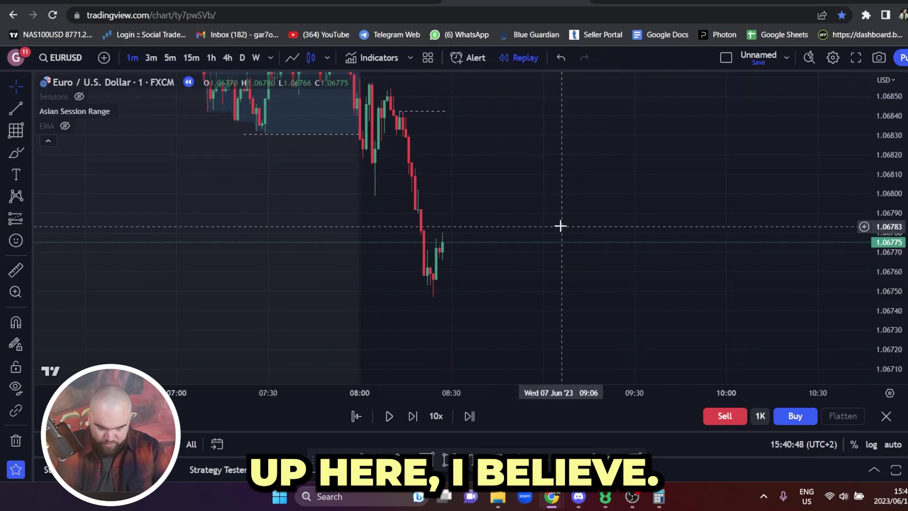
Advance the replay to about 08:34 and move the fractal high line down to the 08:30 high near 1.06791.
click(416, 417)
click(412, 416)
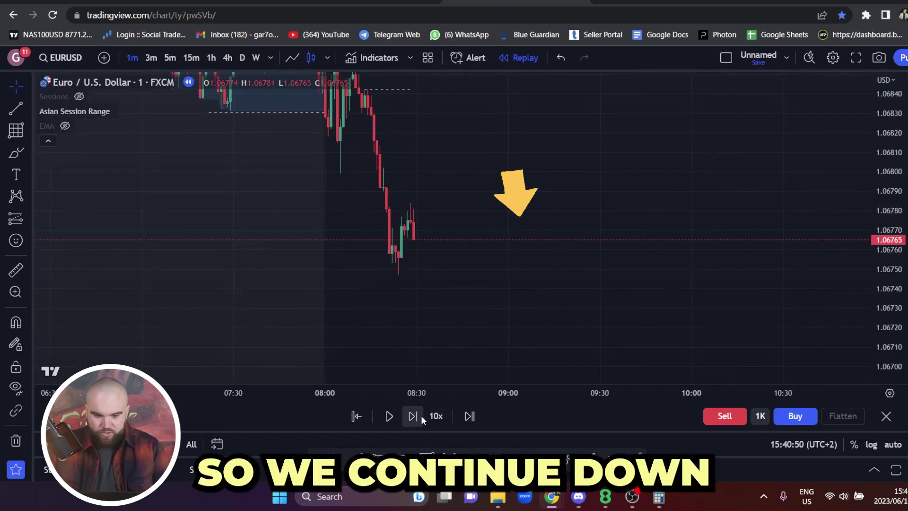
click(412, 416)
click(412, 416)
click(412, 416)
click(413, 416)
click(412, 416)
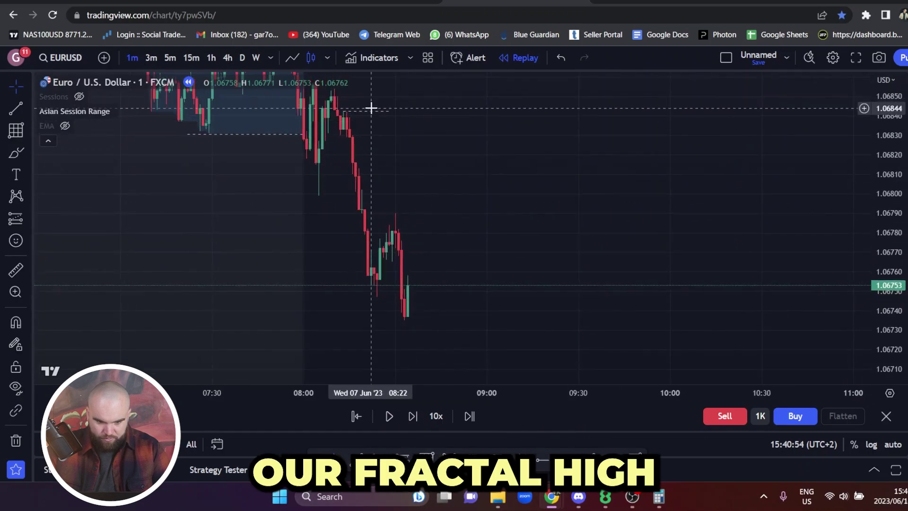
drag(370, 112, 422, 207)
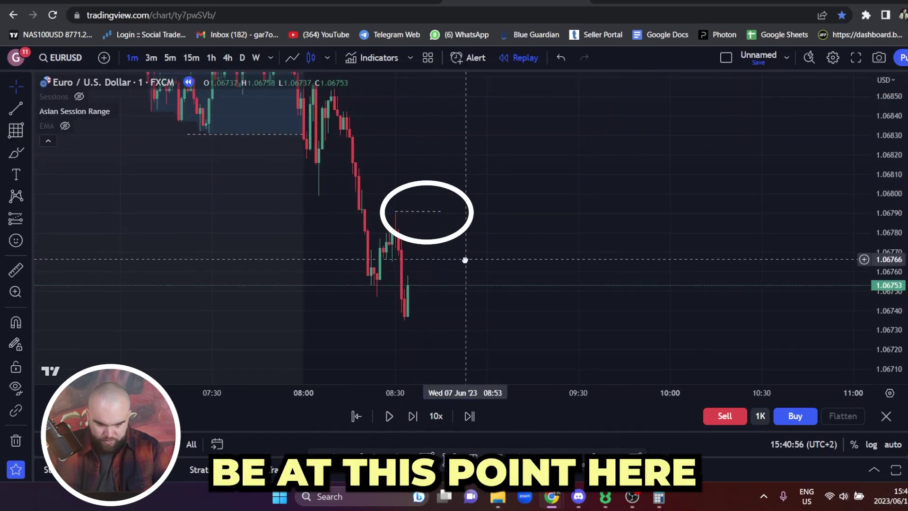
drag(464, 257, 480, 225)
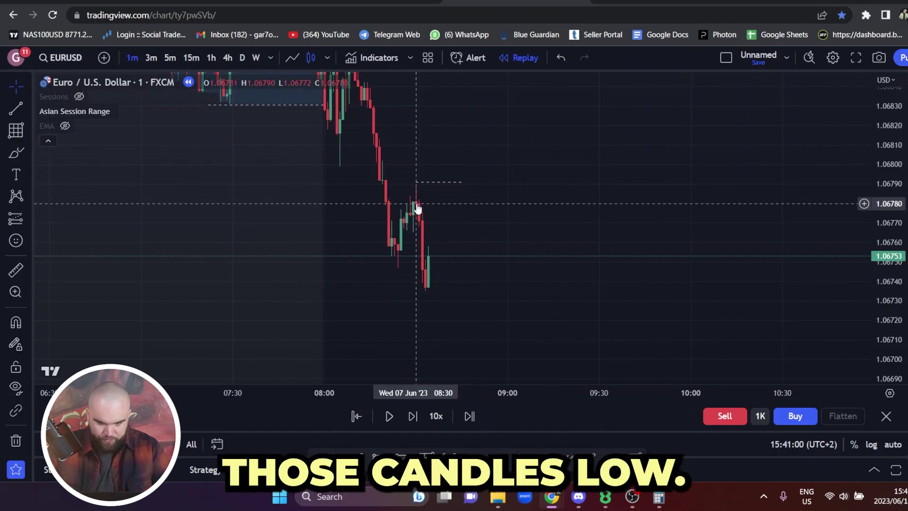
Advance the replay to about 08:38 and lower the fractal high line to the high around 08:35, near 1.06761.
click(419, 417)
click(418, 417)
click(418, 417)
click(418, 417)
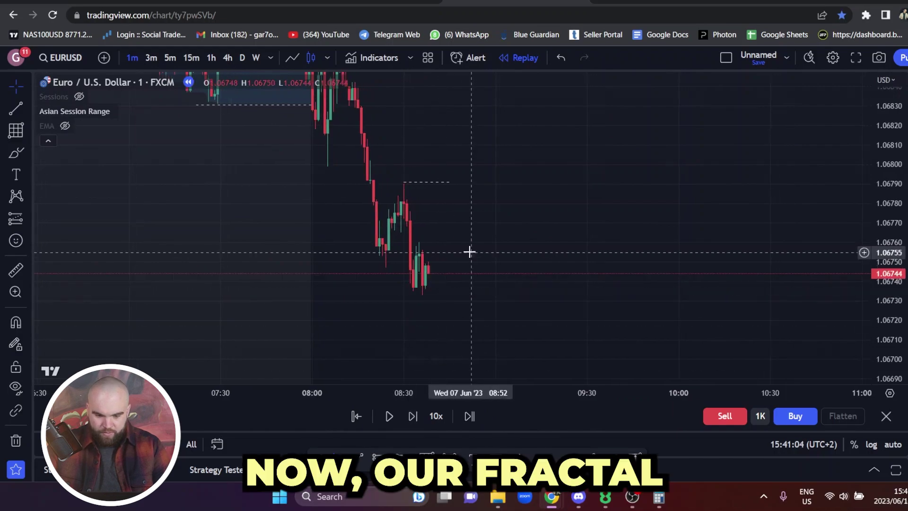
drag(428, 203, 431, 228)
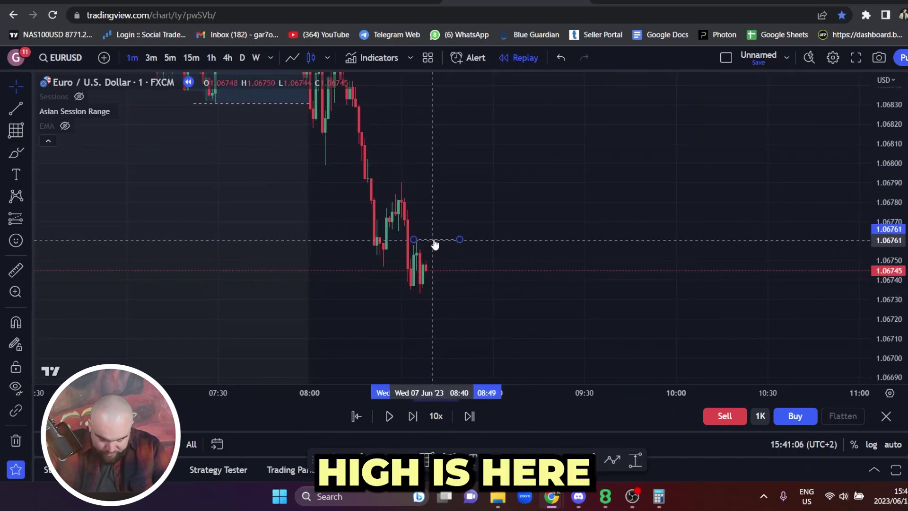
mouse_move(414, 276)
mouse_down()
mouse_move(415, 256)
mouse_move(438, 239)
mouse_up()
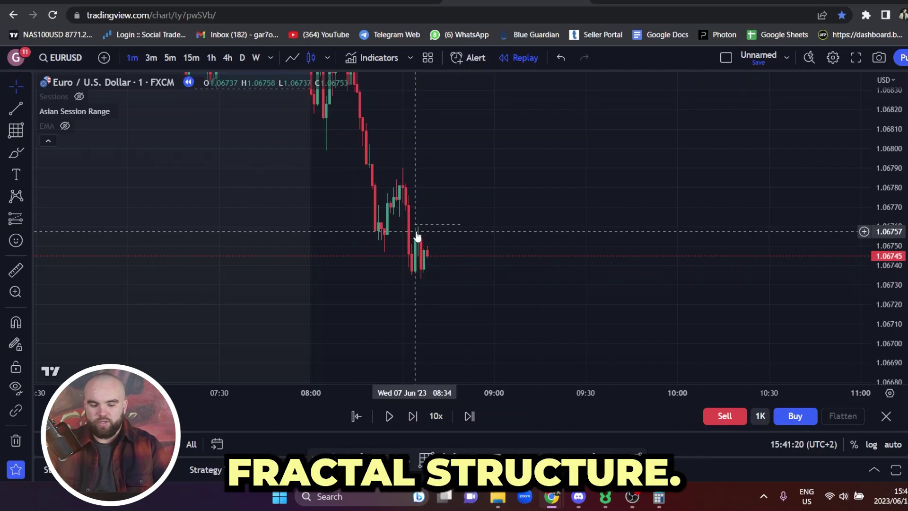
Advance the replay bar by bar to about 08:41.
scroll(458, 261, up, 2)
drag(430, 238, 479, 219)
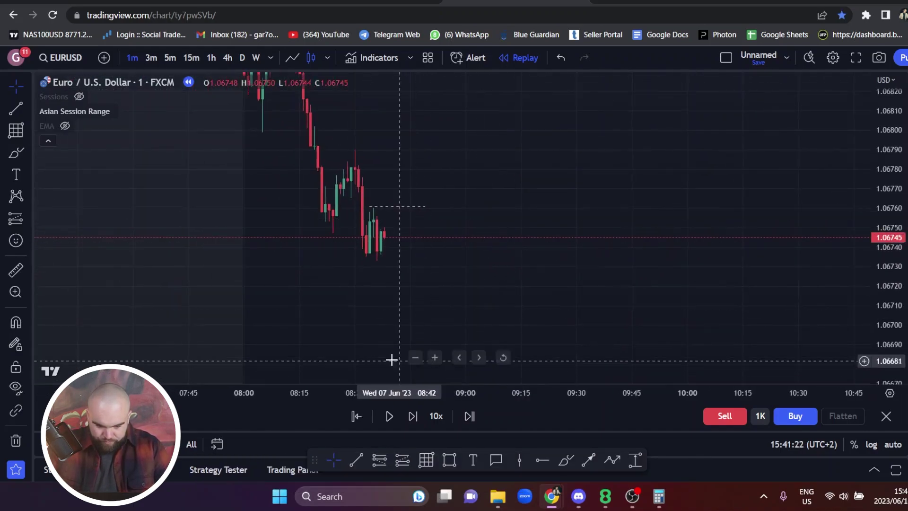
click(410, 418)
click(409, 417)
click(409, 417)
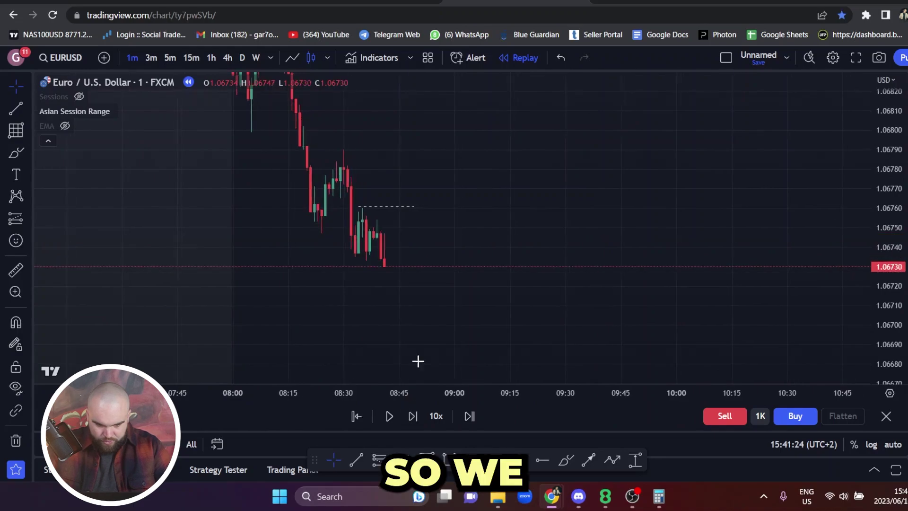
Shift the fractal high line from the 08:35 high to the lower high around 08:39, near 1.06754.
drag(459, 232, 523, 229)
drag(879, 348, 878, 324)
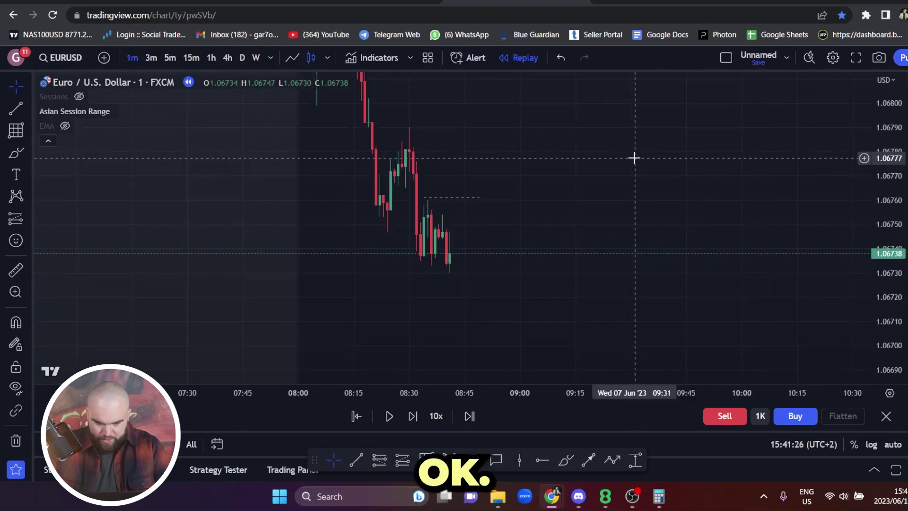
drag(635, 158, 587, 195)
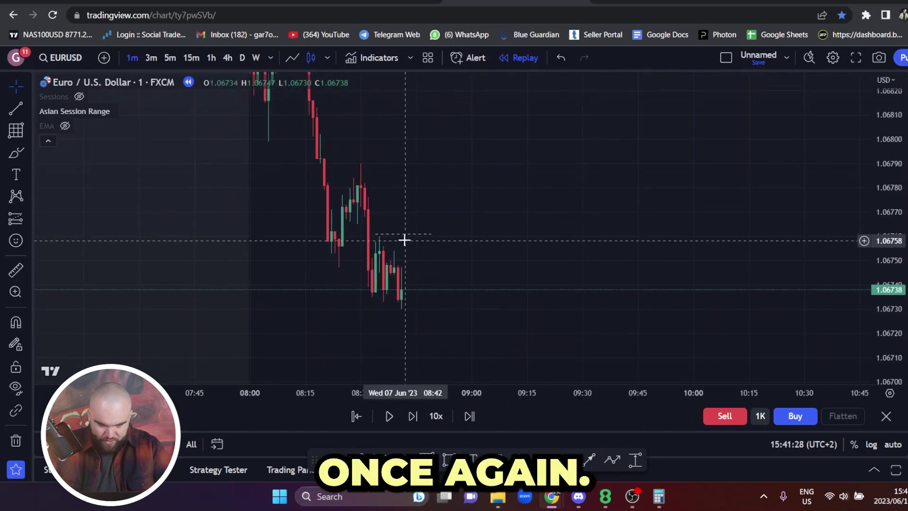
drag(403, 235, 422, 246)
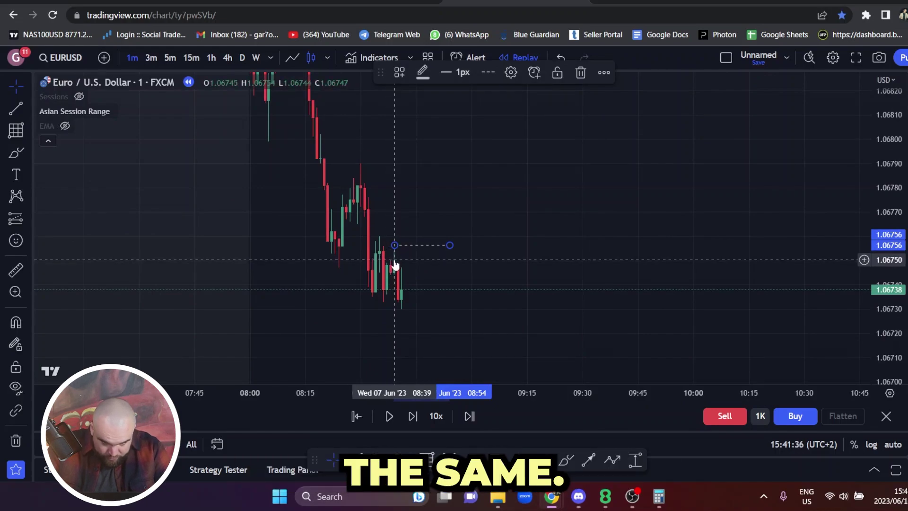
drag(416, 248, 403, 244)
click(422, 266)
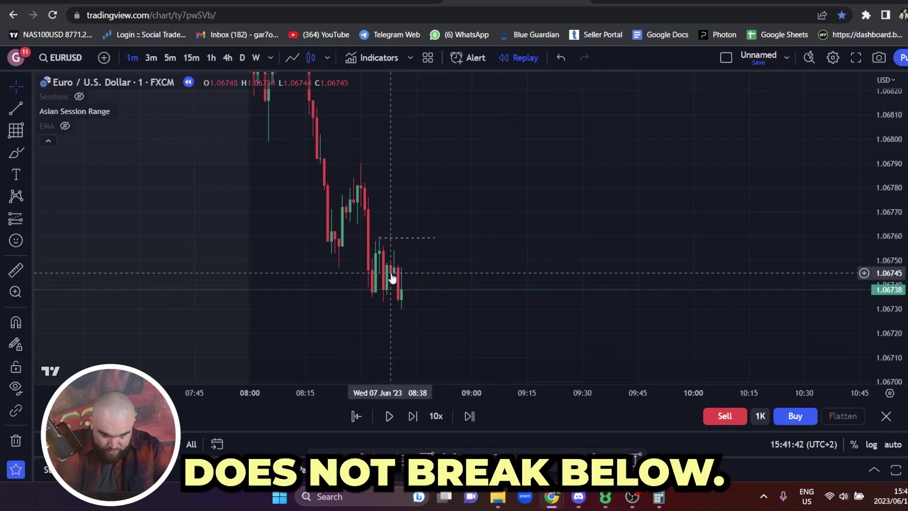
drag(403, 238, 430, 268)
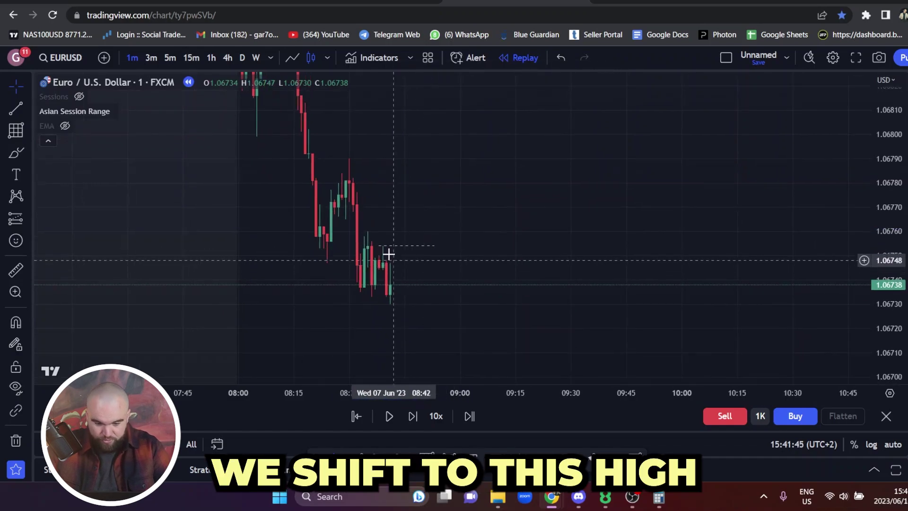
Lower the fractal high line to the high around 08:42, near 1.06747, while advancing the replay to the 08:45 candle.
click(413, 416)
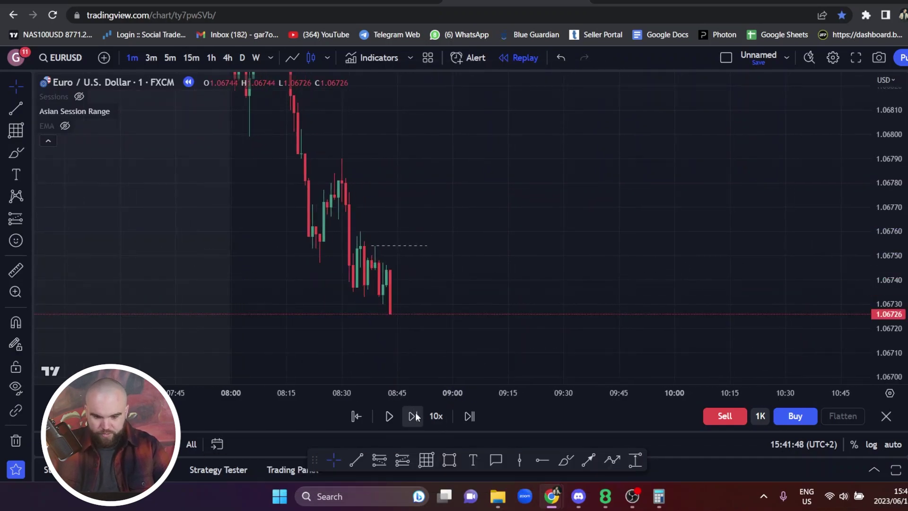
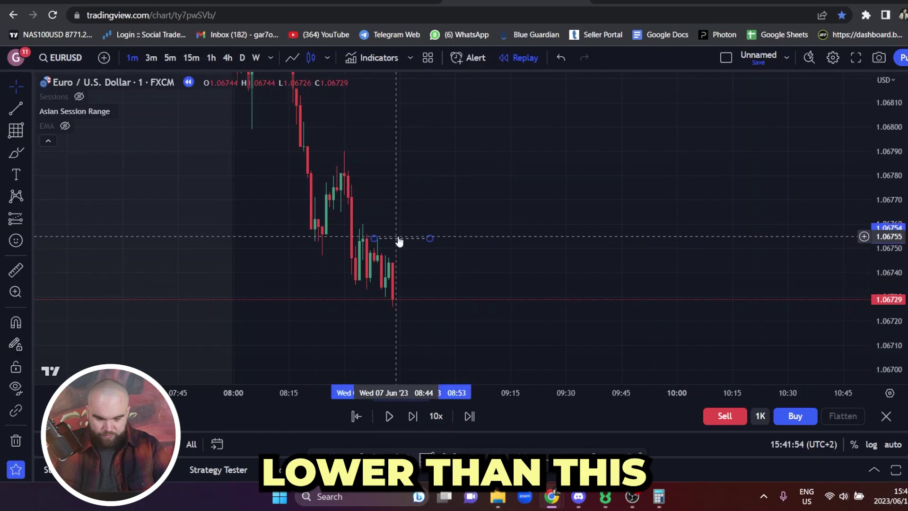
drag(399, 240, 410, 257)
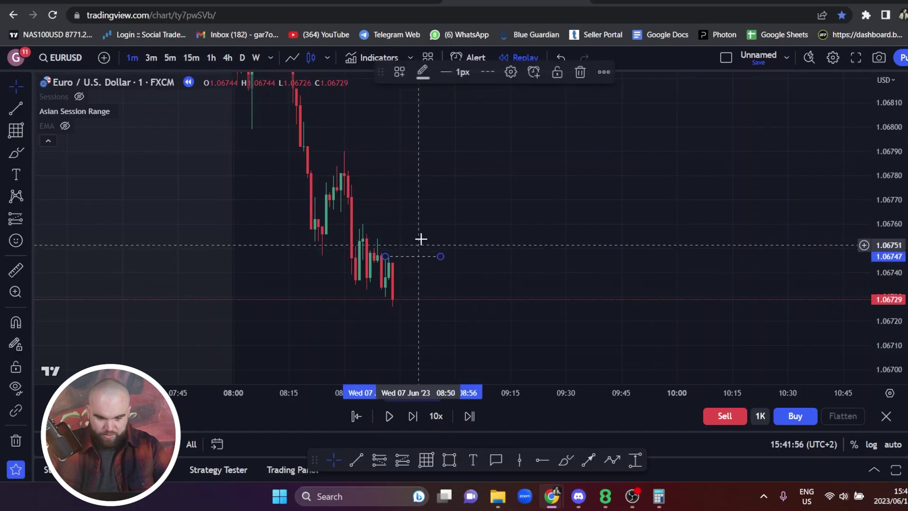
click(413, 416)
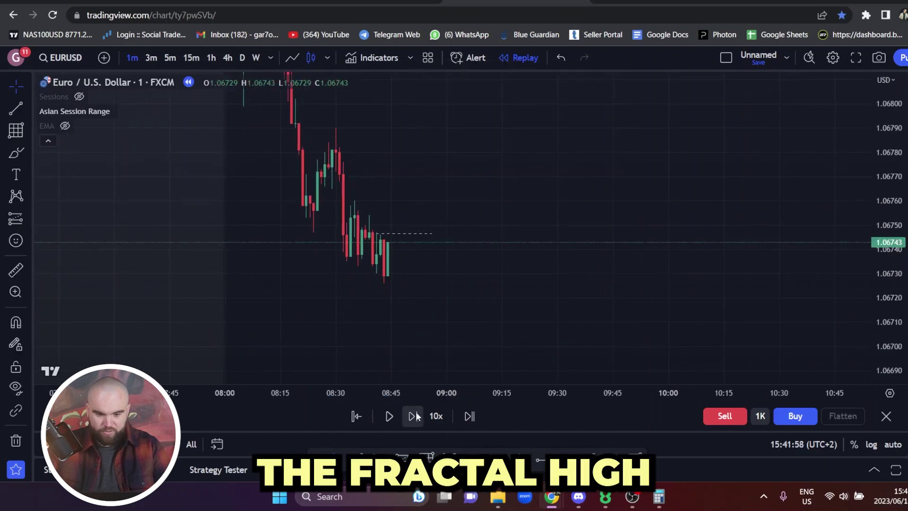
click(414, 416)
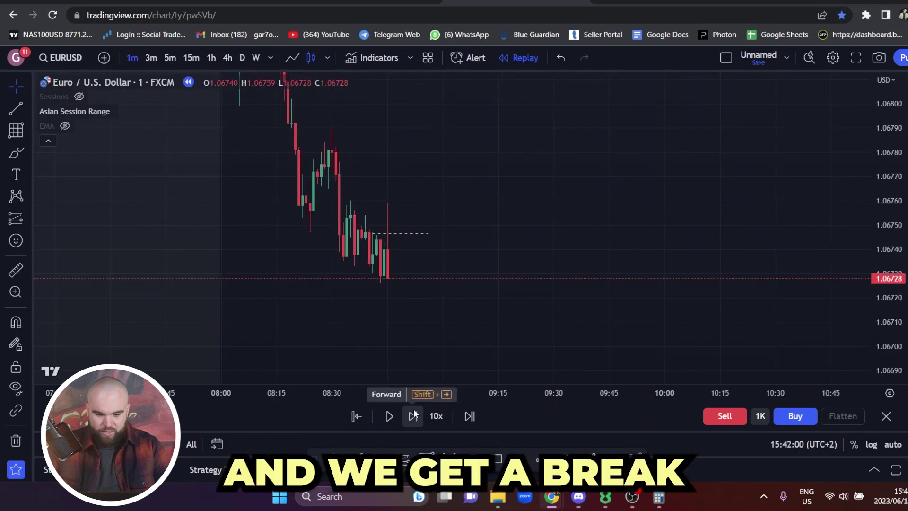
click(413, 416)
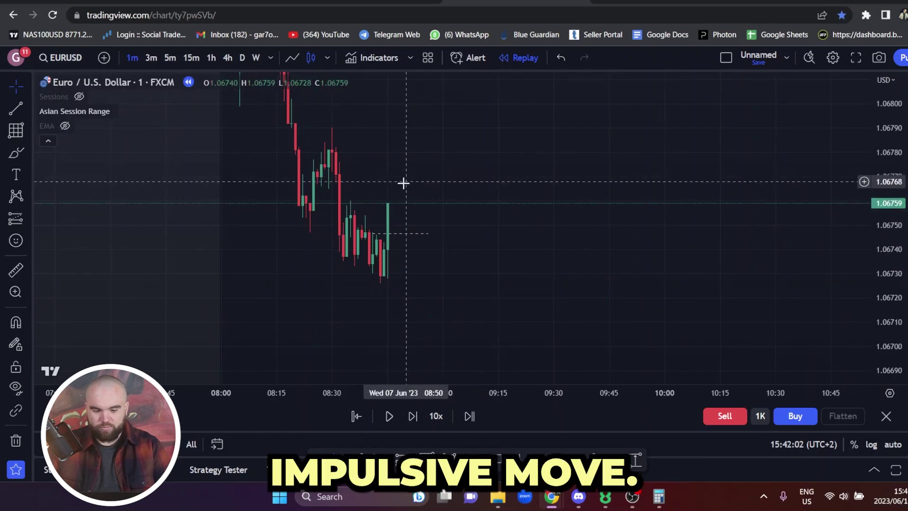
Advance the replay one bar and mark the gap at the 08:45 candle with a rectangle from about 1.06743 to 1.06756.
drag(404, 183, 371, 172)
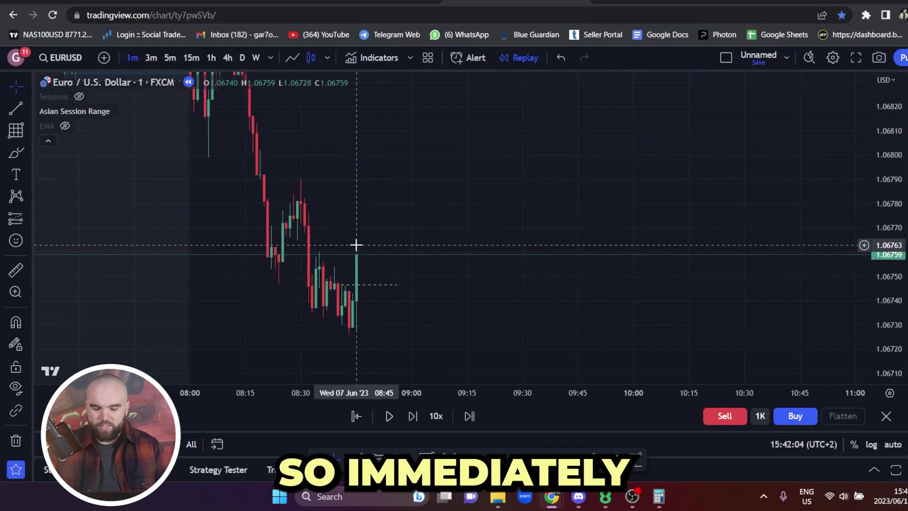
drag(361, 233, 414, 234)
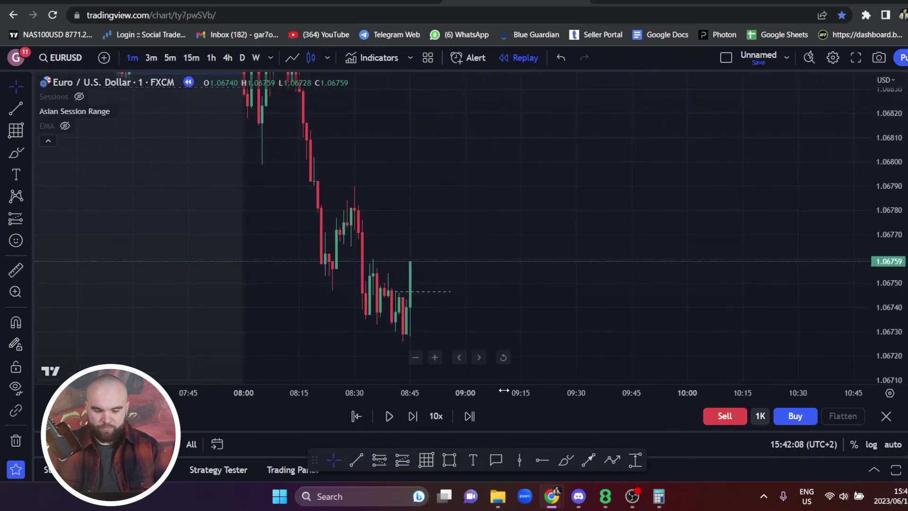
drag(501, 298, 602, 278)
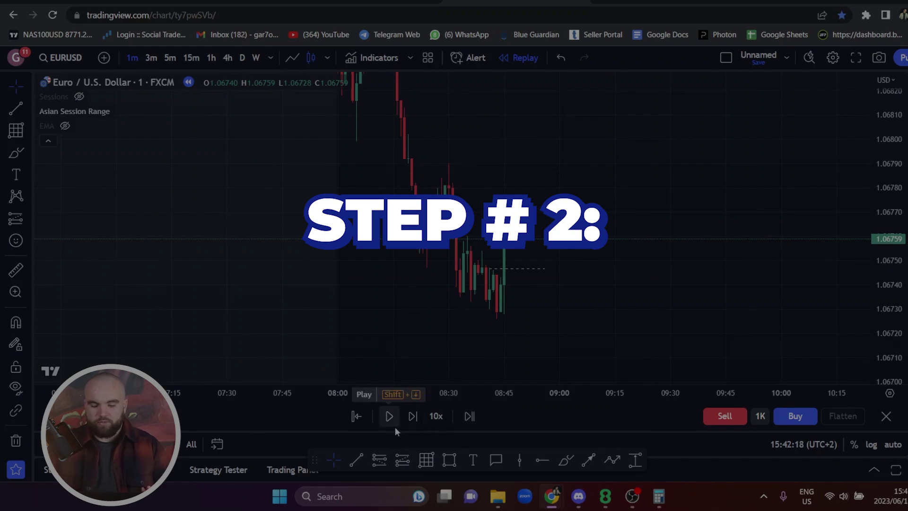
click(407, 421)
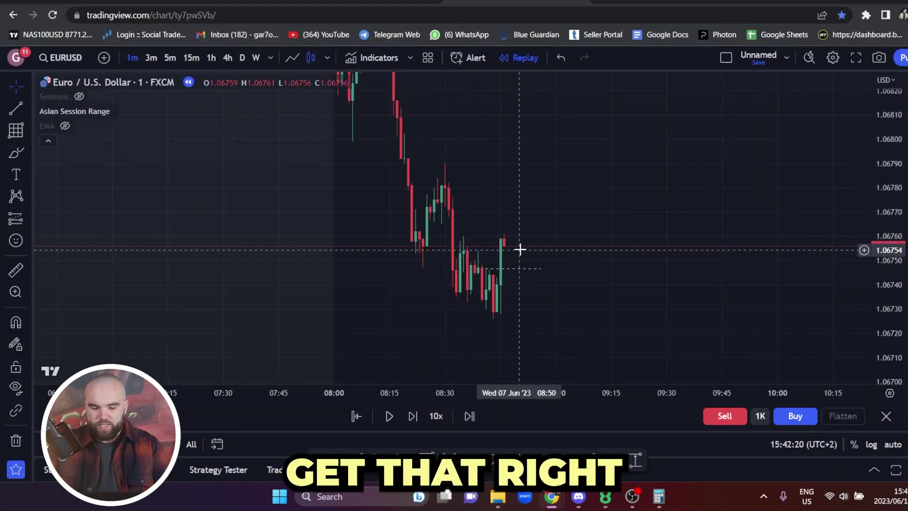
drag(559, 318, 519, 321)
key(alt+shift+r)
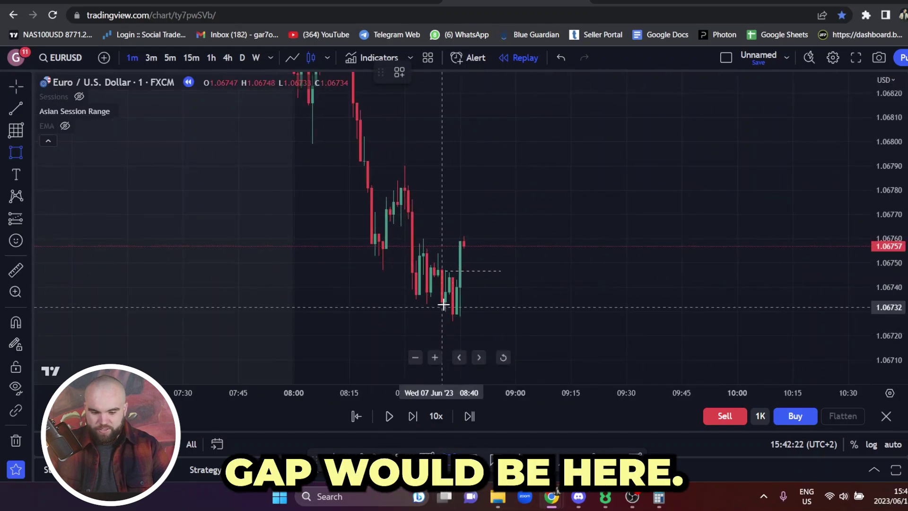
click(457, 279)
click(522, 249)
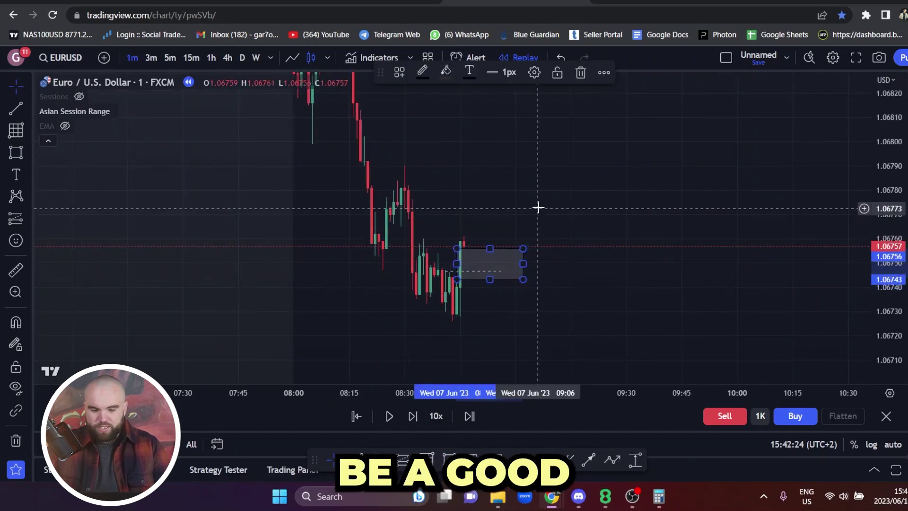
click(515, 155)
Examine the Asian session low and the price action following the 08:00 open.
drag(515, 156, 534, 177)
drag(876, 154, 876, 227)
scroll(738, 136, down, 3)
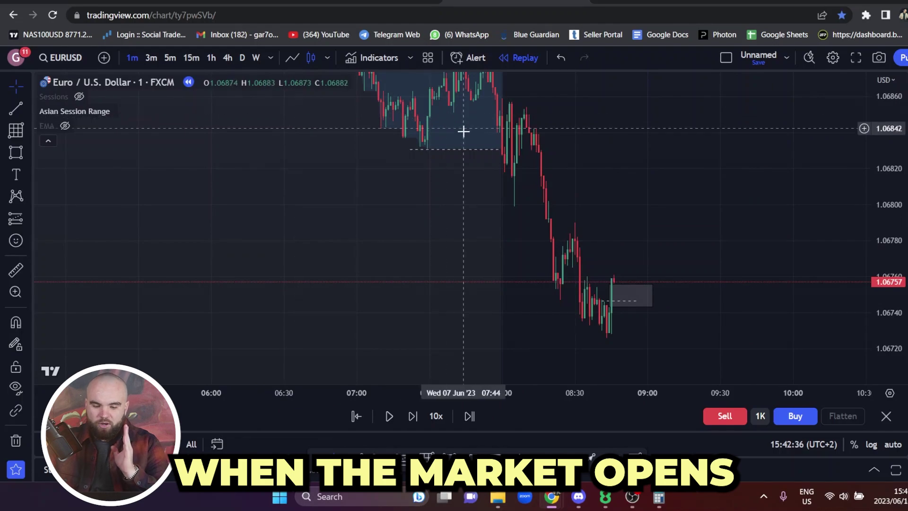
drag(555, 114, 563, 167)
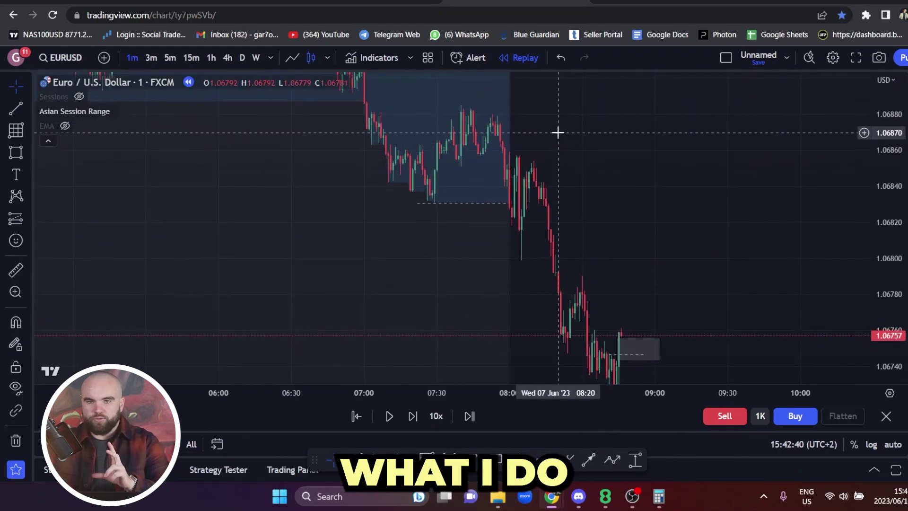
Switch the chart to the 4-hour timeframe and examine the price structure from late May into June.
click(226, 60)
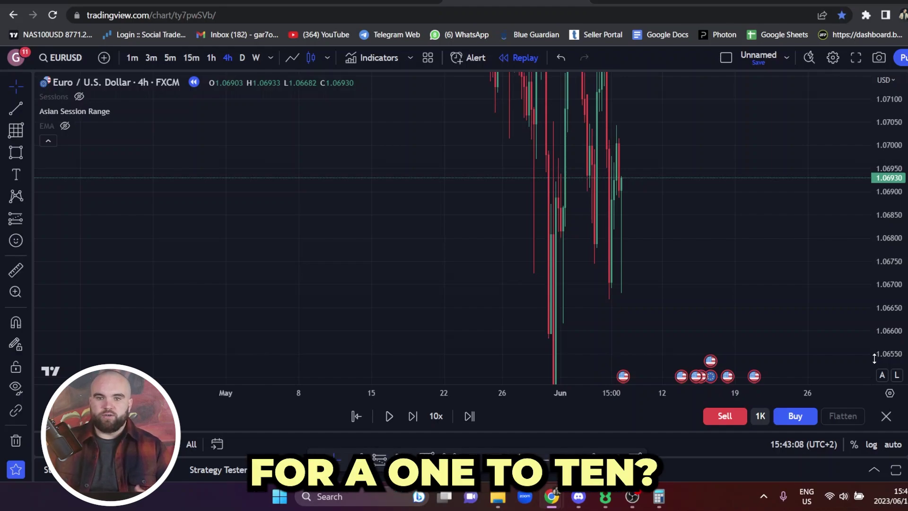
scroll(692, 235, up, 4)
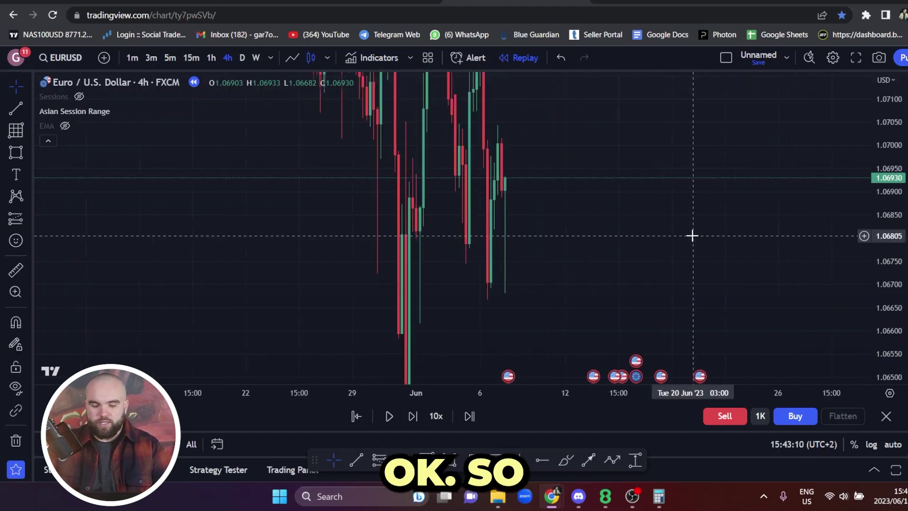
drag(545, 109, 579, 155)
drag(892, 109, 889, 286)
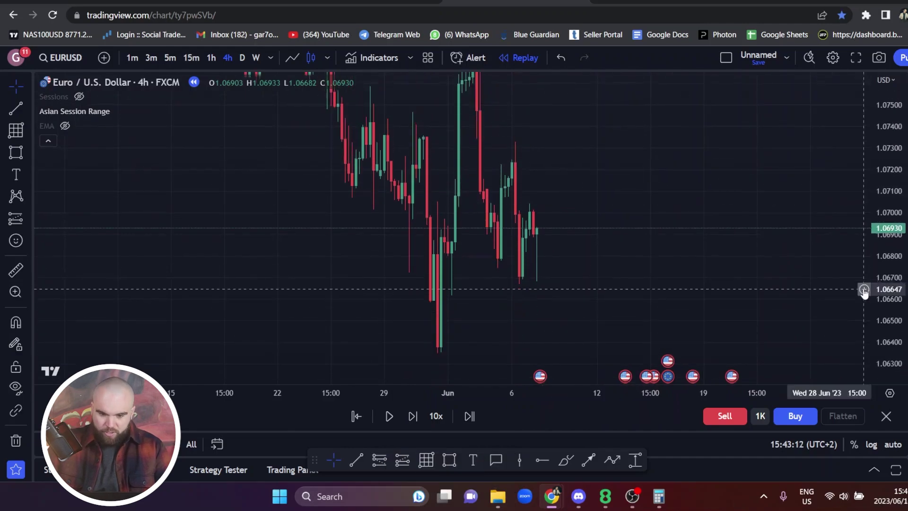
drag(547, 123, 577, 215)
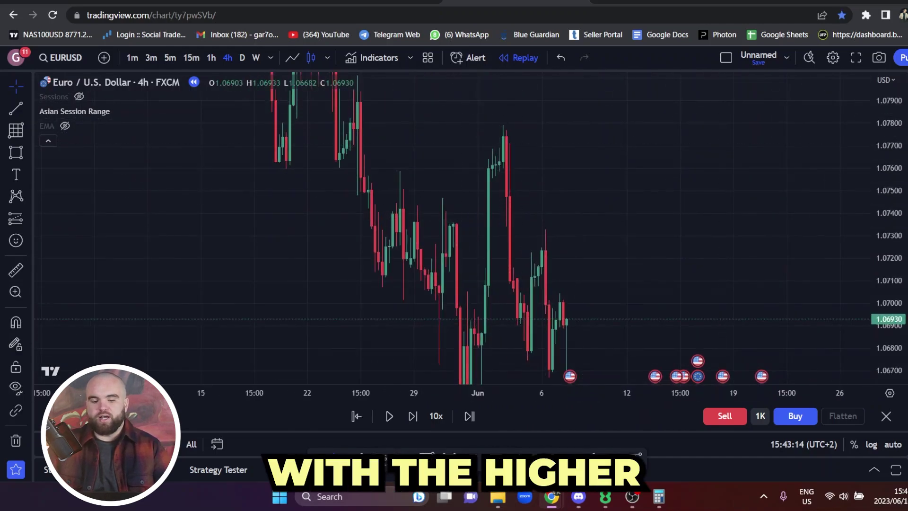
drag(702, 155, 727, 217)
drag(899, 126, 885, 284)
drag(678, 195, 491, 171)
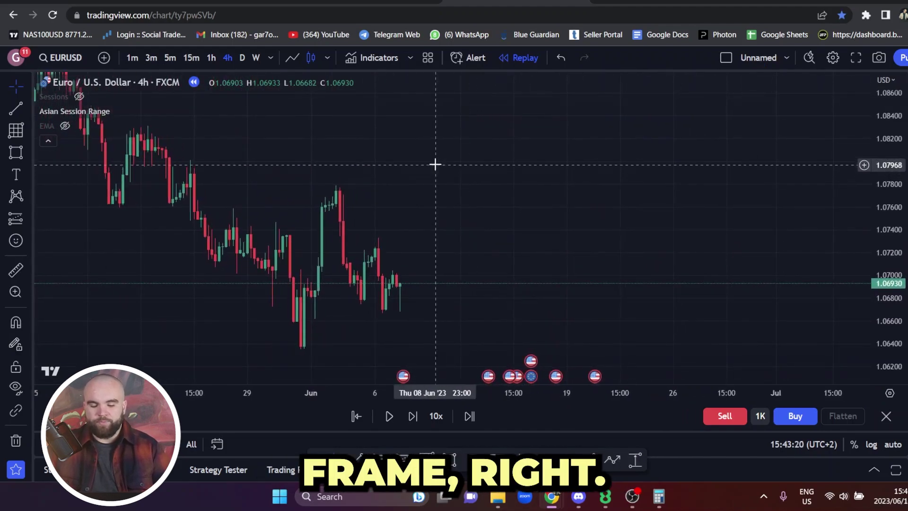
drag(434, 162, 418, 193)
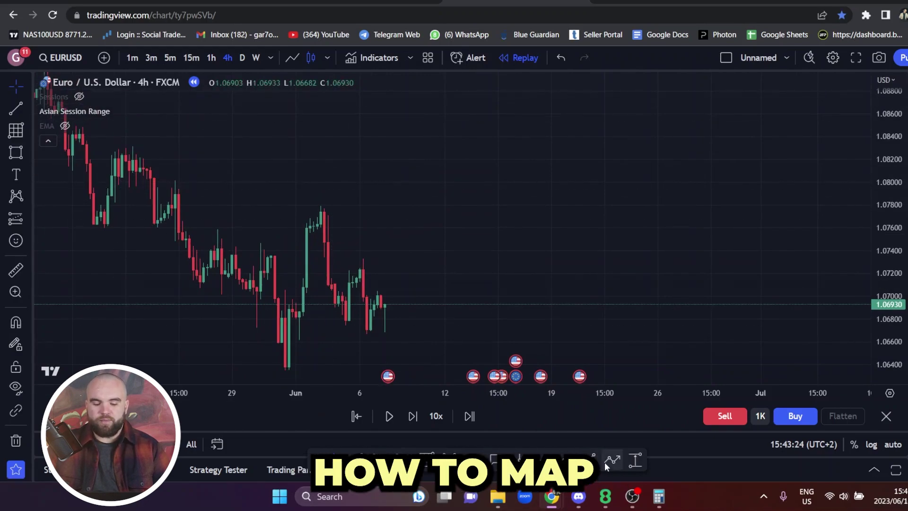
Sketch an example zigzag path of rising highs and lows in the empty area beyond the last candle, and delete it.
click(611, 461)
click(413, 270)
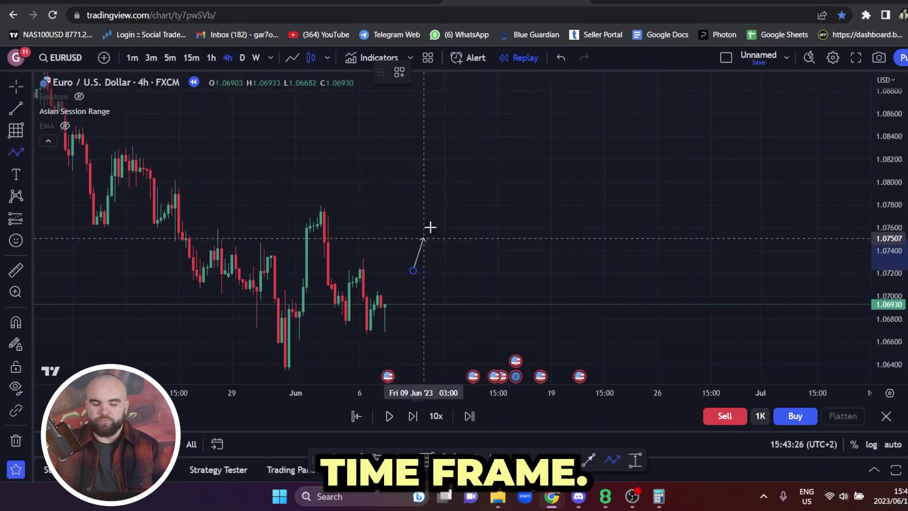
click(452, 195)
click(480, 261)
click(520, 173)
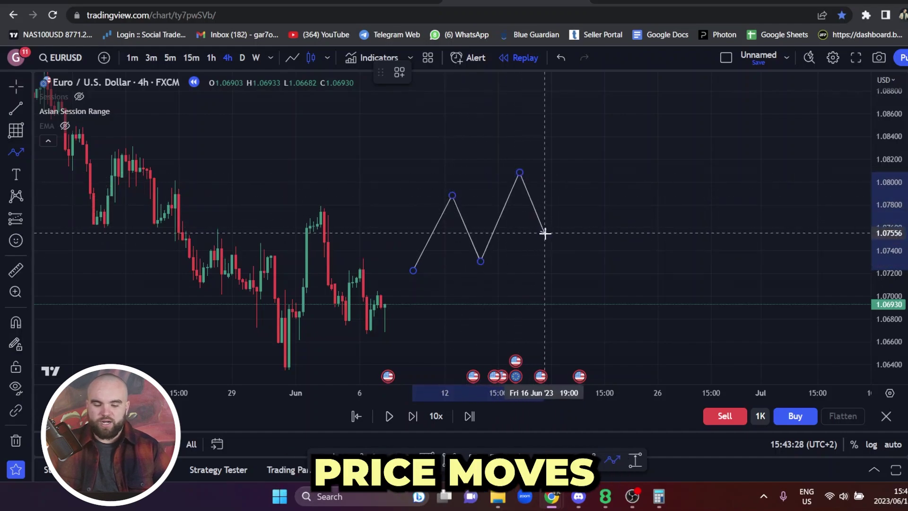
click(545, 233)
click(583, 150)
click(612, 204)
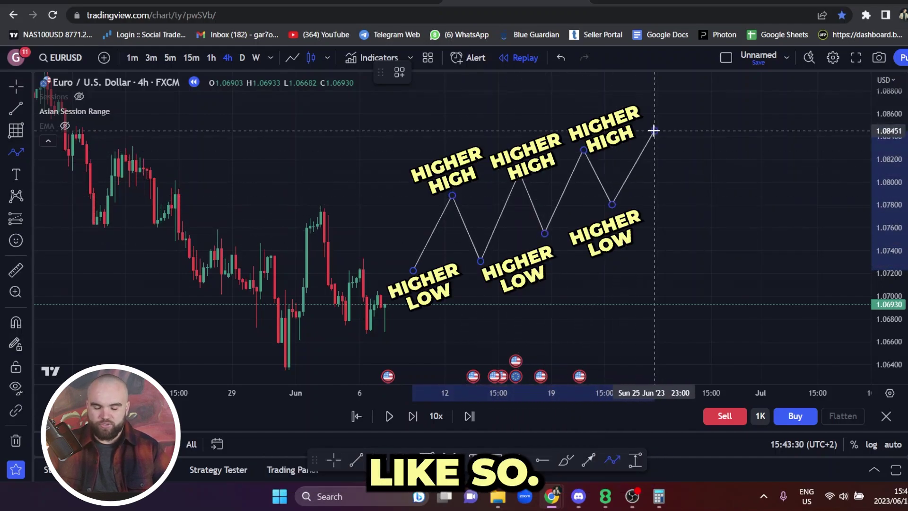
double_click(654, 130)
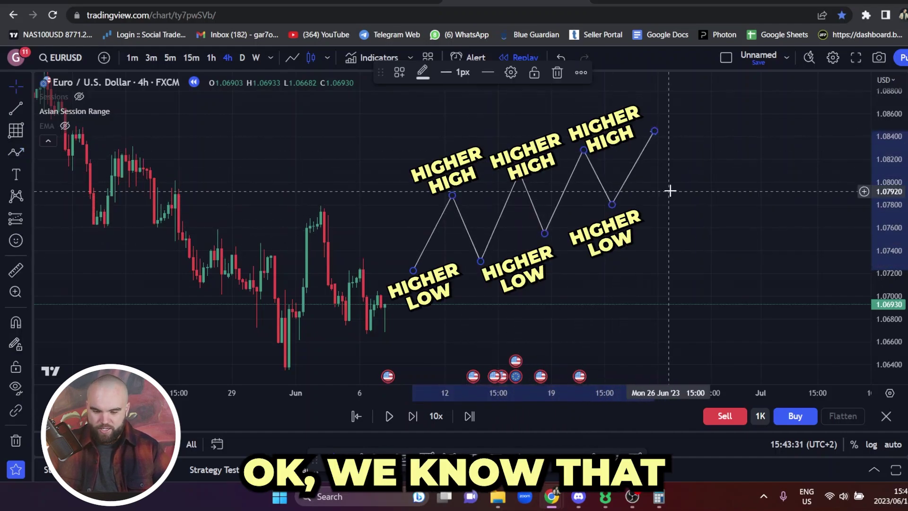
click(637, 163)
key(Delete)
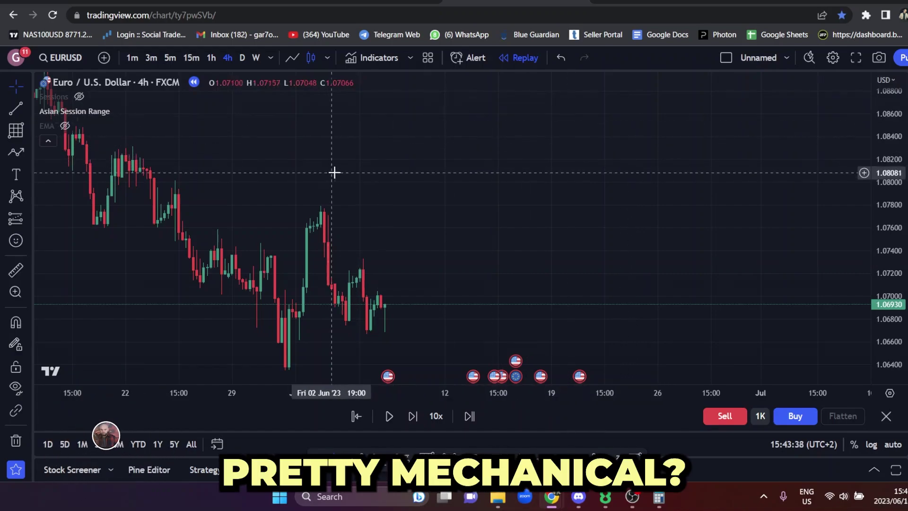
Start a path at the 12 May low near 1.0844, tracing the 16 May high near 1.0903 and following swings to about 1.0762.
drag(334, 173, 503, 178)
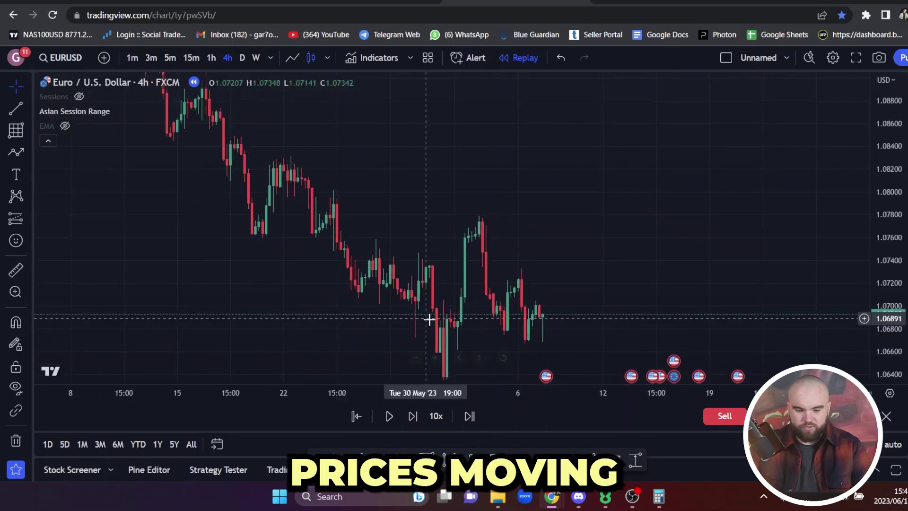
drag(318, 141, 416, 228)
drag(523, 185, 425, 147)
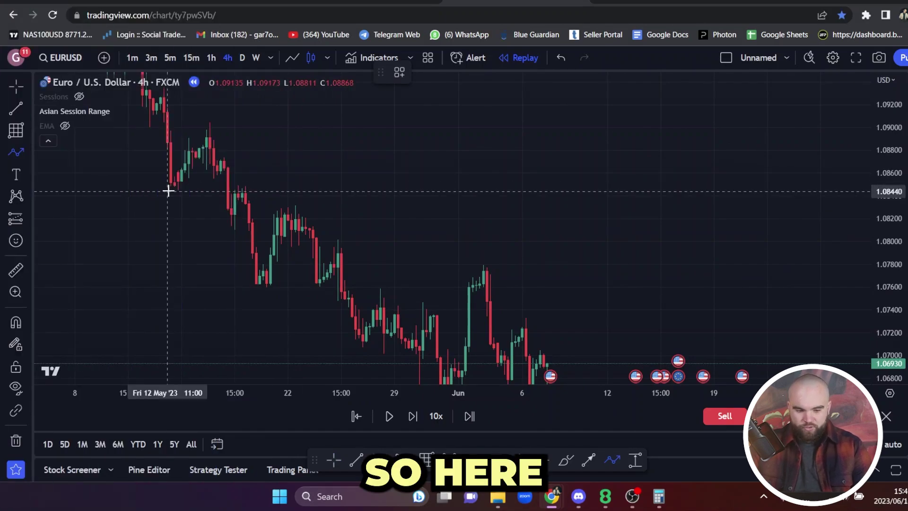
click(168, 191)
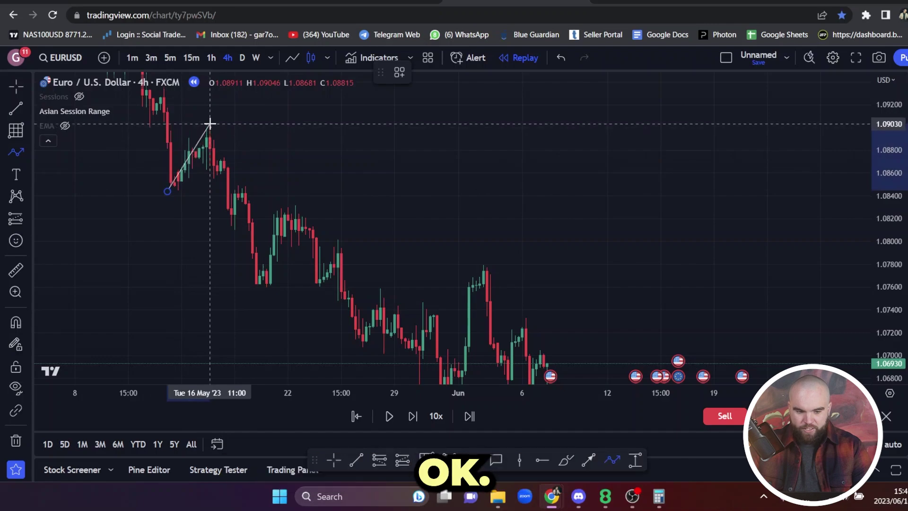
click(210, 124)
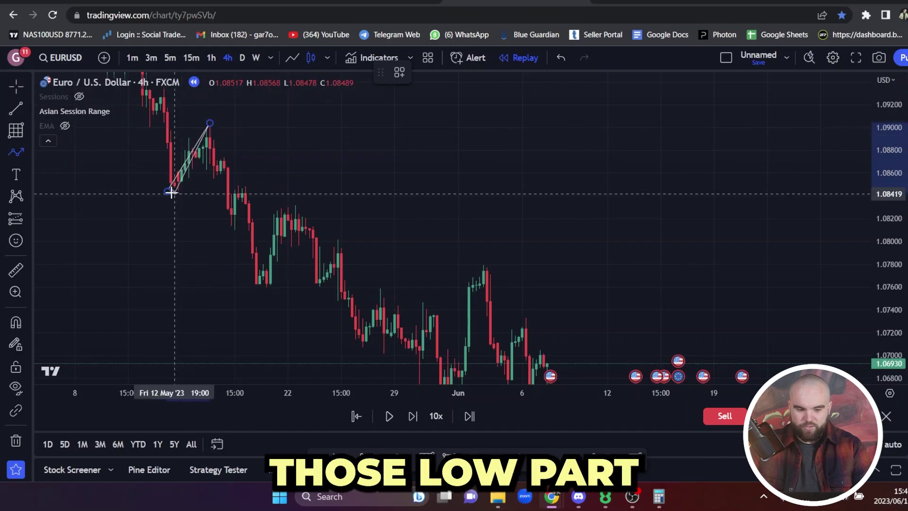
double_click(168, 191)
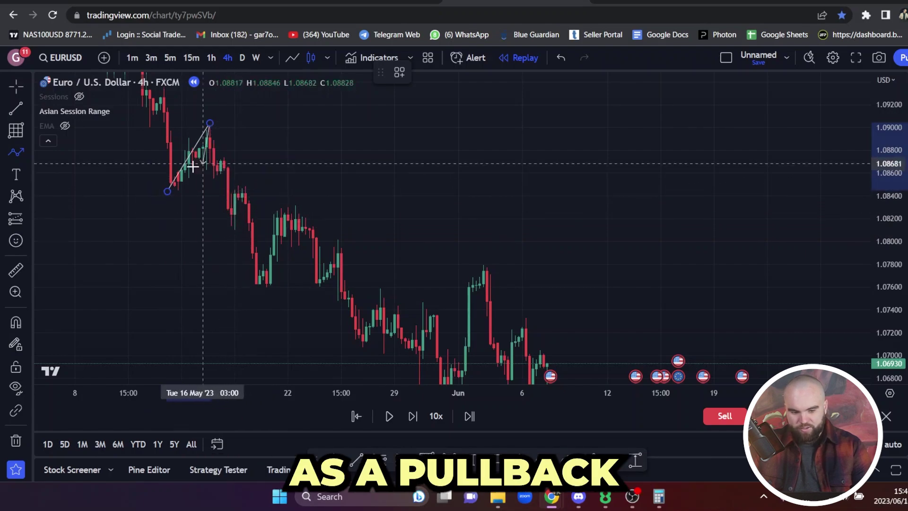
click(234, 230)
click(242, 190)
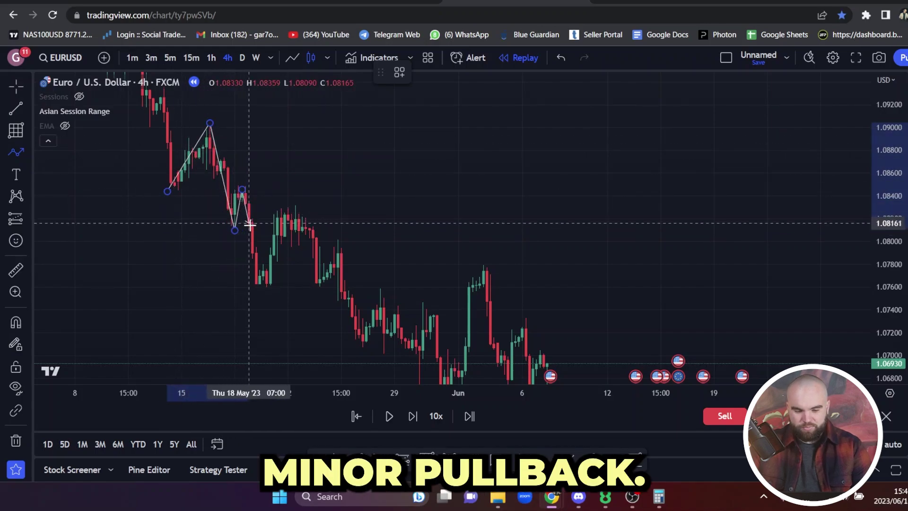
click(258, 285)
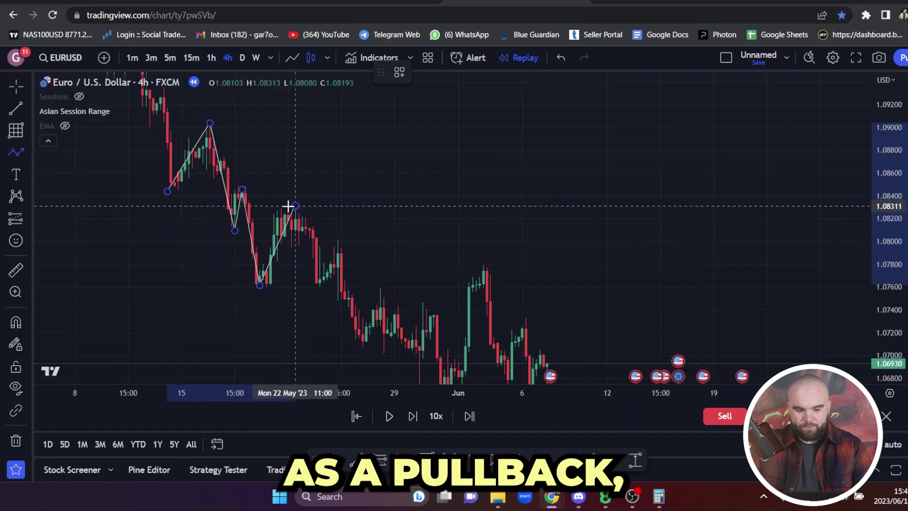
Continue the path from the 22 May high near 1.0831 through the late-May swings to about 1.0635, ending at the early-June rally near 1.0763.
click(290, 206)
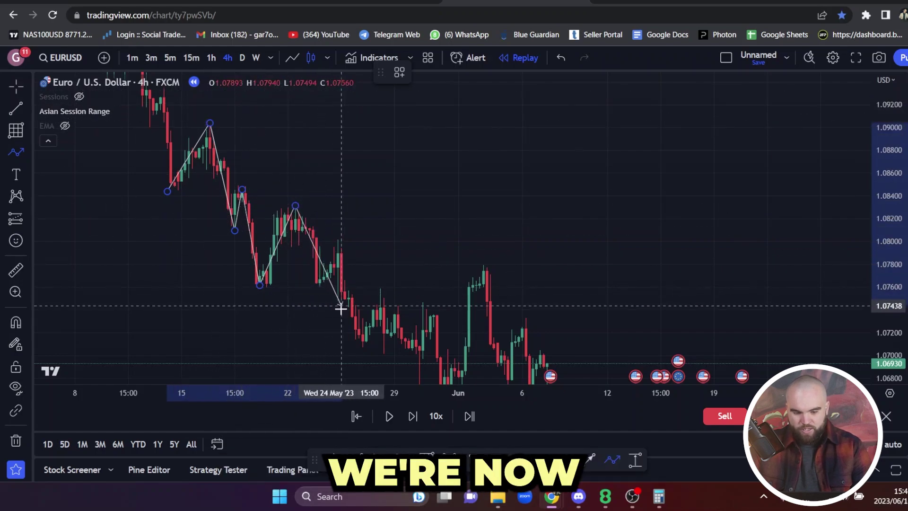
click(363, 341)
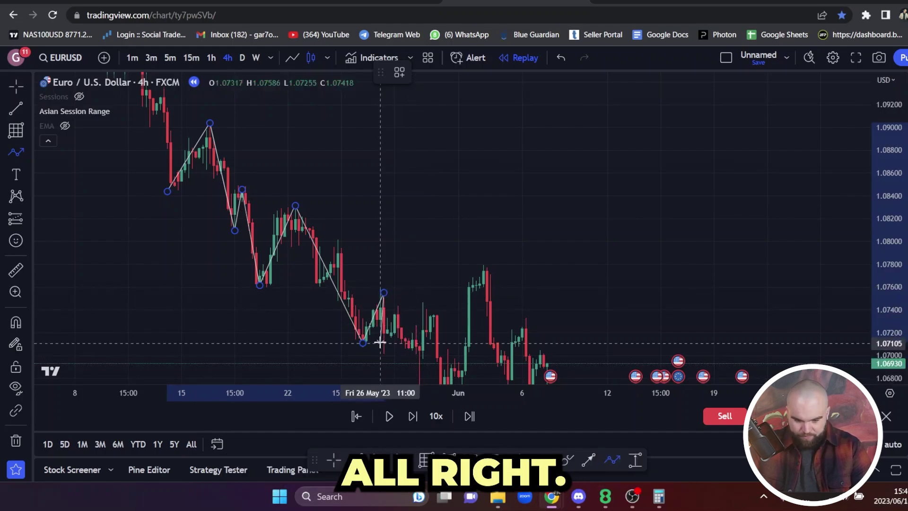
click(416, 379)
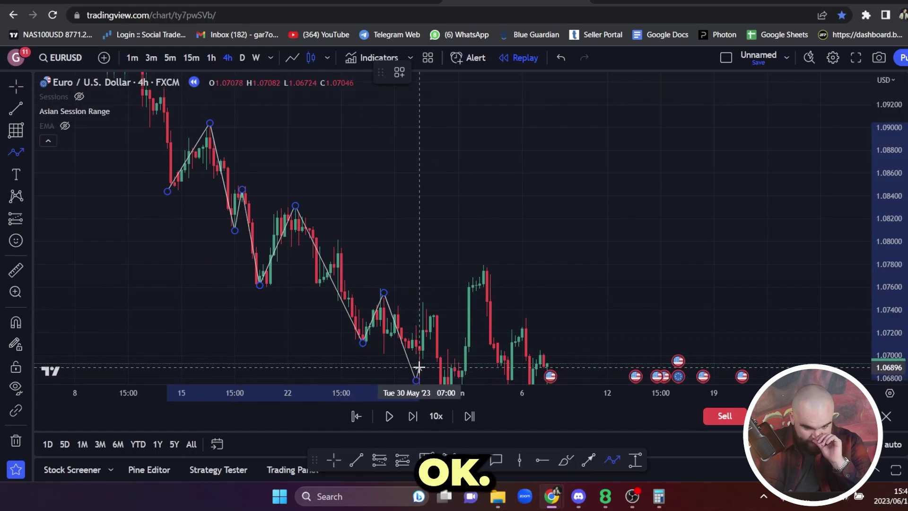
click(423, 303)
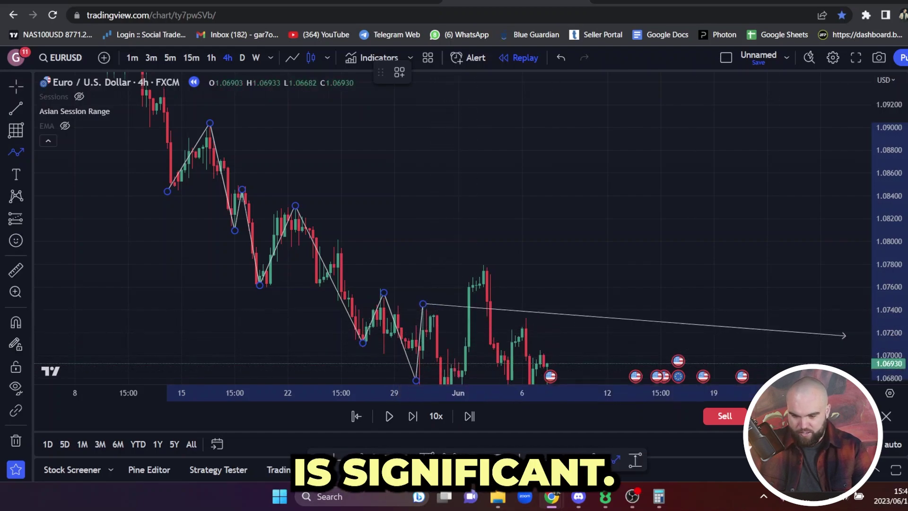
drag(892, 246, 901, 300)
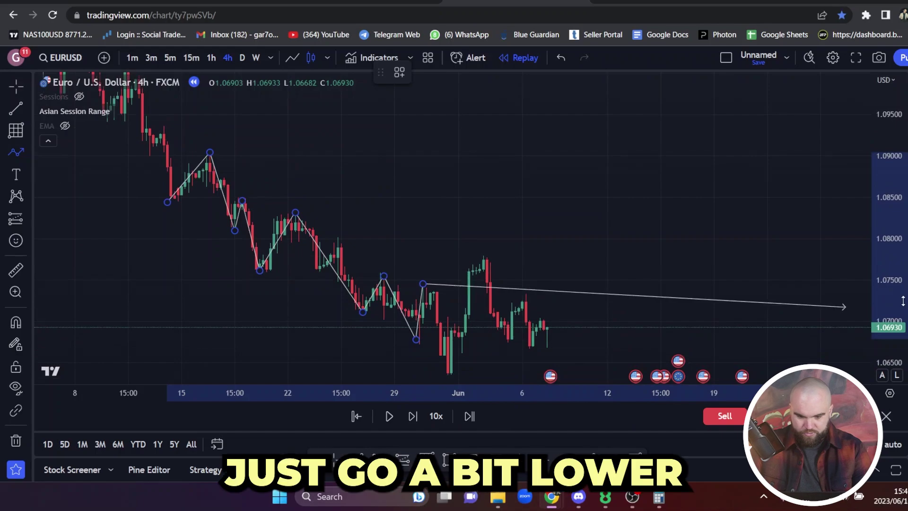
click(452, 371)
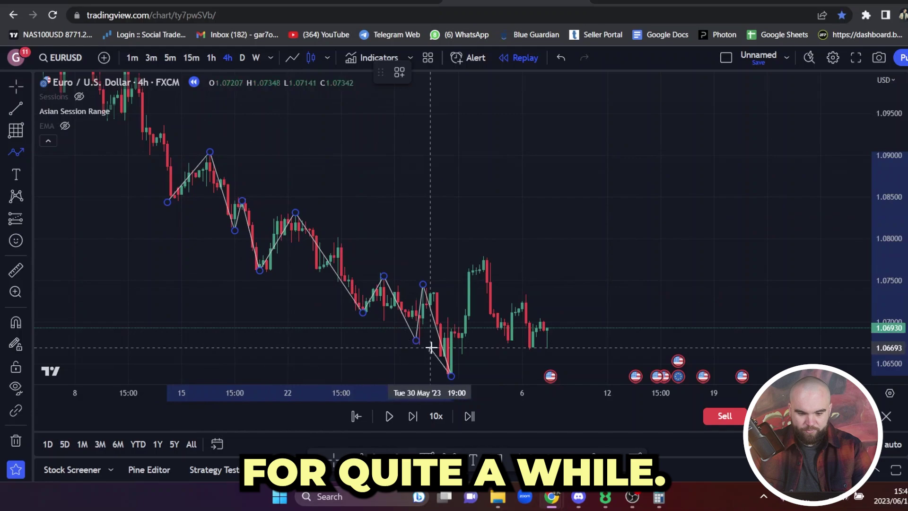
double_click(470, 270)
click(590, 186)
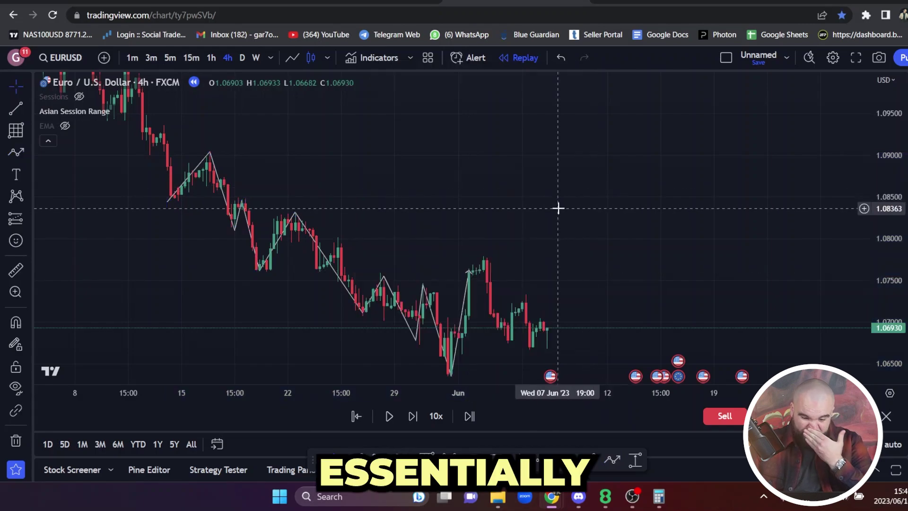
Mark the break of the last lower high near 1.0745 with a dashed horizontal line reaching the rising leg.
click(465, 288)
click(492, 342)
drag(551, 265, 557, 160)
scroll(556, 245, up, 3)
drag(577, 254, 607, 288)
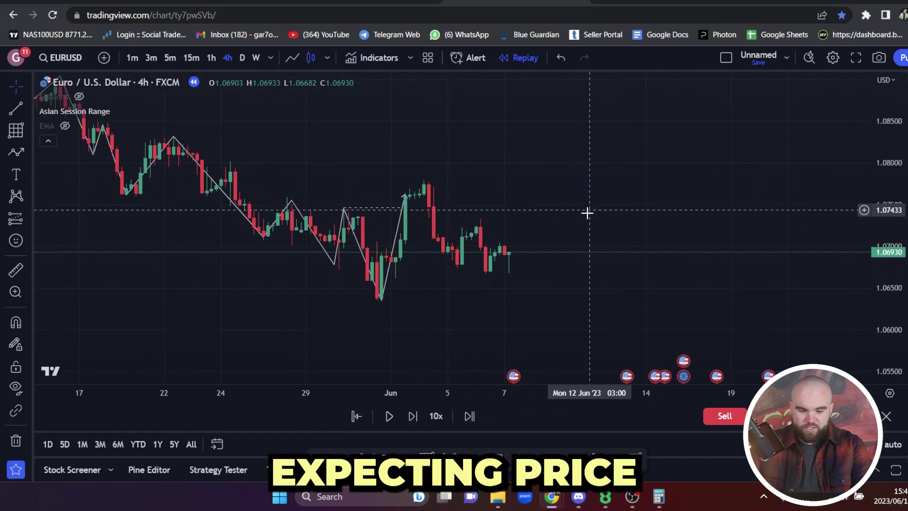
drag(590, 217, 622, 211)
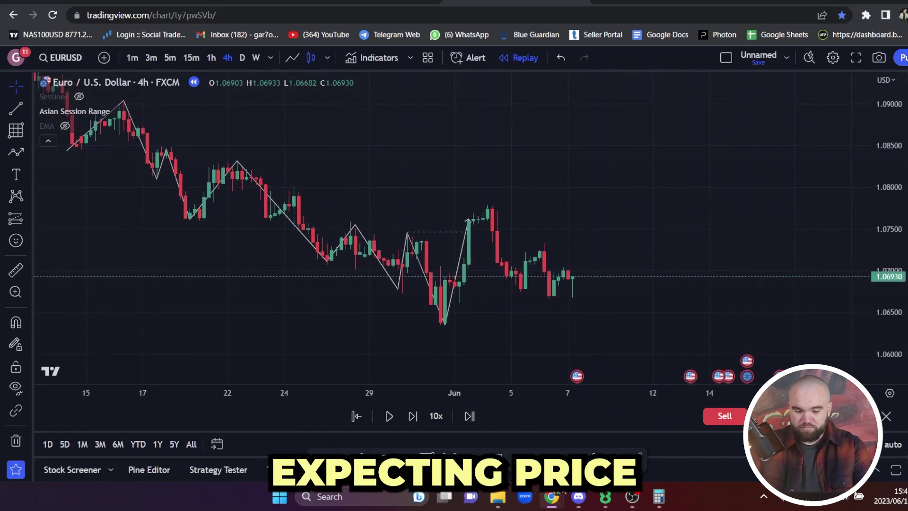
Brush an expected retracement to about 1.068 and a rally to about 1.082 beyond the swing high, and undo the strokes.
click(612, 455)
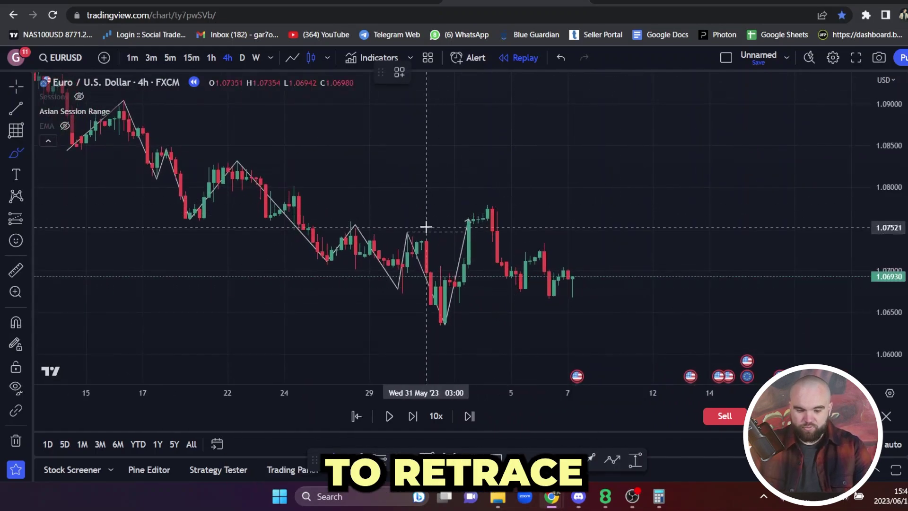
click(469, 230)
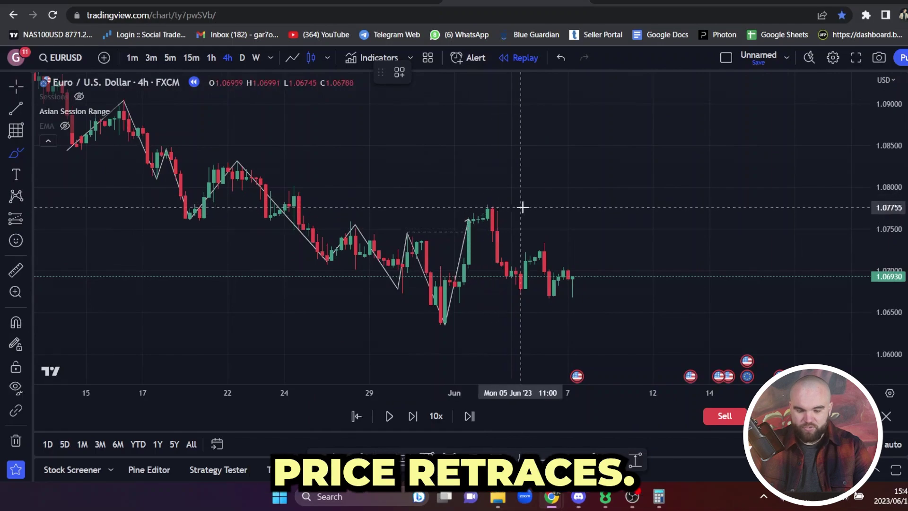
mouse_move(532, 191)
mouse_down()
mouse_move(588, 284)
mouse_move(605, 280)
mouse_up()
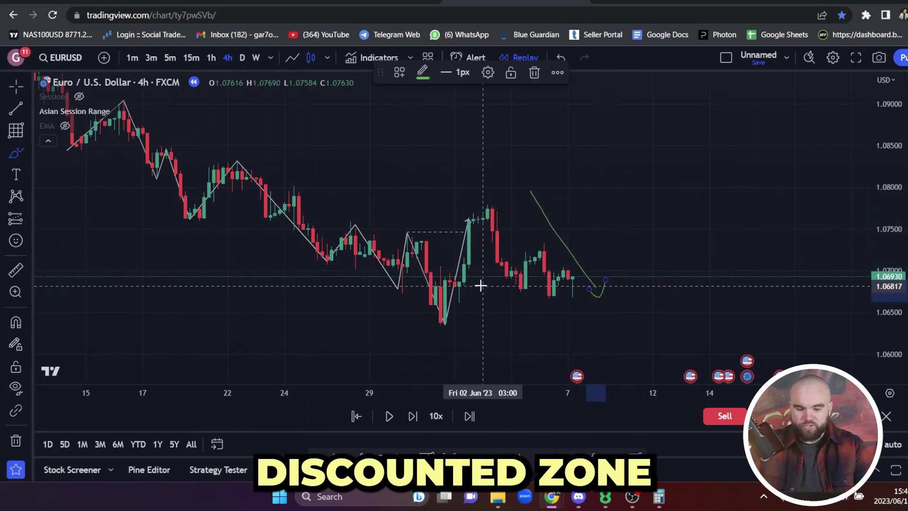
drag(598, 290, 640, 166)
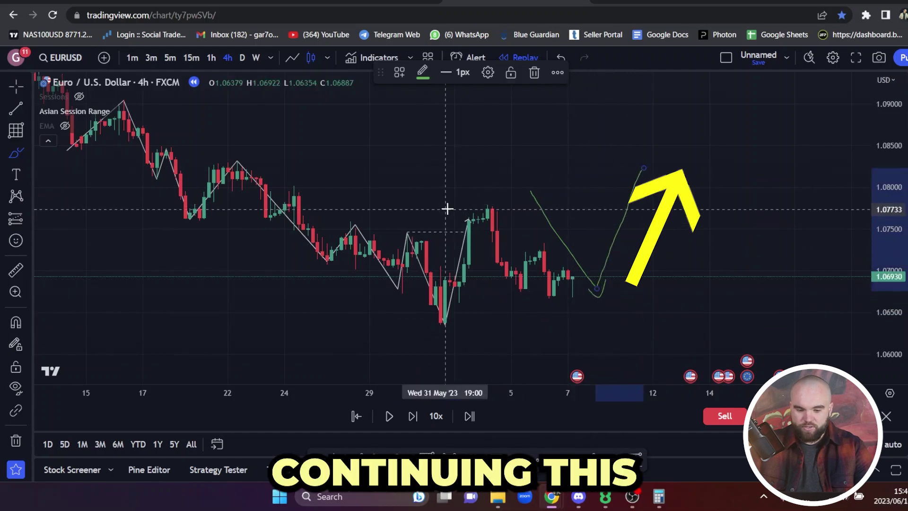
drag(468, 208, 609, 208)
key(ctrl+z)
key(ctrl+z)
key(ctrl+z)
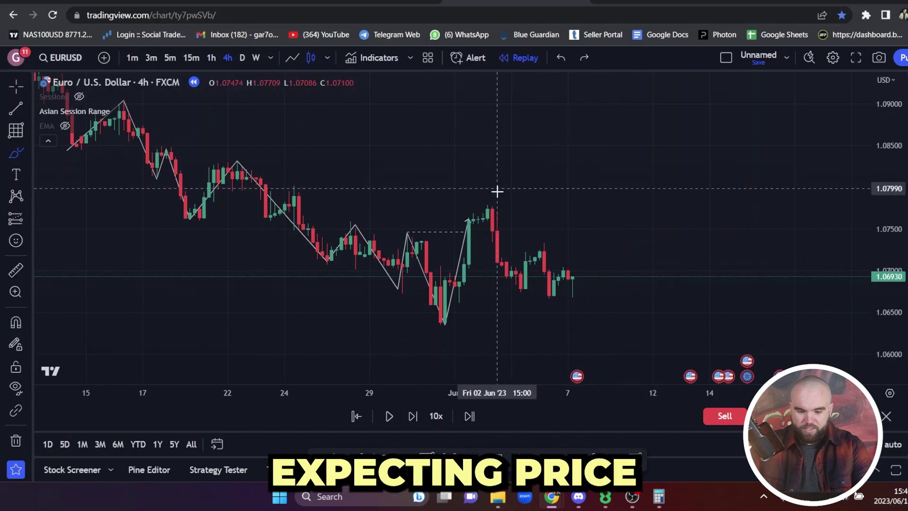
Sketch a projected path retracing from the June high and continuing with higher highs and higher lows, and undo it.
drag(498, 200, 502, 207)
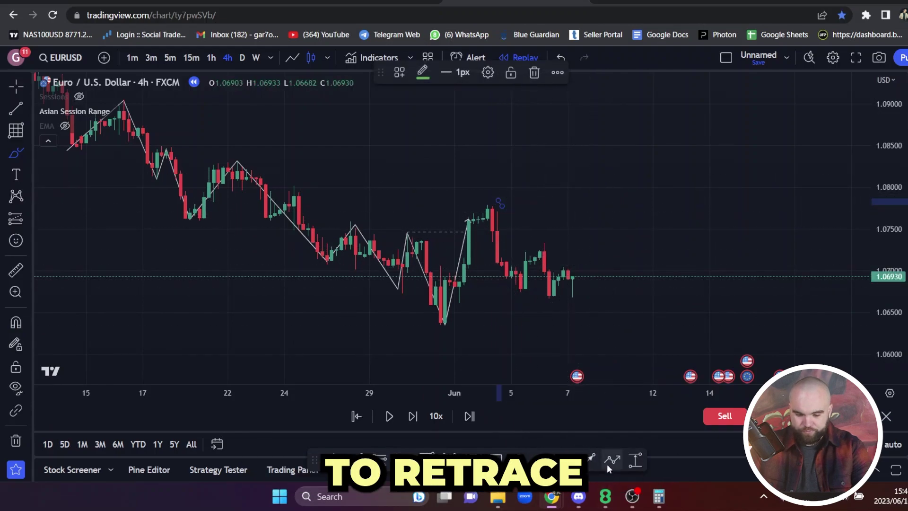
click(612, 459)
click(498, 206)
click(563, 281)
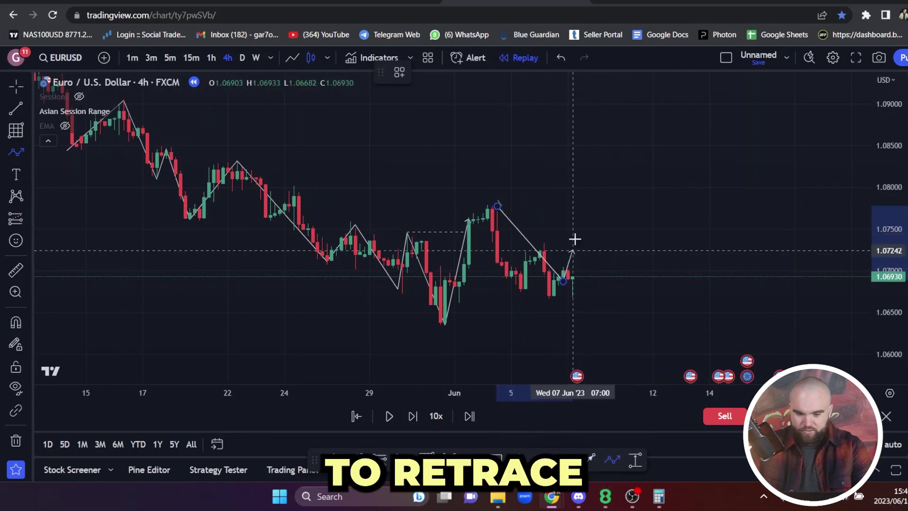
click(600, 158)
click(652, 235)
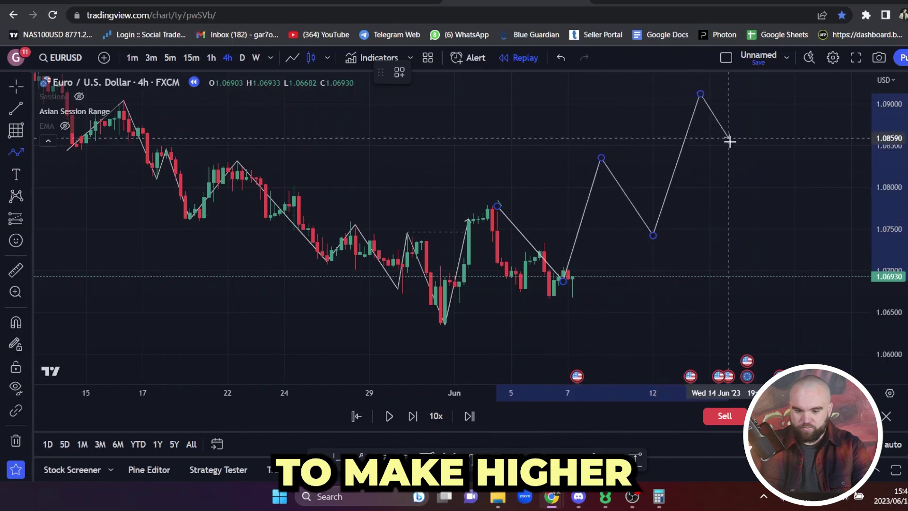
double_click(755, 78)
key(ctrl+z)
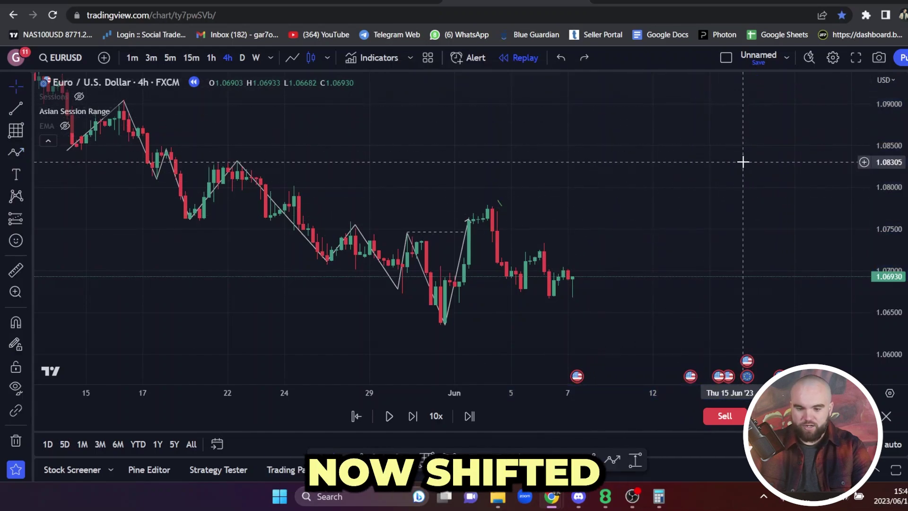
Draw a Gann Box beyond the last candle spanning the swing low at about 1.06334 to the swing high at about 1.07792.
drag(647, 249, 652, 237)
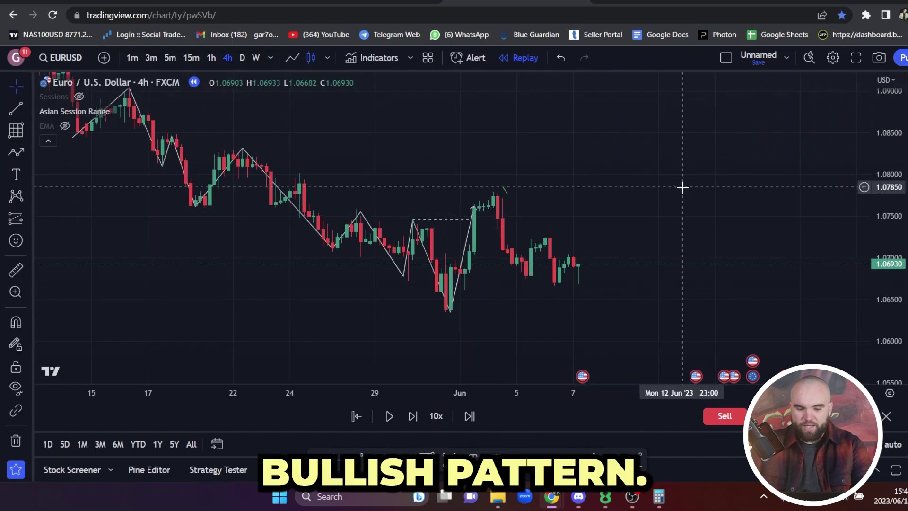
drag(682, 187, 656, 191)
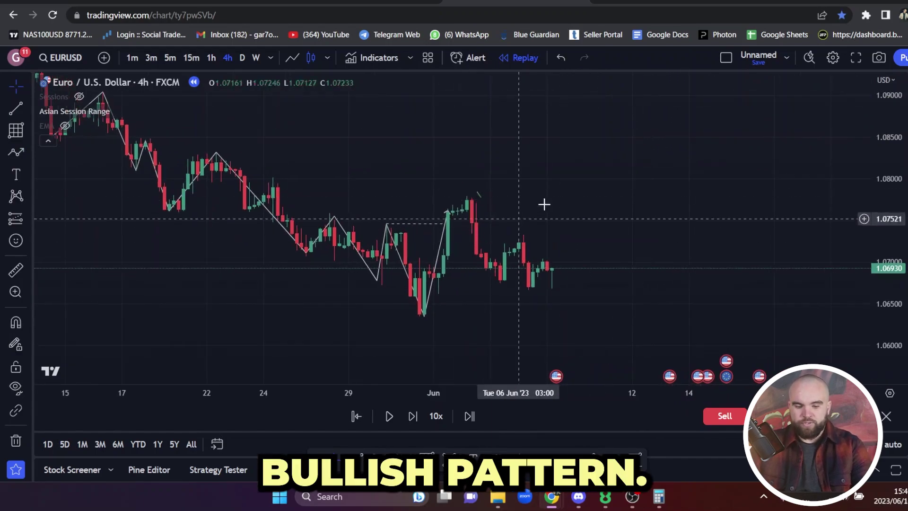
click(426, 456)
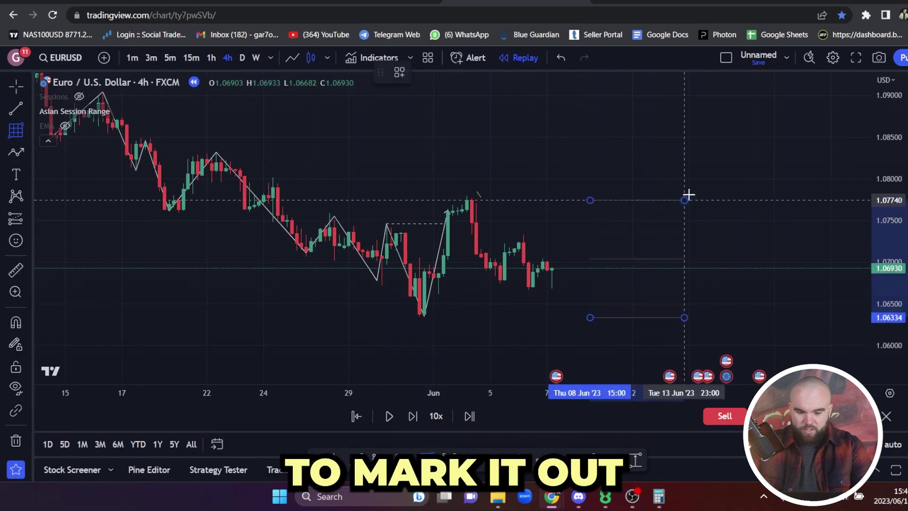
click(729, 194)
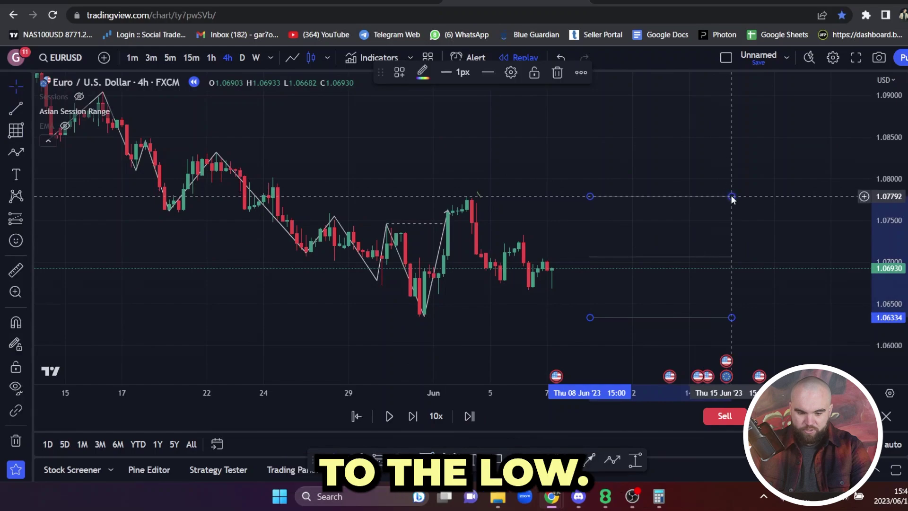
double_click(729, 196)
click(669, 156)
drag(646, 156, 545, 132)
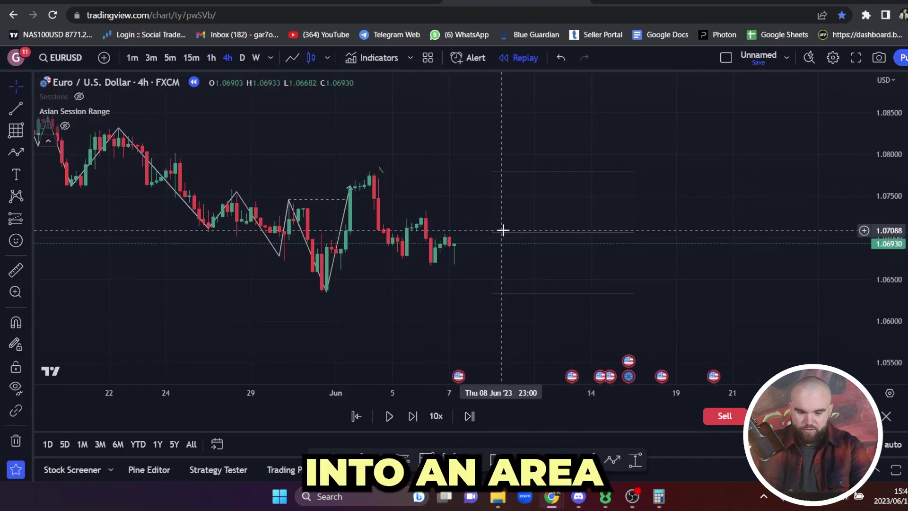
Brush an underline along the dashed break level near 1.0745, undoing the stray strokes and a trial line along the Gann Box's midline.
drag(463, 190, 473, 210)
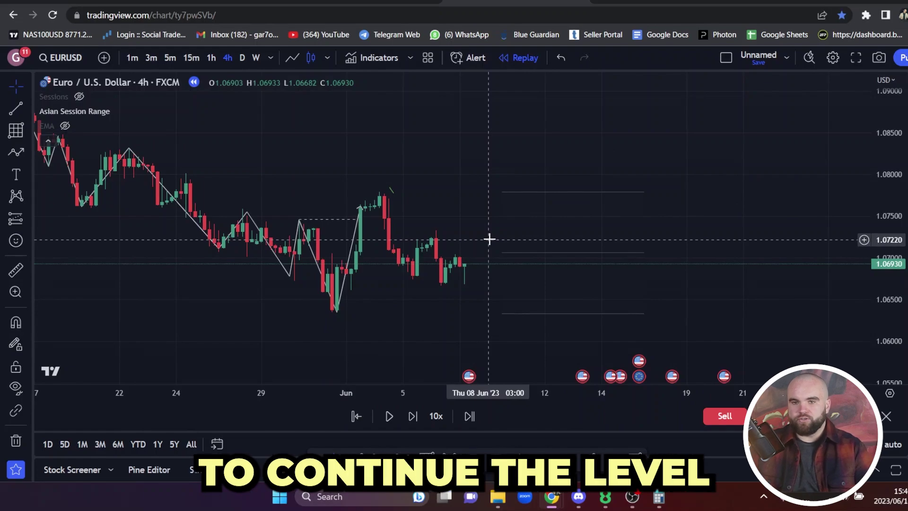
drag(481, 233, 554, 241)
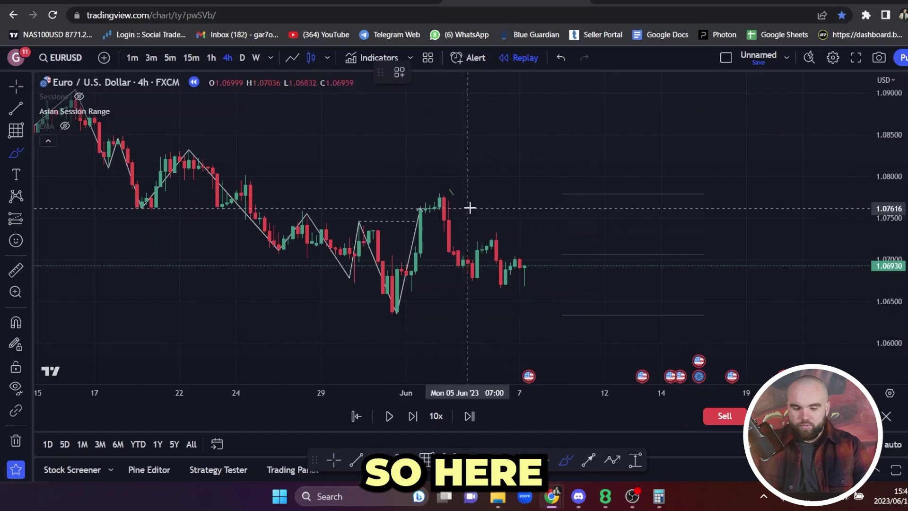
click(389, 222)
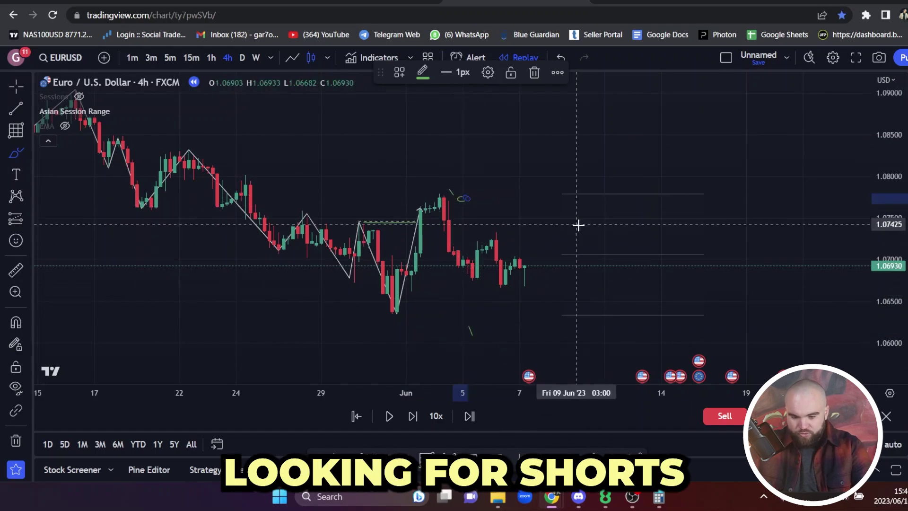
mouse_move(473, 203)
mouse_down()
mouse_move(538, 253)
mouse_move(722, 252)
mouse_up()
key(ctrl+z)
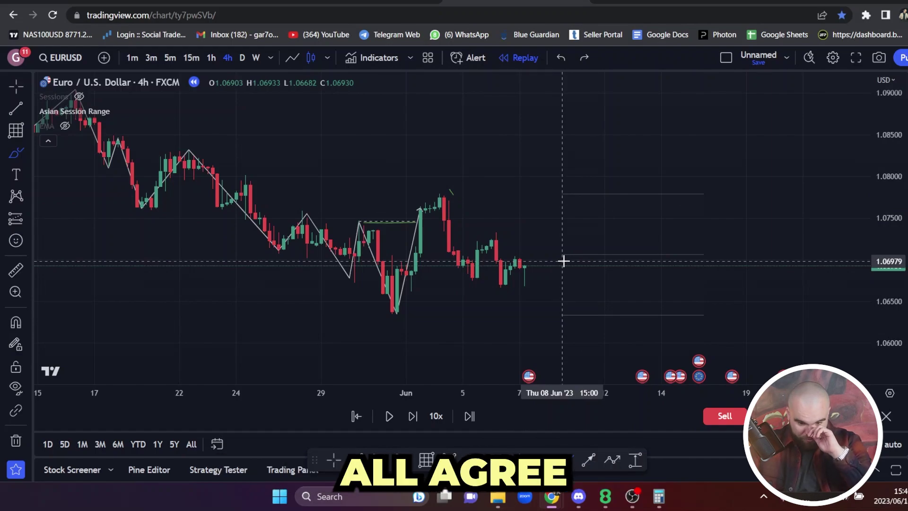
drag(562, 261, 635, 263)
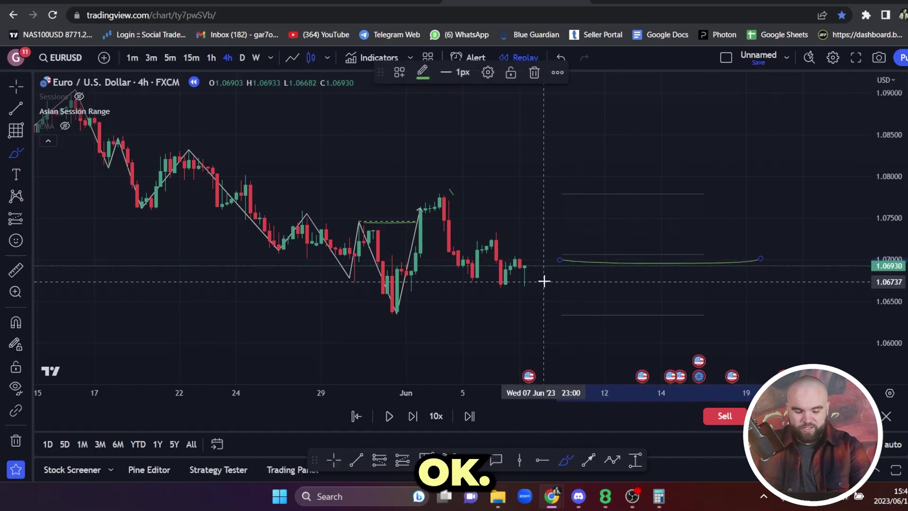
key(ctrl+z)
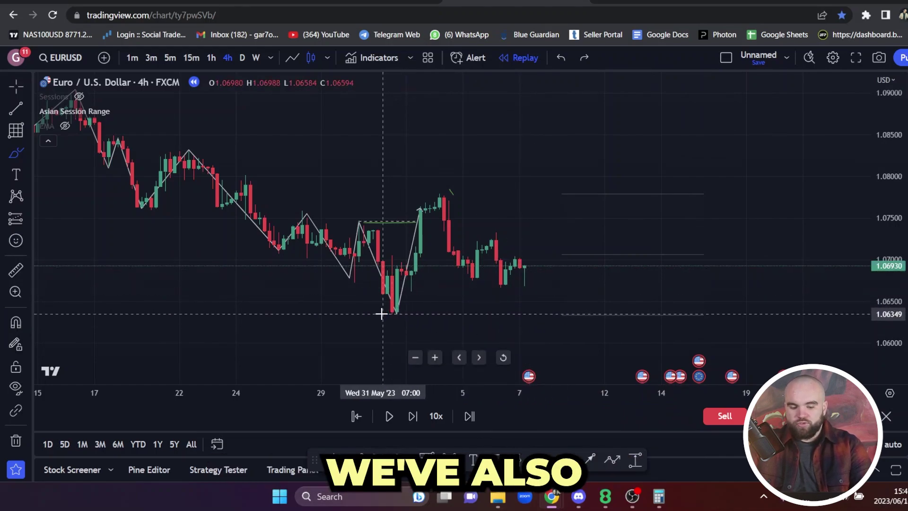
Brush a horizontal line at the strong low of about 1.0634 and trace over the break level near 1.0745 again.
drag(388, 313, 562, 311)
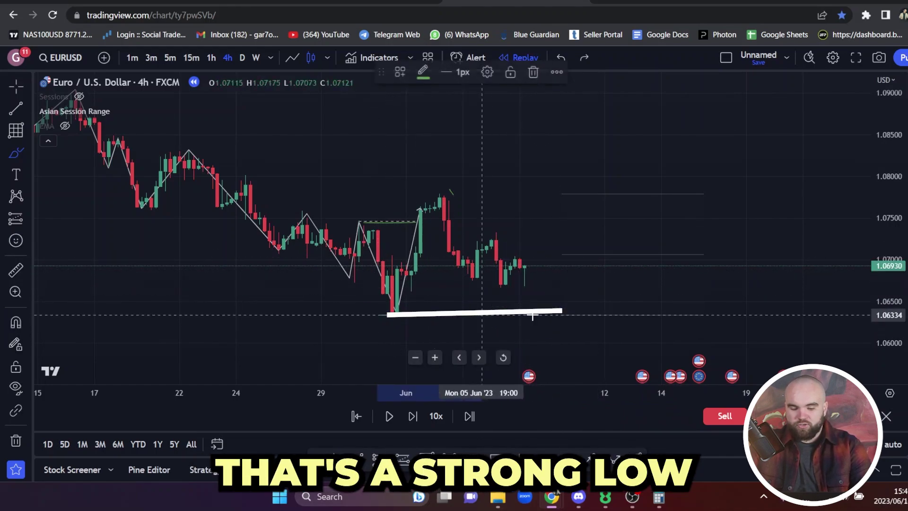
drag(358, 223, 418, 222)
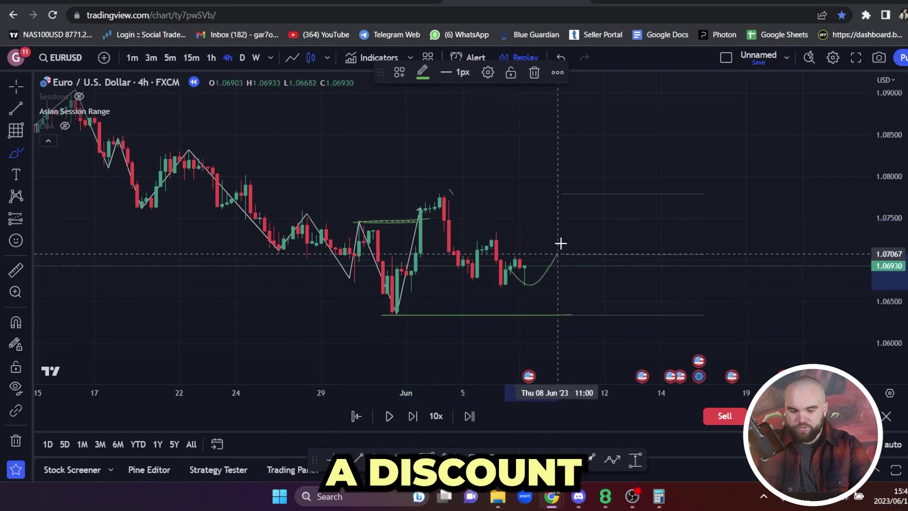
Sketch a rally from the discount zone through the June high to about 1.080, mark that high near 1.0779, and undo these strokes.
drag(561, 244, 609, 174)
drag(381, 194, 570, 194)
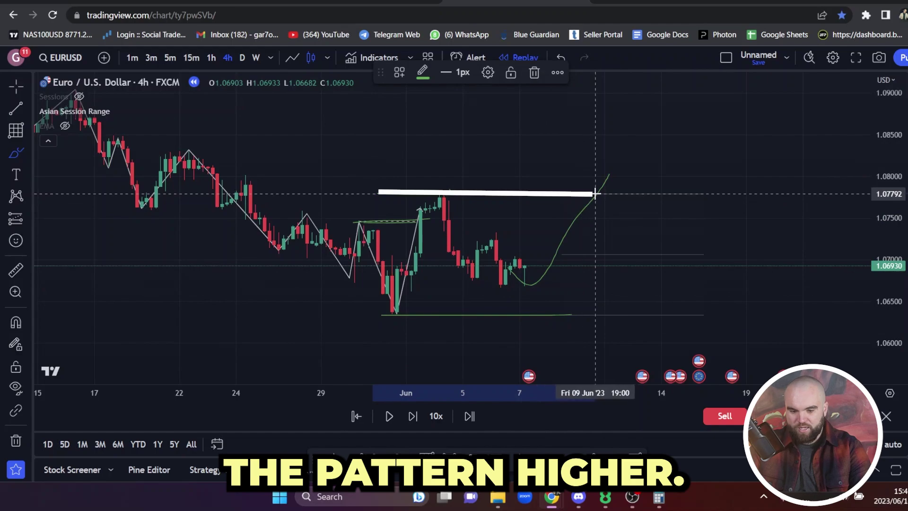
drag(397, 198, 561, 196)
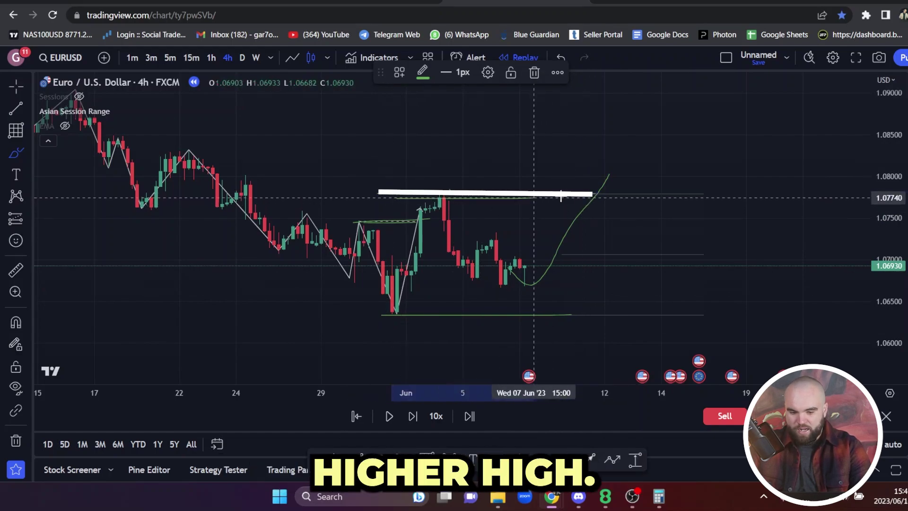
key(ctrl+z)
key(ctrl+z)
key(ctrl+z)
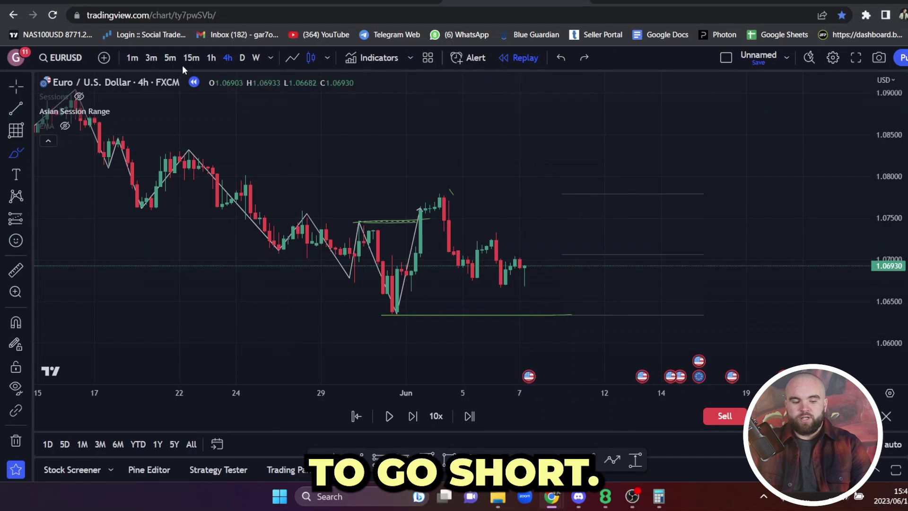
Switch the chart to the 1-minute timeframe and frame the latest candles after the Asian session range.
click(133, 58)
scroll(590, 228, down, 5)
drag(889, 189, 886, 103)
drag(897, 331, 92, 53)
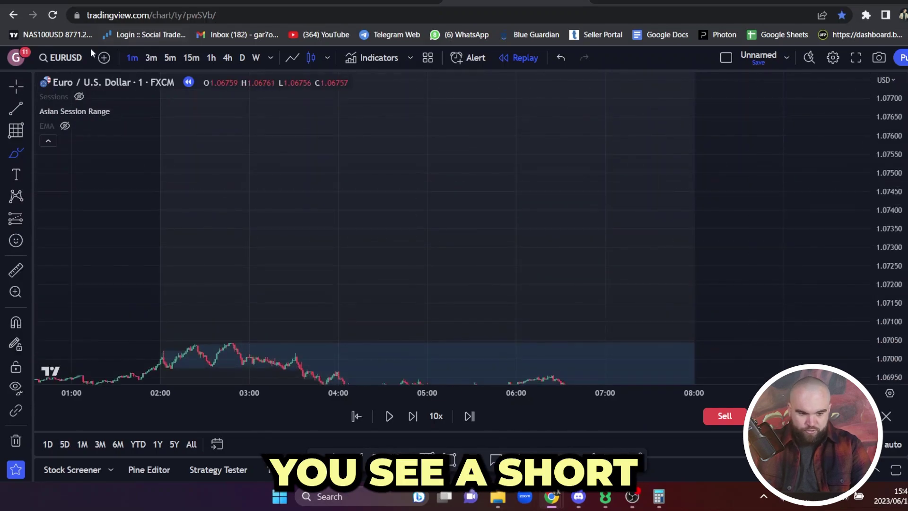
drag(700, 284, 588, 194)
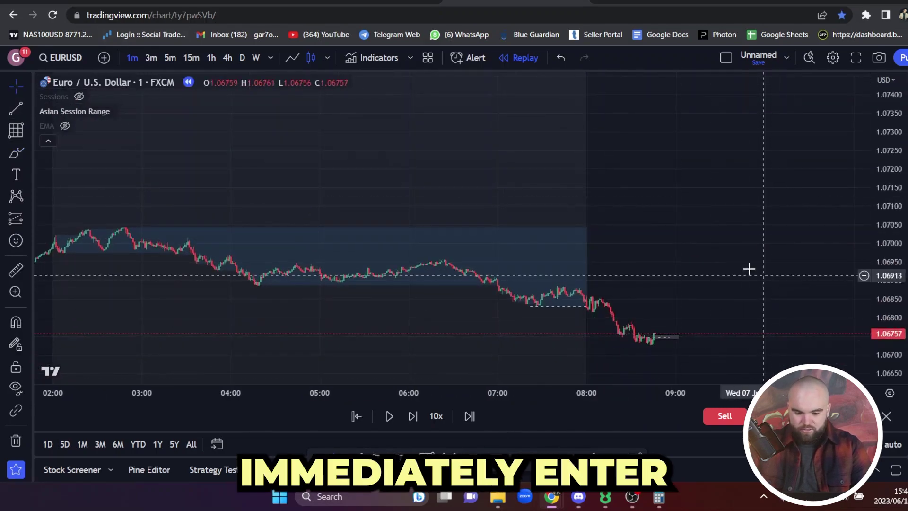
Brush a hypothetical short setup above the 1-minute candles, peaking near 1.0717, retesting about 1.0710 and falling to about 1.0672.
click(566, 460)
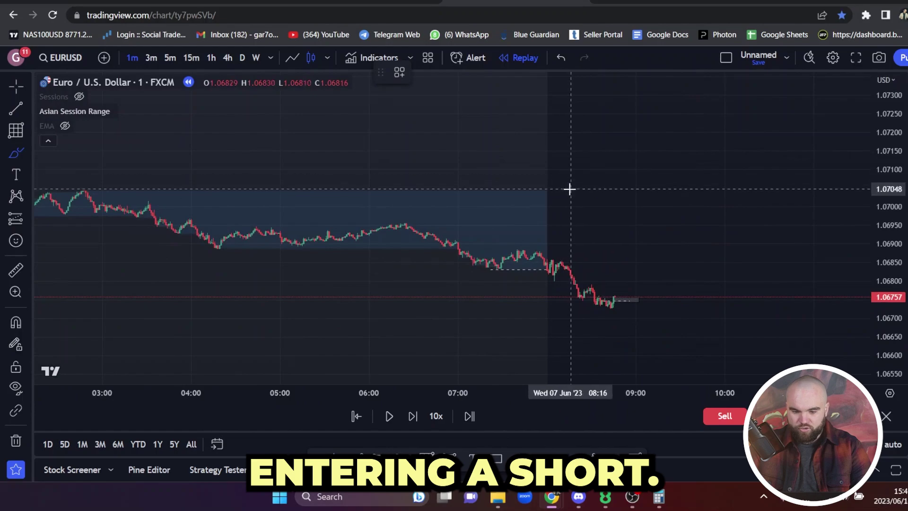
drag(554, 234, 580, 158)
mouse_move(428, 186)
mouse_down()
mouse_move(594, 186)
mouse_move(613, 146)
mouse_up()
key(ctrl+z)
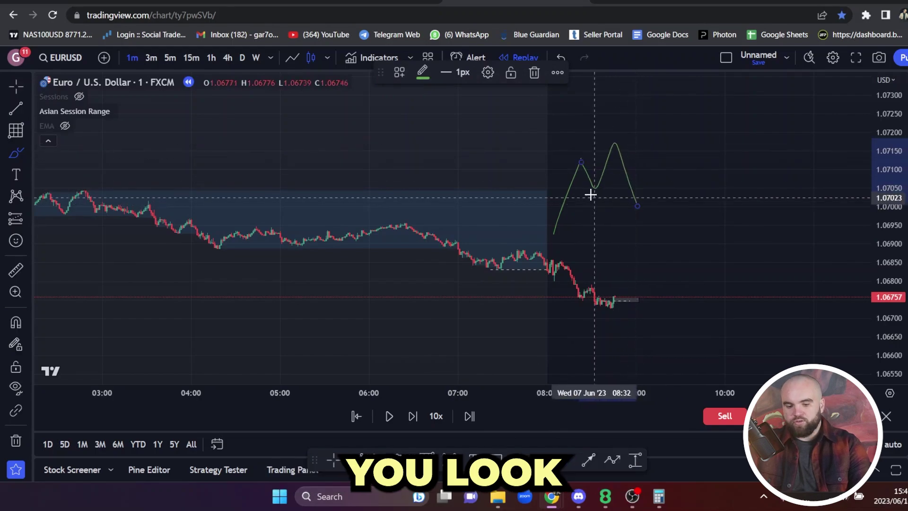
mouse_move(588, 189)
mouse_down()
mouse_move(612, 191)
mouse_move(648, 170)
mouse_move(675, 239)
mouse_up()
mouse_move(625, 168)
mouse_down()
mouse_move(677, 170)
mouse_move(679, 154)
mouse_up()
drag(660, 191, 704, 310)
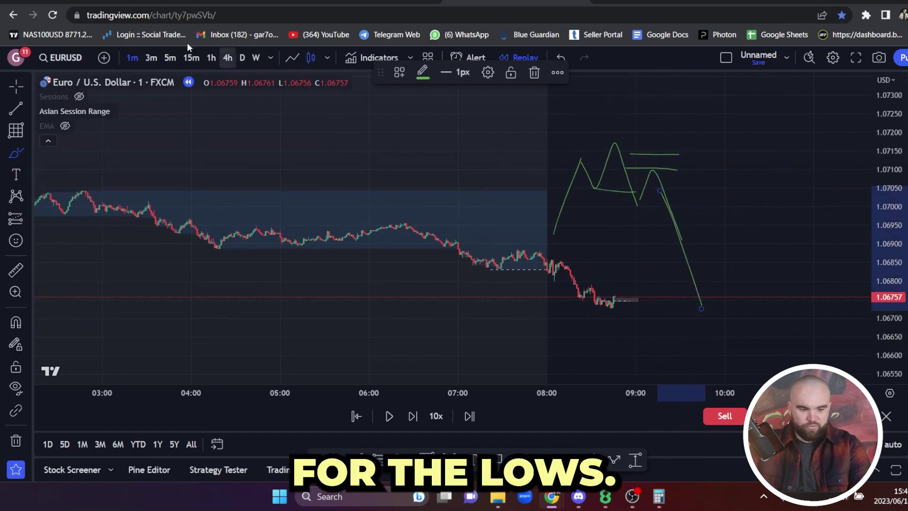
Select the whole hypothetical short sketch beside the 1-minute candles and delete it.
click(15, 86)
scroll(429, 273, down, 5)
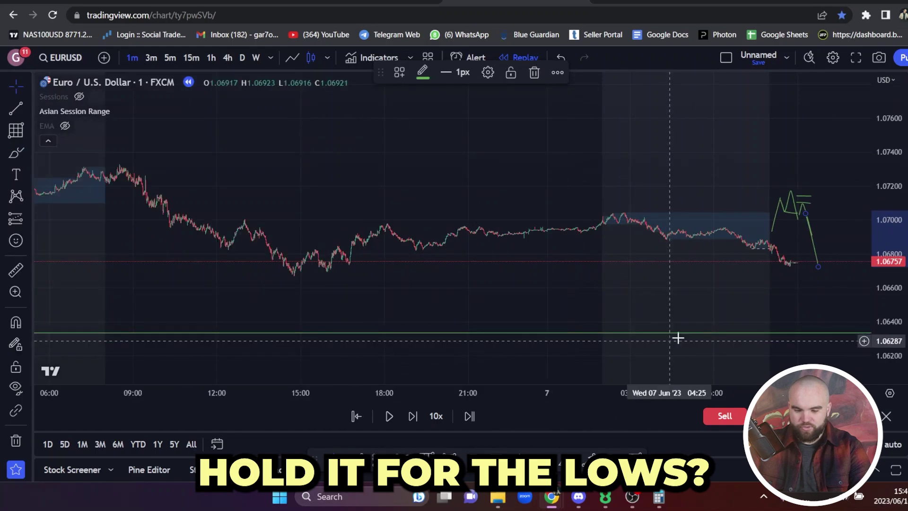
drag(820, 297, 592, 273)
drag(900, 322, 899, 201)
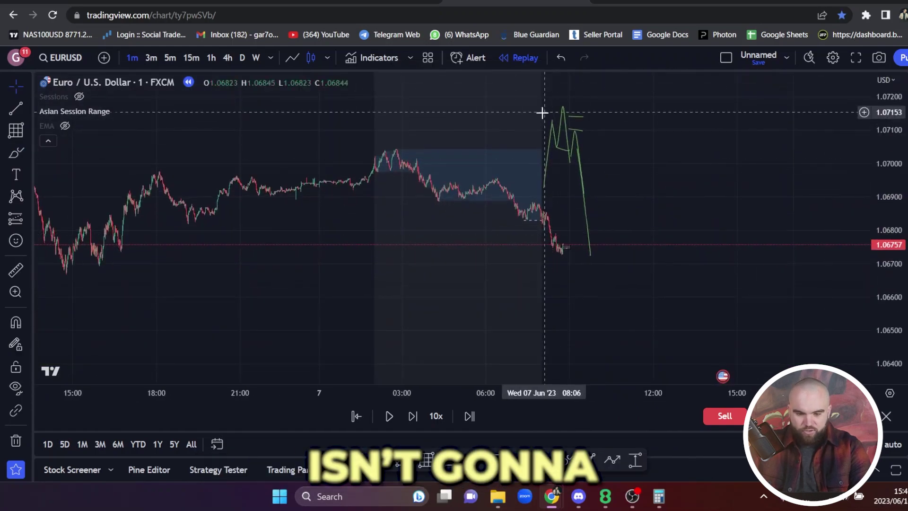
key(alt+shift+r)
mouse_move(632, 104)
mouse_down()
mouse_move(552, 206)
mouse_move(545, 200)
mouse_up()
key(Delete)
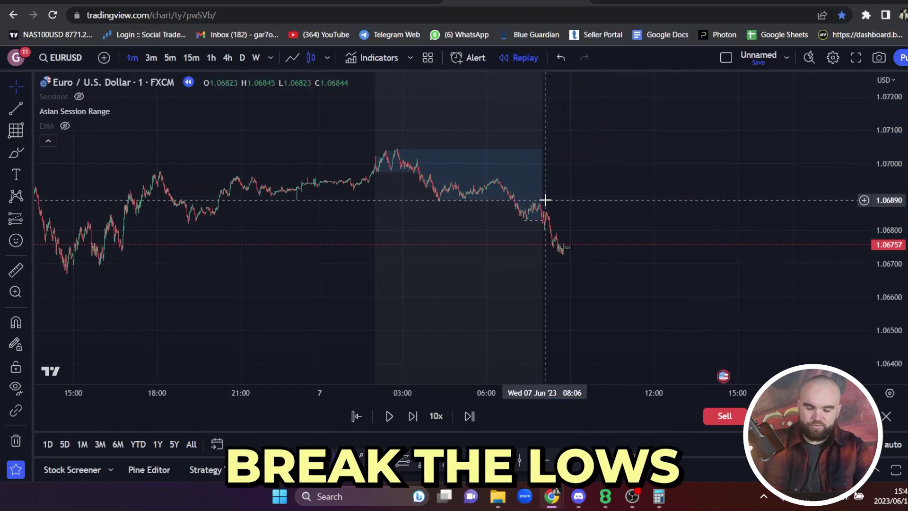
Examine the 1-minute decline below the Asian session range and return to the 4-hour chart.
scroll(560, 207, up, 3)
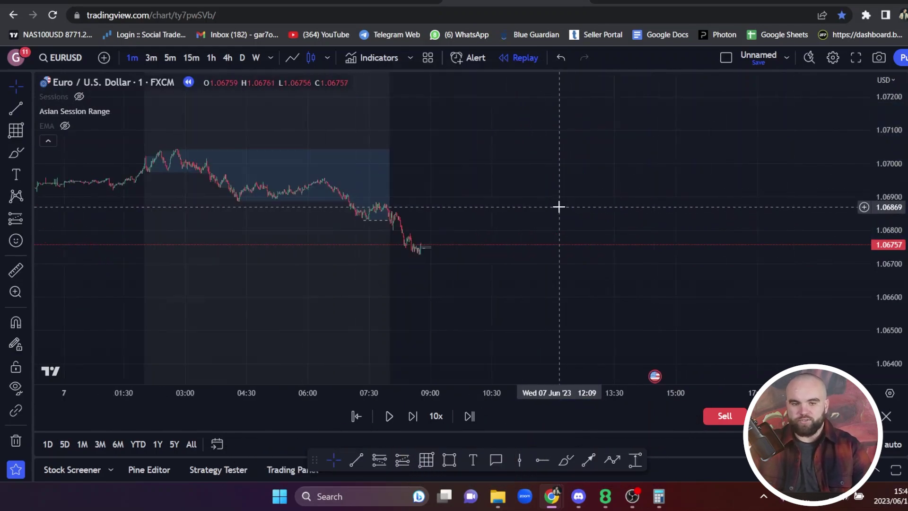
drag(516, 149, 650, 192)
drag(893, 324, 888, 267)
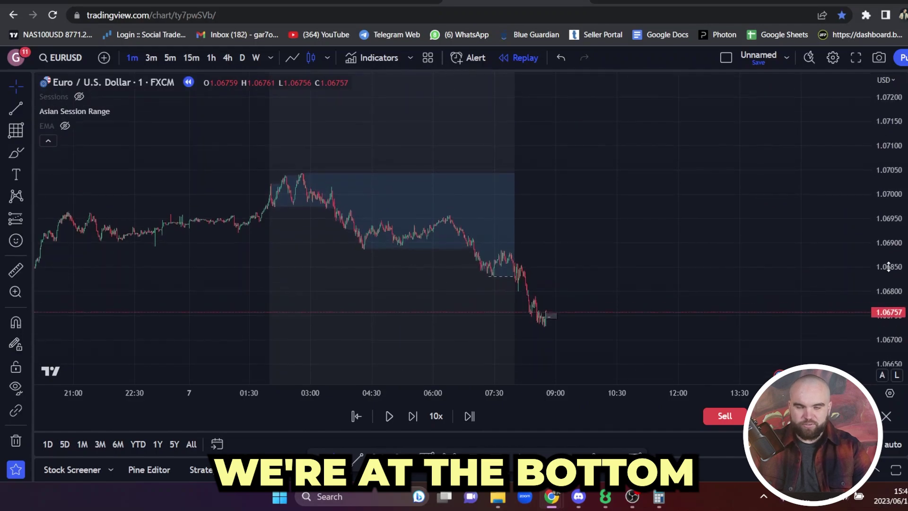
drag(652, 221, 680, 192)
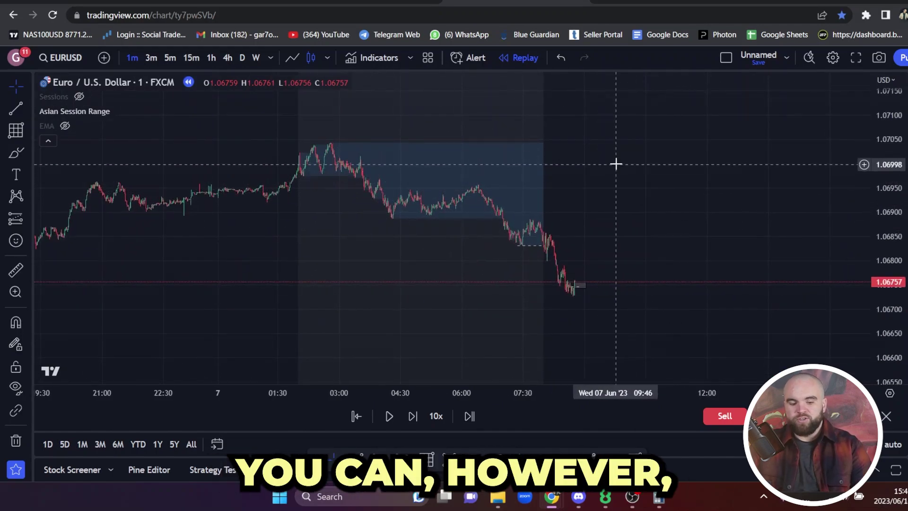
click(227, 58)
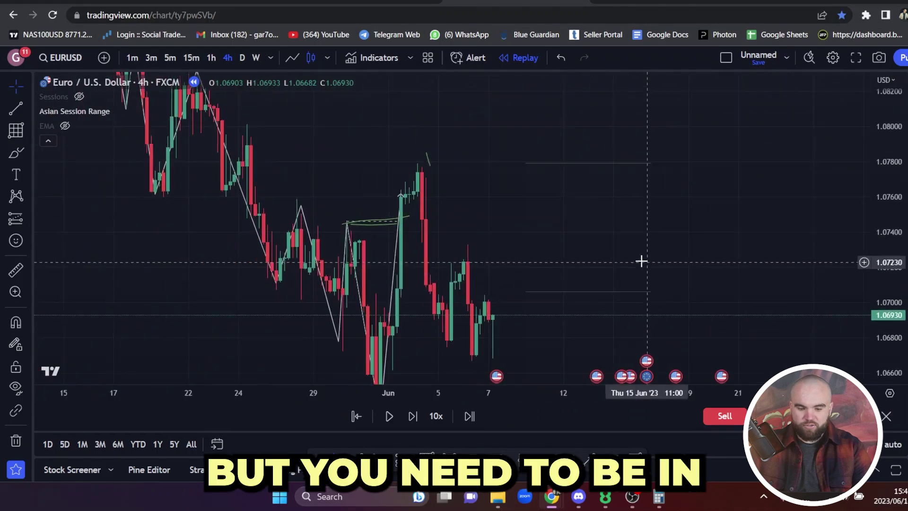
drag(571, 219, 556, 203)
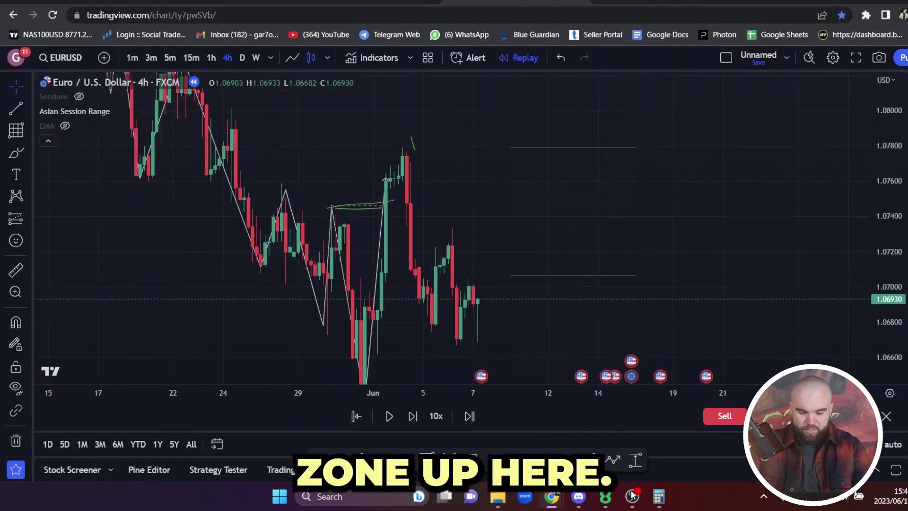
Brush a premium-zone short entry around the June high between about 1.0756 and 1.0775, and undo the last strokes.
click(566, 459)
mouse_move(429, 162)
mouse_down()
mouse_move(403, 161)
mouse_move(427, 146)
mouse_up()
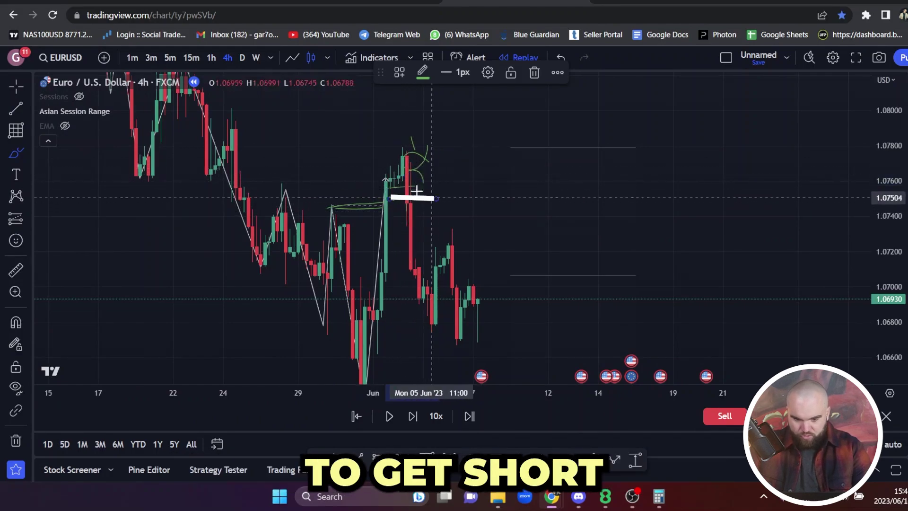
drag(389, 166, 511, 162)
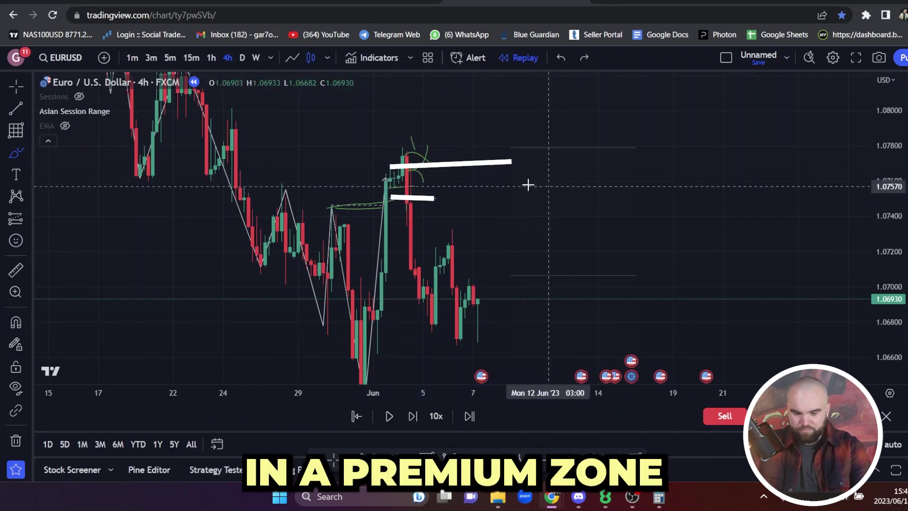
key(ctrl+z)
key(ctrl+z)
Sketch a projected drop from the June high to the Gann Box's midline near 1.0705, and undo it.
drag(441, 163, 509, 281)
mouse_move(506, 246)
mouse_down()
mouse_move(517, 278)
mouse_move(623, 277)
mouse_up()
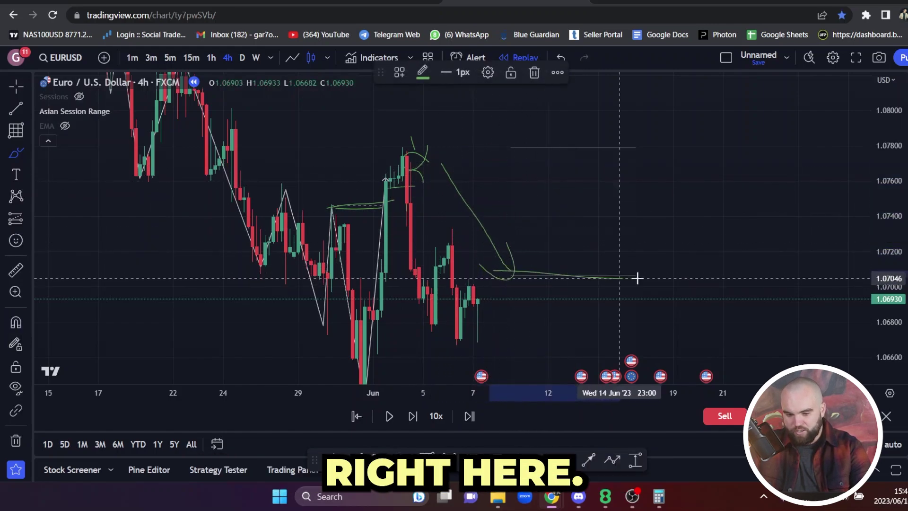
key(ctrl+z)
key(ctrl+z)
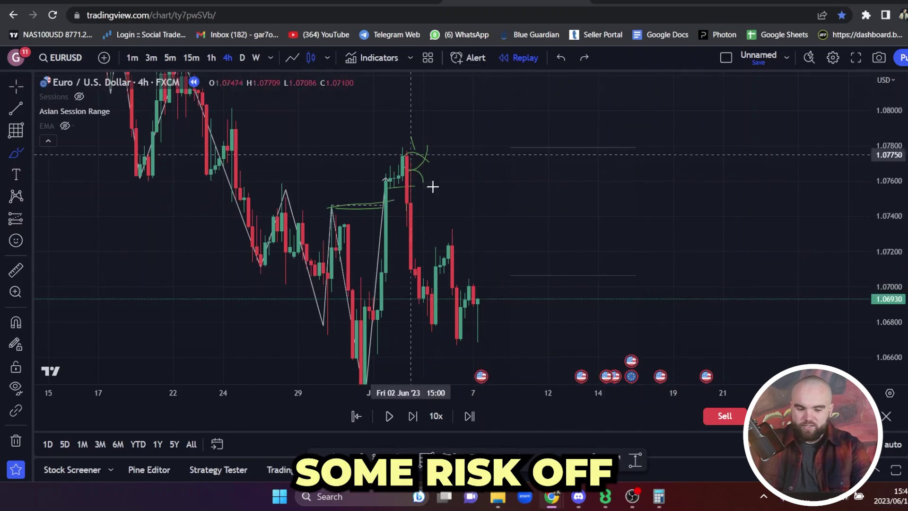
Brush a take-profit line along the Gann Box's midline near 1.0705, and undo it together with the short-entry sketch.
drag(489, 274, 690, 281)
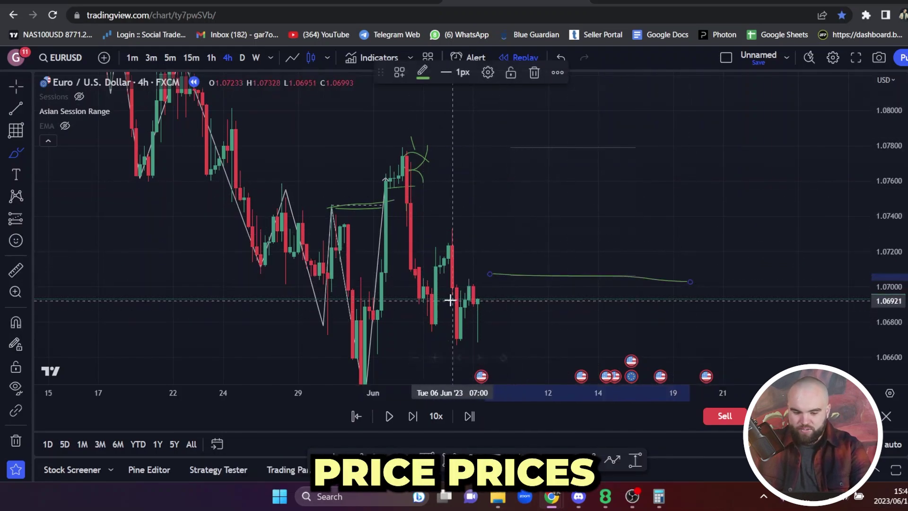
drag(481, 287, 500, 290)
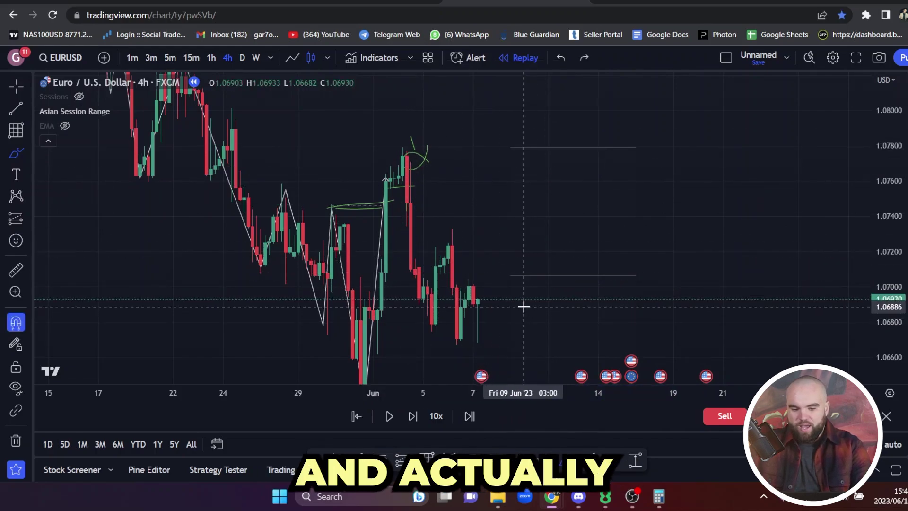
key(ctrl+z)
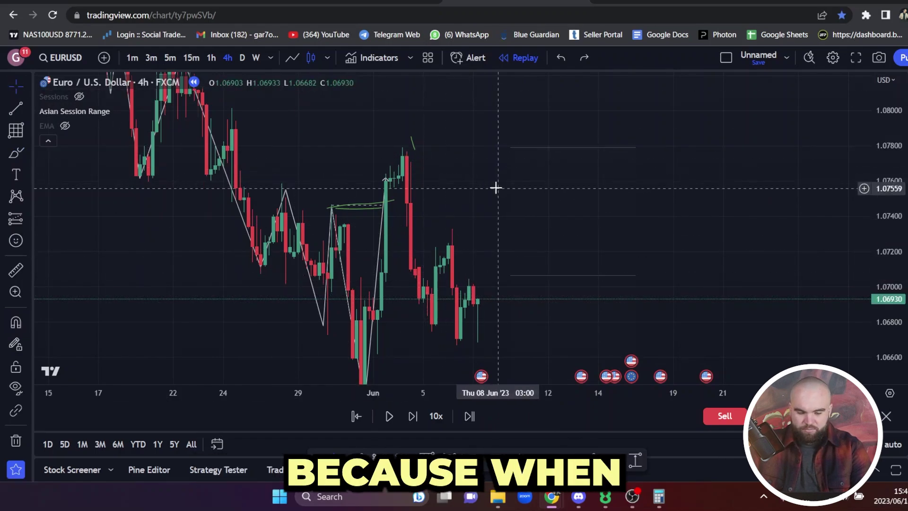
Delete the stray brush mark just above the June high.
drag(495, 186, 528, 189)
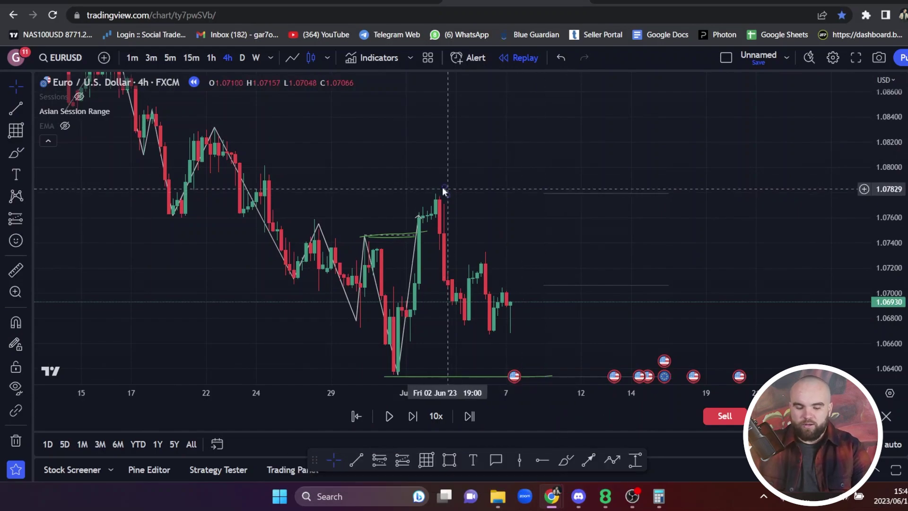
key(Delete)
drag(462, 216, 459, 216)
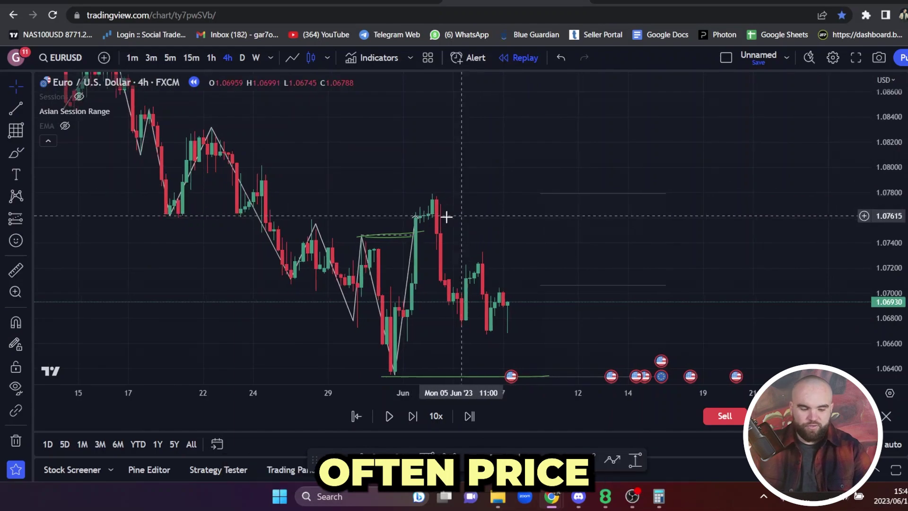
Brush a projected path from the June high, dipping to about 1.0737 and rallying to about 1.087.
click(15, 153)
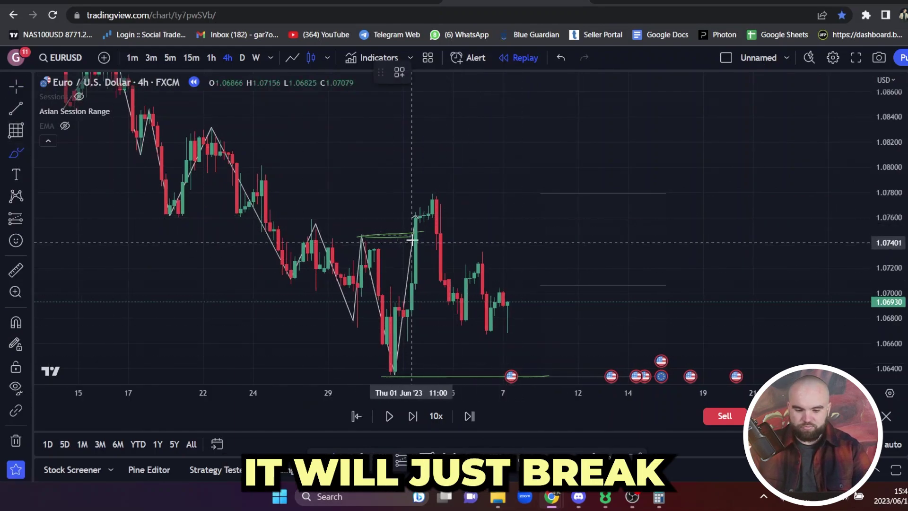
mouse_move(442, 213)
mouse_down()
mouse_move(446, 229)
mouse_move(501, 193)
mouse_move(603, 79)
mouse_up()
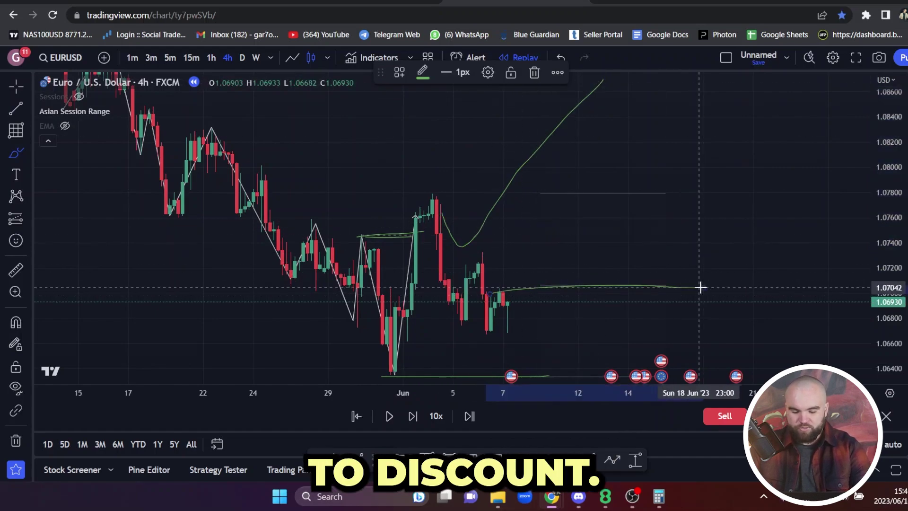
Undo the projected path and midline sketches, and delete the remaining green brush lines at the structure break and the May 31 low.
key(ctrl+z)
click(16, 86)
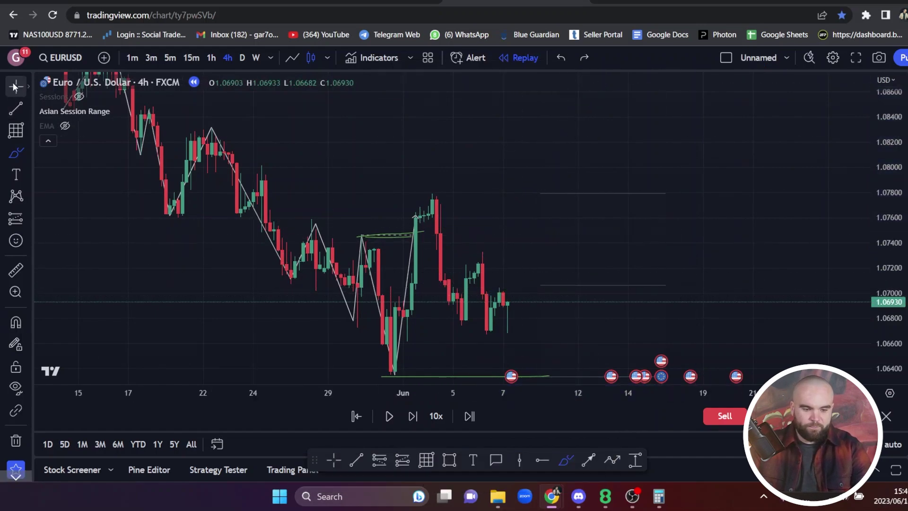
drag(559, 239, 481, 193)
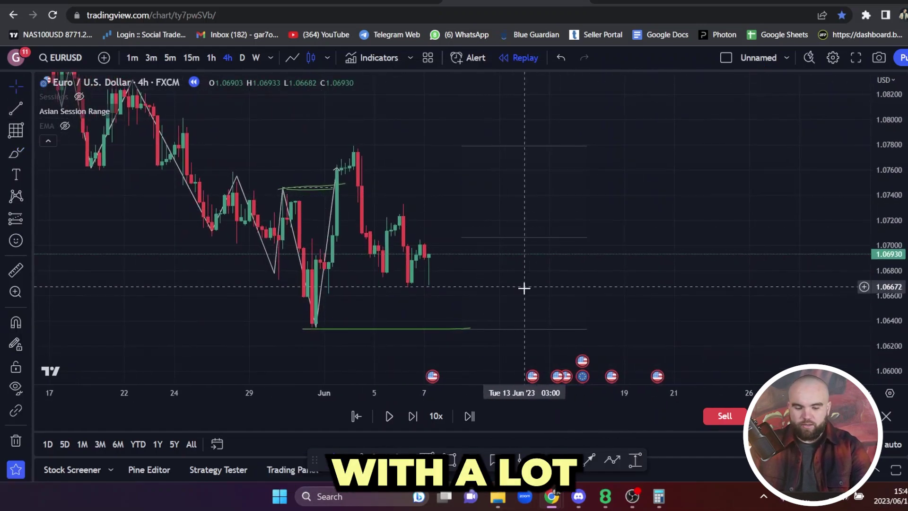
click(434, 328)
key(Delete)
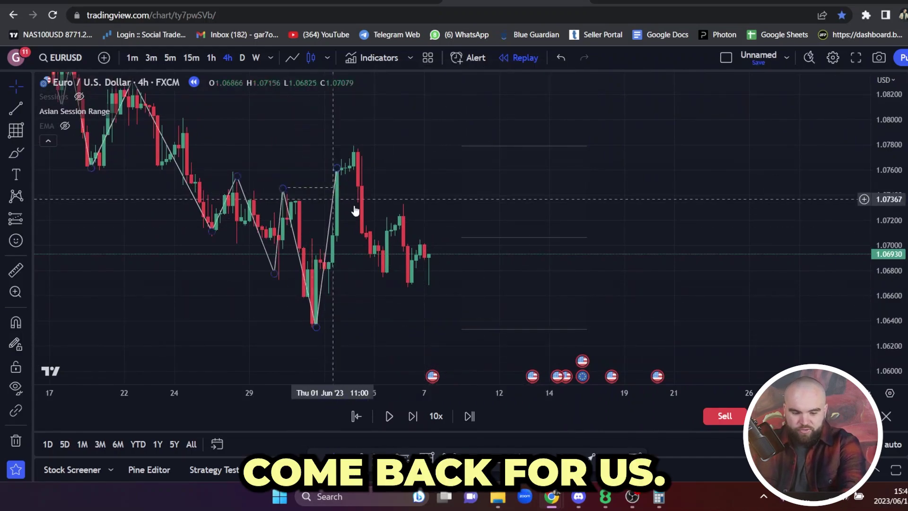
Sketch the rally from the May 31 low through its pullback up to about 1.0776, and undo the sketches.
drag(427, 186, 480, 205)
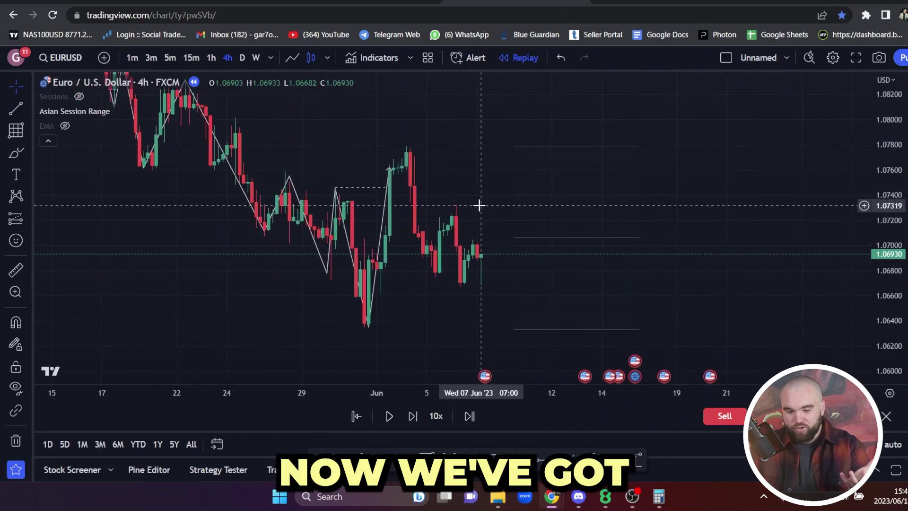
scroll(486, 205, up, 2)
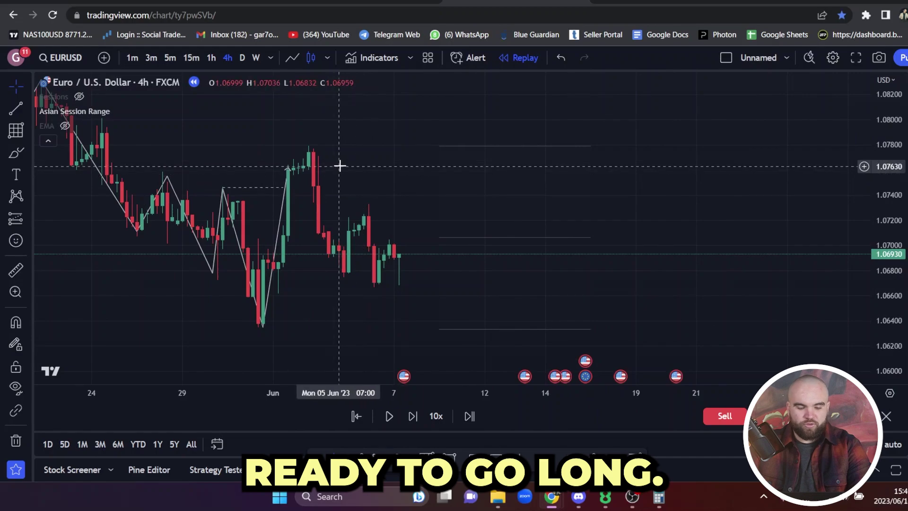
drag(892, 311, 885, 286)
scroll(437, 255, up, 3)
drag(223, 163, 624, 160)
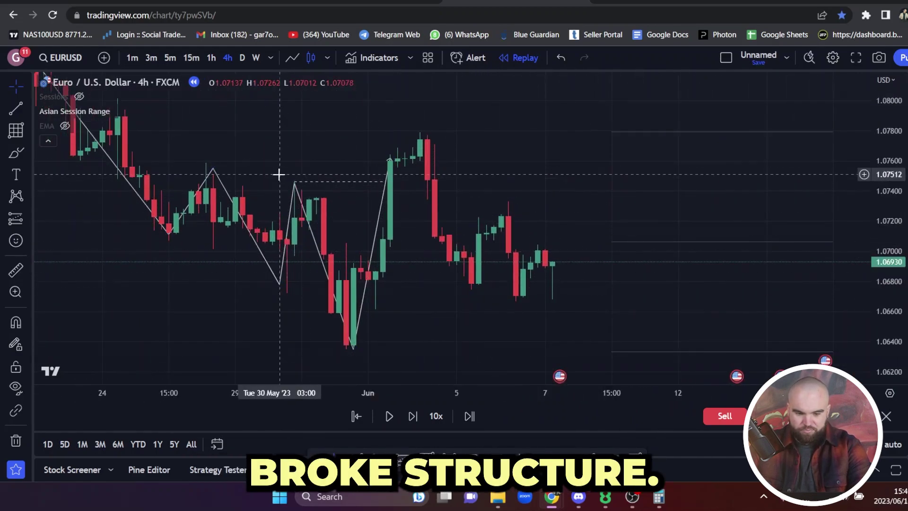
drag(405, 293, 381, 294)
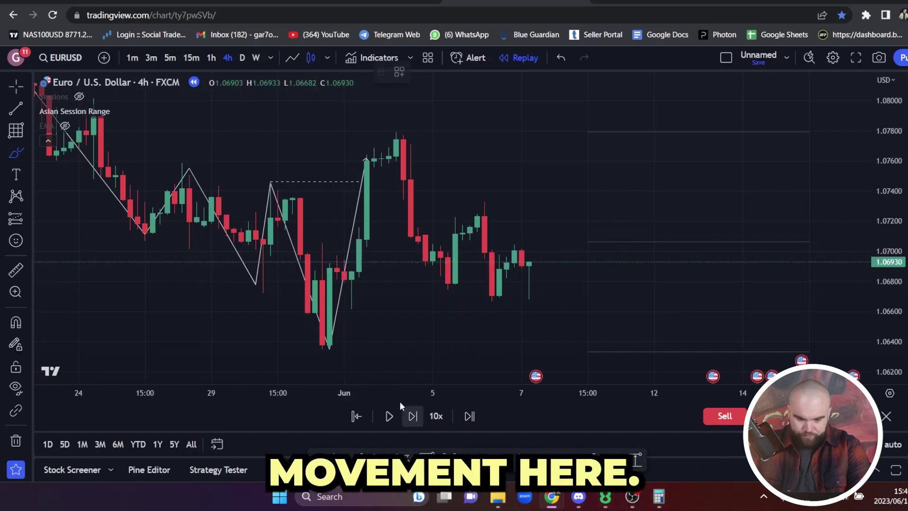
drag(314, 348, 343, 296)
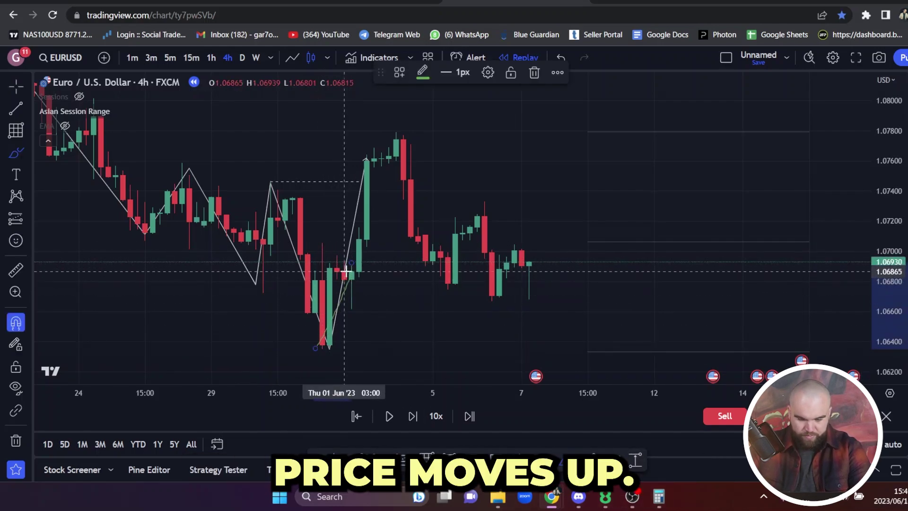
key(ctrl+z)
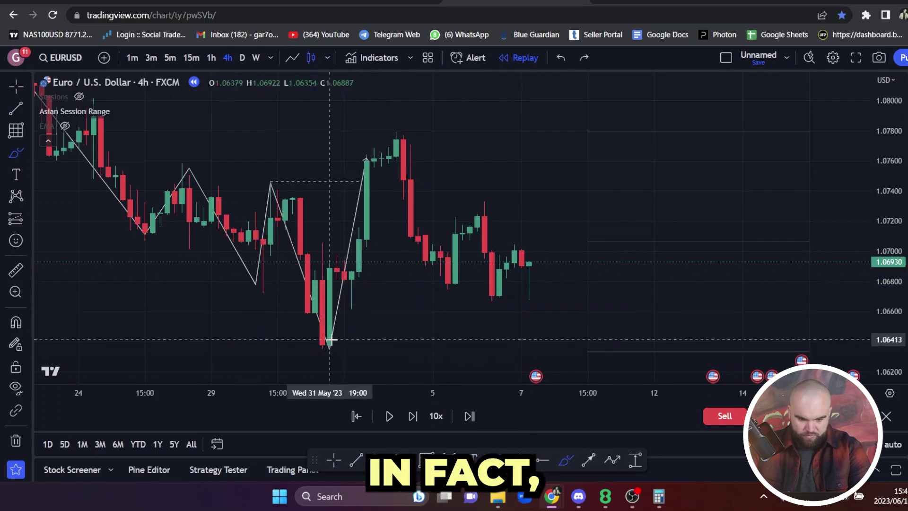
mouse_move(330, 340)
mouse_down()
mouse_move(335, 252)
mouse_move(356, 303)
mouse_move(379, 137)
mouse_up()
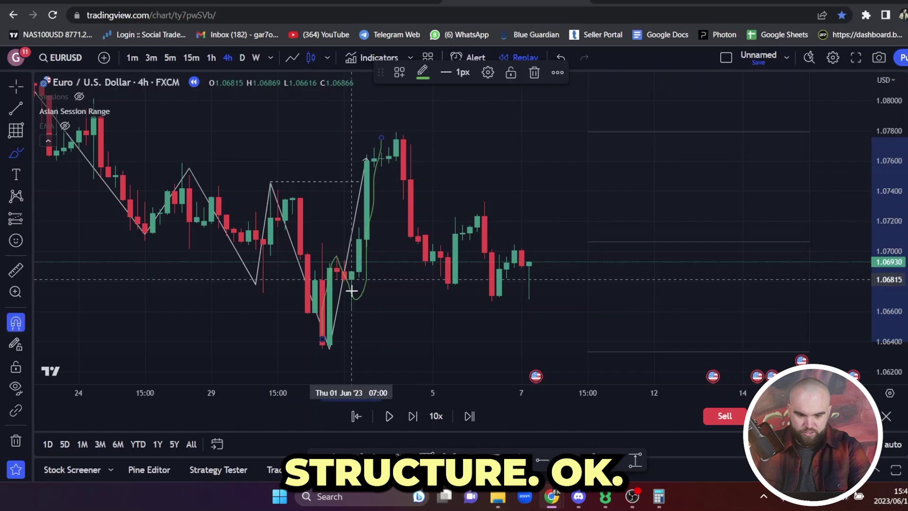
key(ctrl+z)
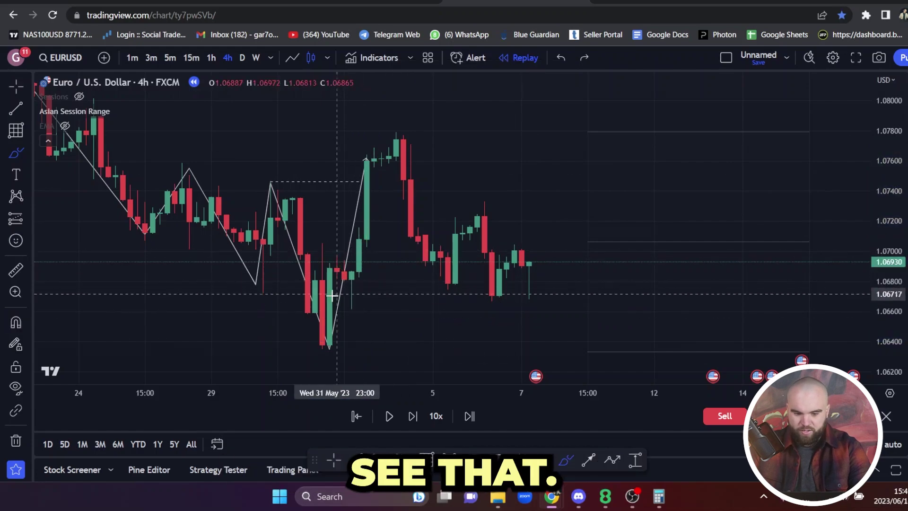
Brush horizontal lines at about 1.0661 and 1.0700 around the origin of the June rally, and undo them.
drag(331, 309, 447, 308)
drag(301, 250, 467, 252)
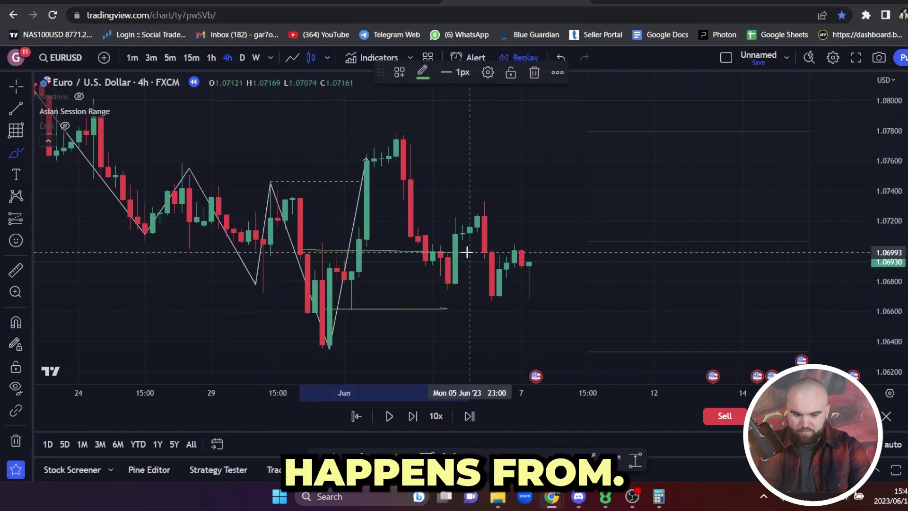
key(ctrl+z)
key(ctrl+z)
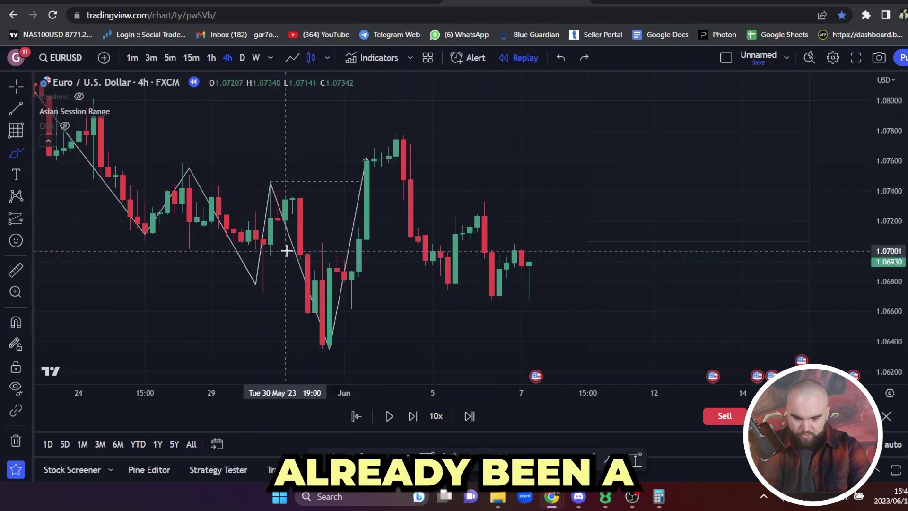
drag(288, 253, 427, 255)
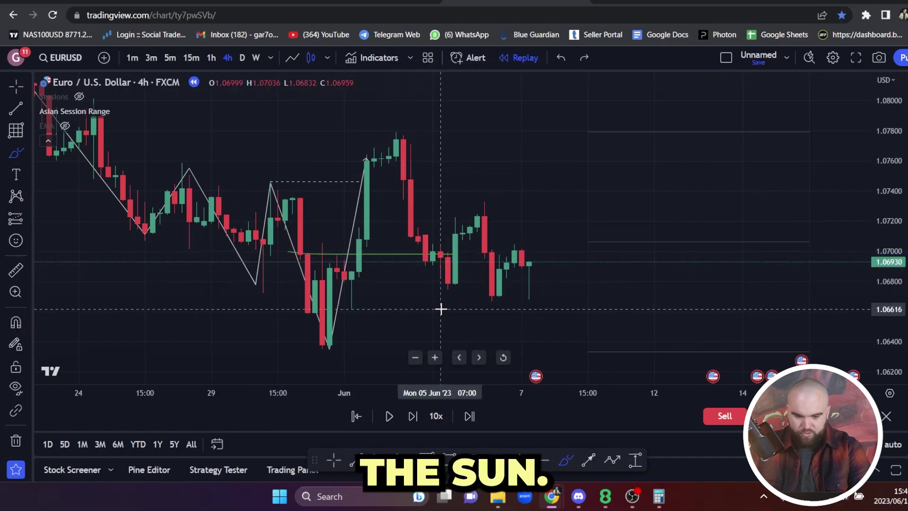
key(ctrl+z)
Draw a rectangle over the 4-hour order block from about 1.0660 to 1.0689, spanning 1 June 07:00 to 7 June 11:00.
key(alt+shift+r)
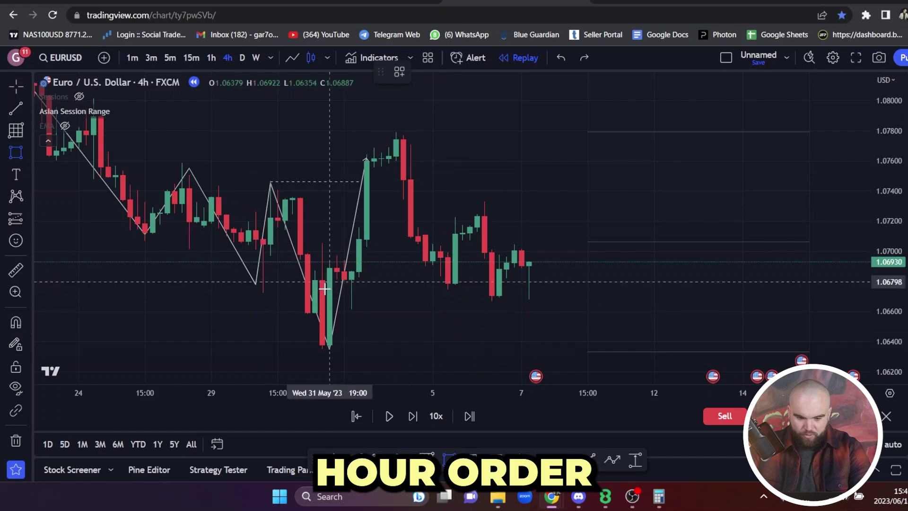
drag(352, 311, 536, 267)
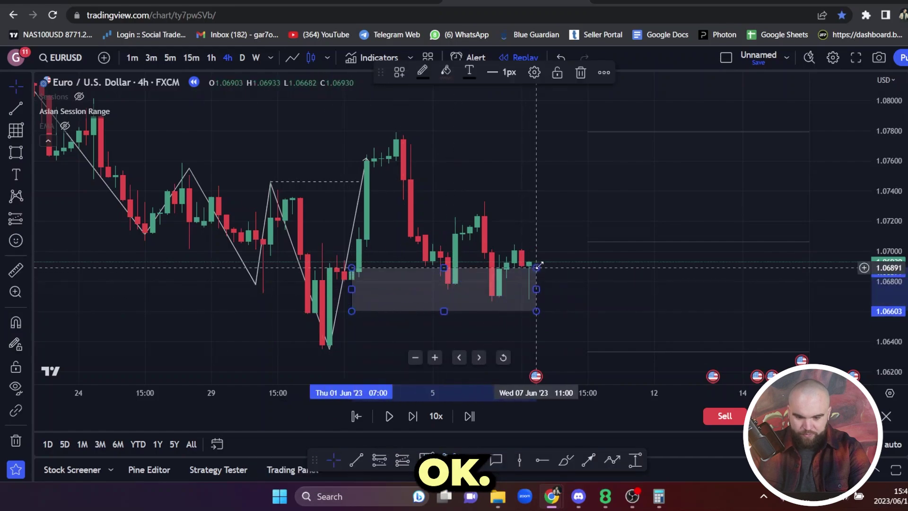
click(683, 231)
Brush a line along the May 31 low near 1.0638, and undo it.
drag(558, 194, 496, 176)
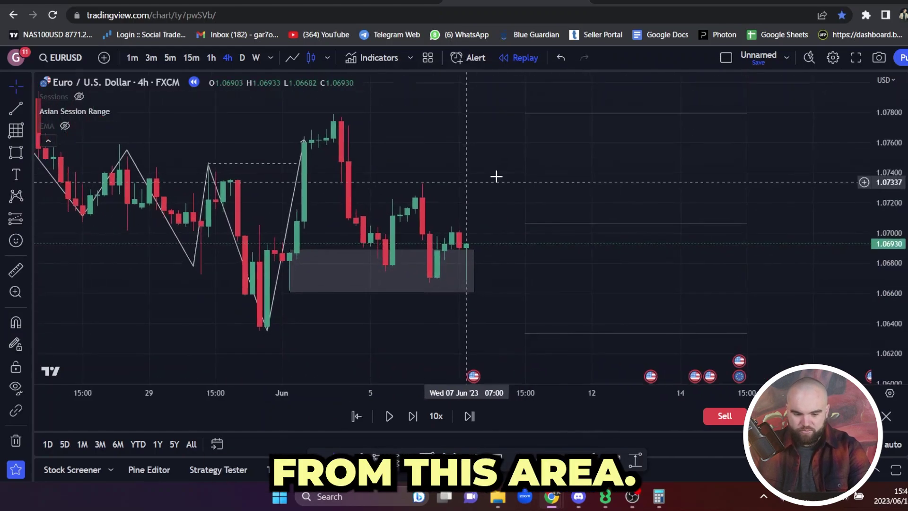
drag(419, 144, 420, 171)
click(566, 459)
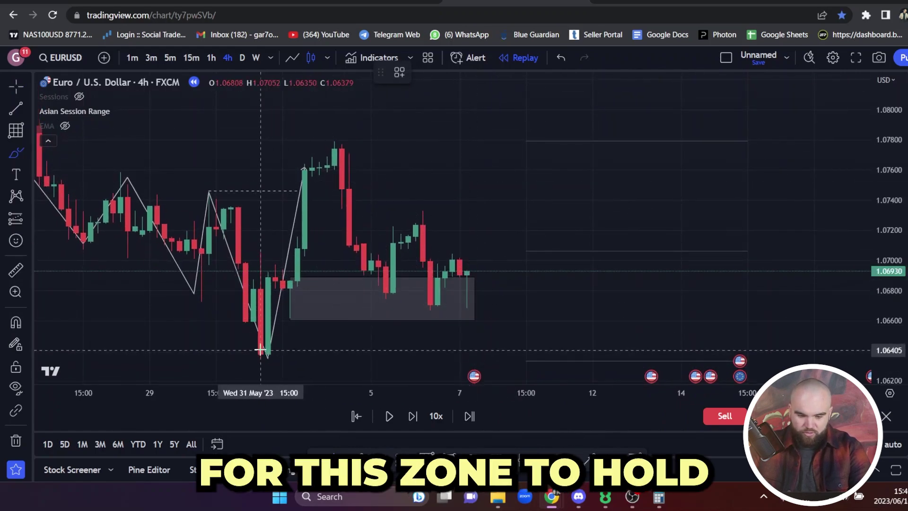
drag(260, 355, 479, 354)
key(ctrl+z)
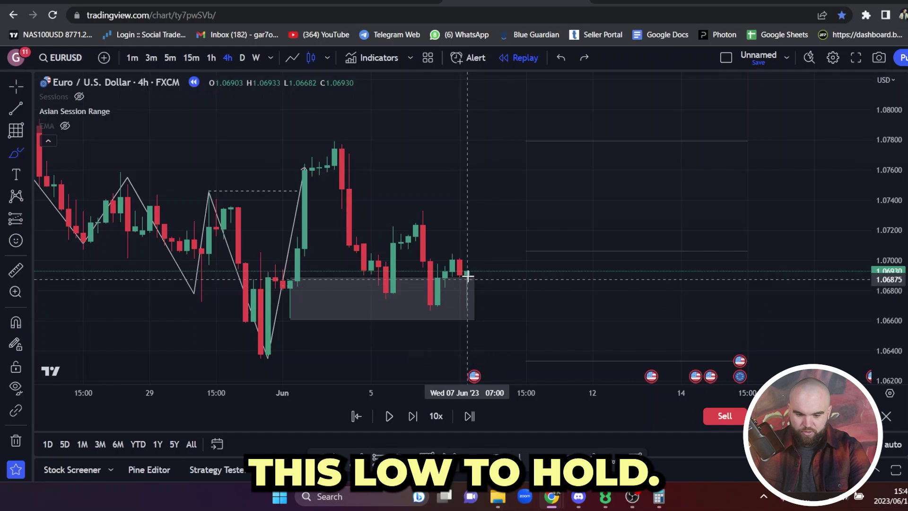
Sketch a projected rally from the order block to about 1.0800 with a line above the June high, and undo both.
mouse_move(468, 276)
mouse_down()
mouse_move(472, 303)
mouse_move(556, 111)
mouse_up()
drag(278, 138, 542, 123)
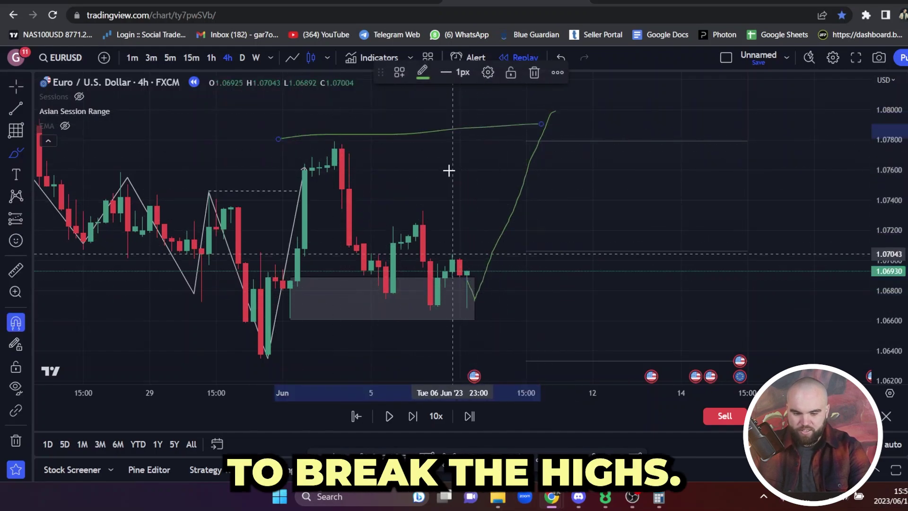
key(ctrl+z)
key(ctrl+z)
Brush target lines above the recent swing high near 1.0735 and the June high near 1.0780, and undo them.
drag(382, 213, 519, 207)
key(ctrl+z)
drag(308, 142, 541, 143)
key(ctrl+z)
drag(389, 210, 548, 205)
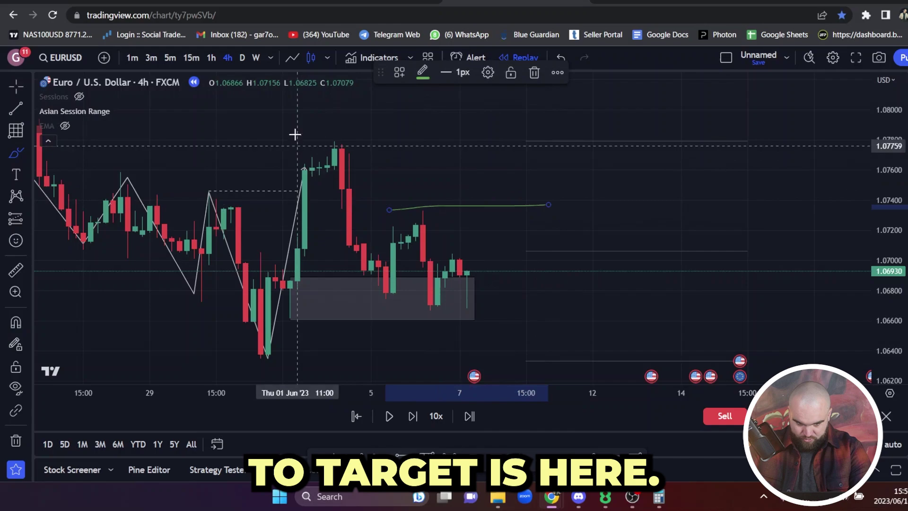
drag(294, 142, 501, 135)
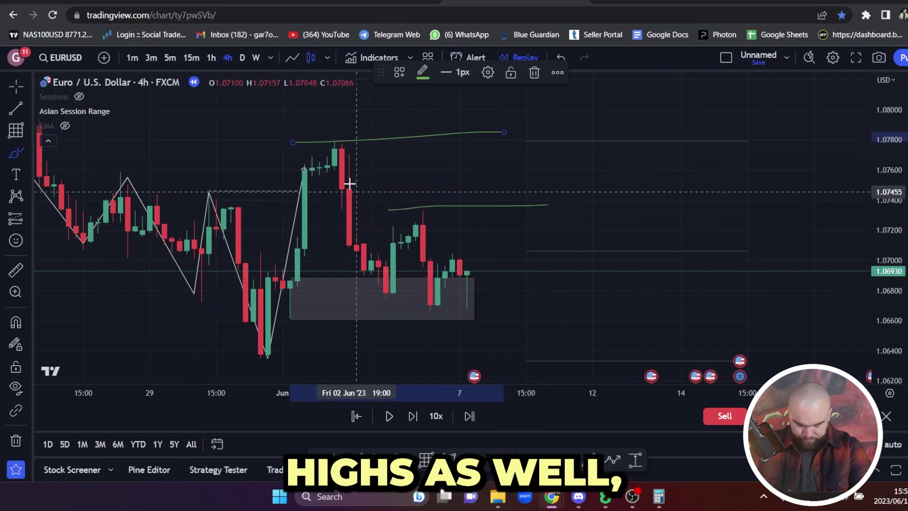
key(ctrl+z)
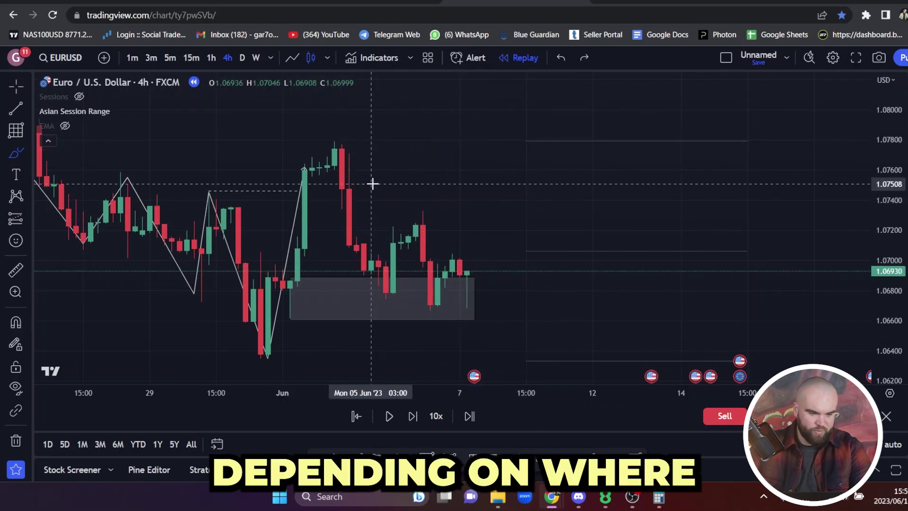
click(11, 90)
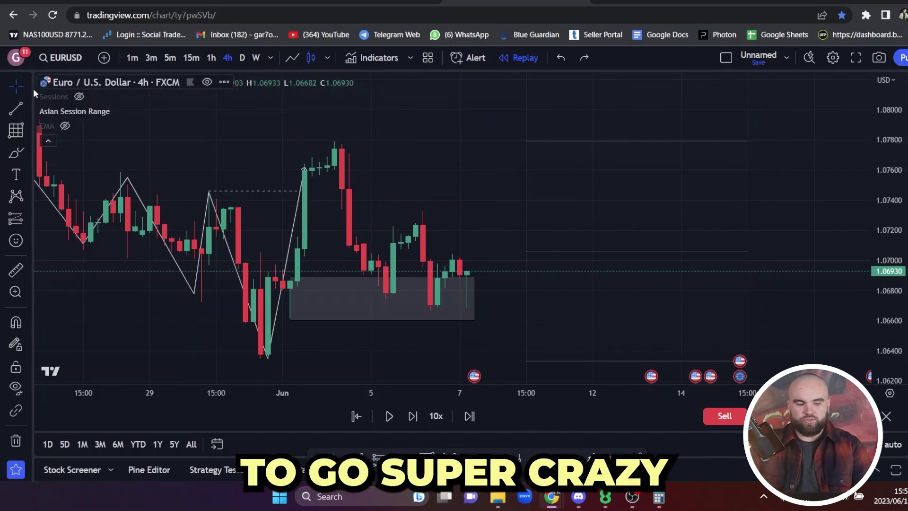
click(18, 89)
Sketch a bounce from inside the order block up to about 1.0790 and a line across the June high, and undo both.
click(430, 157)
drag(449, 181, 386, 191)
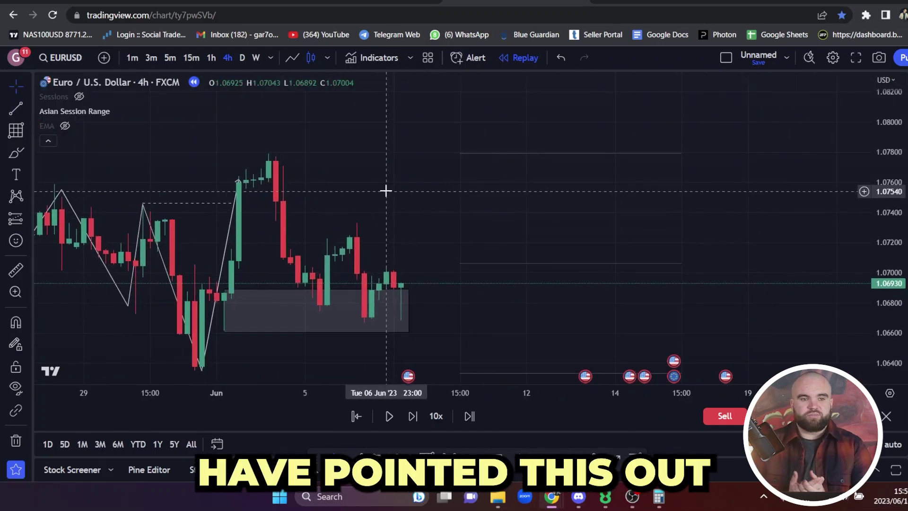
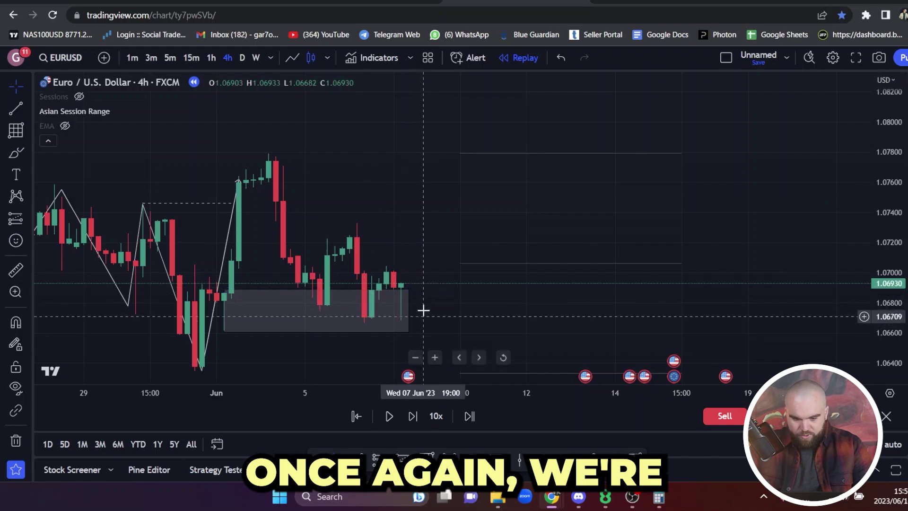
mouse_move(422, 310)
mouse_down()
mouse_move(428, 237)
mouse_move(457, 233)
mouse_move(428, 291)
mouse_move(473, 115)
mouse_up()
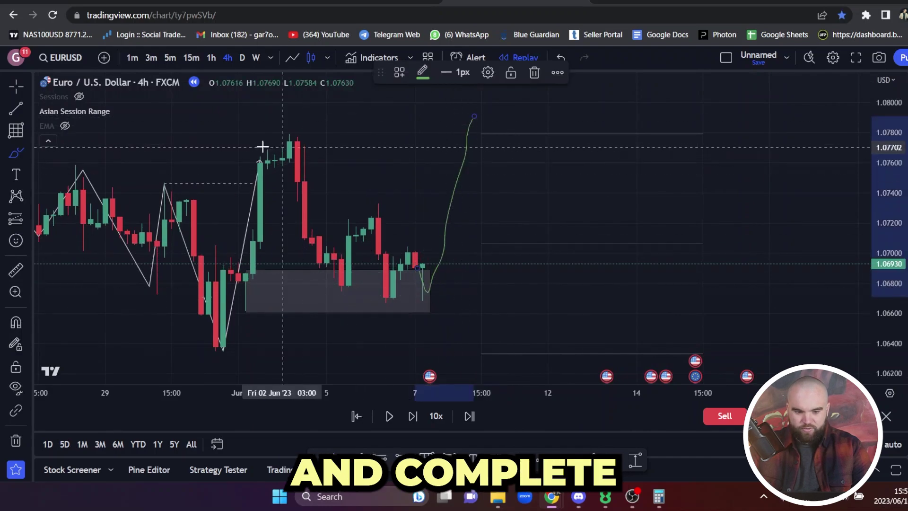
drag(209, 142, 488, 138)
key(ctrl+z)
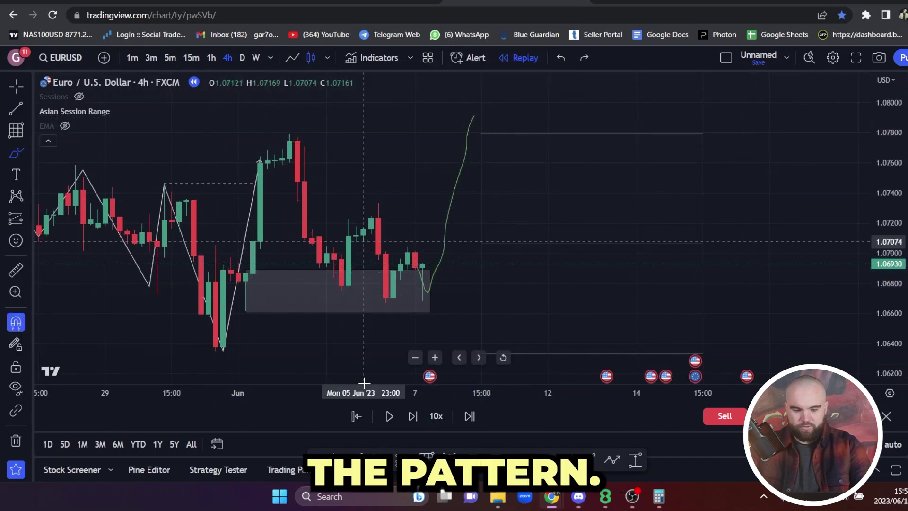
key(ctrl+z)
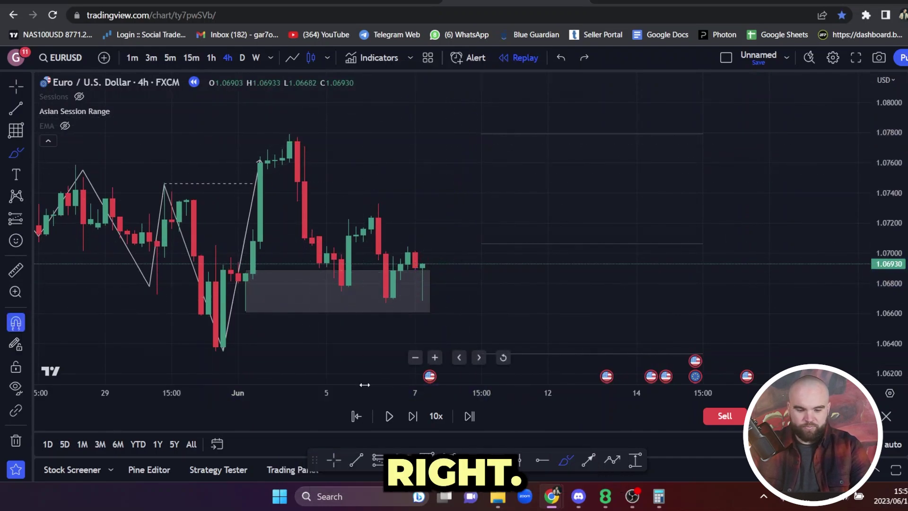
Switch the chart to the 1-minute timeframe and undo the stray brush mark.
click(133, 58)
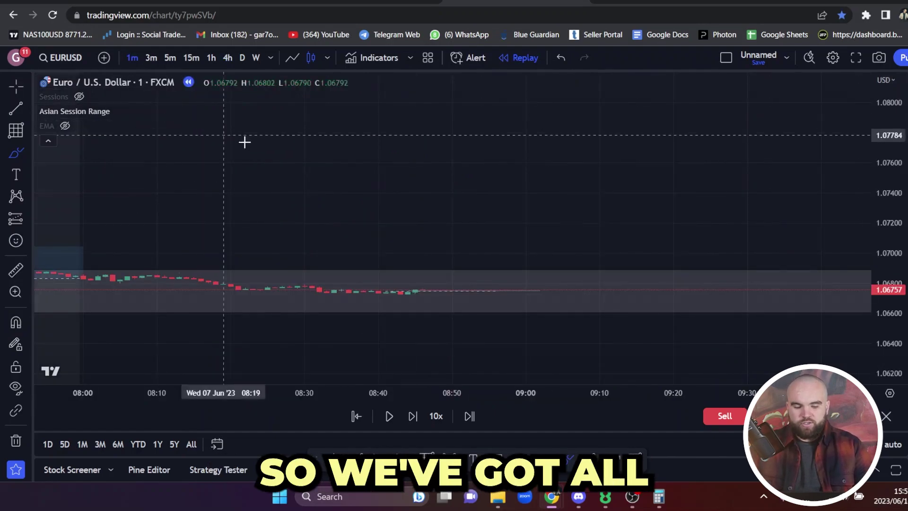
scroll(567, 225, down, 15)
drag(883, 313, 883, 132)
drag(836, 238, 693, 86)
key(ctrl+z)
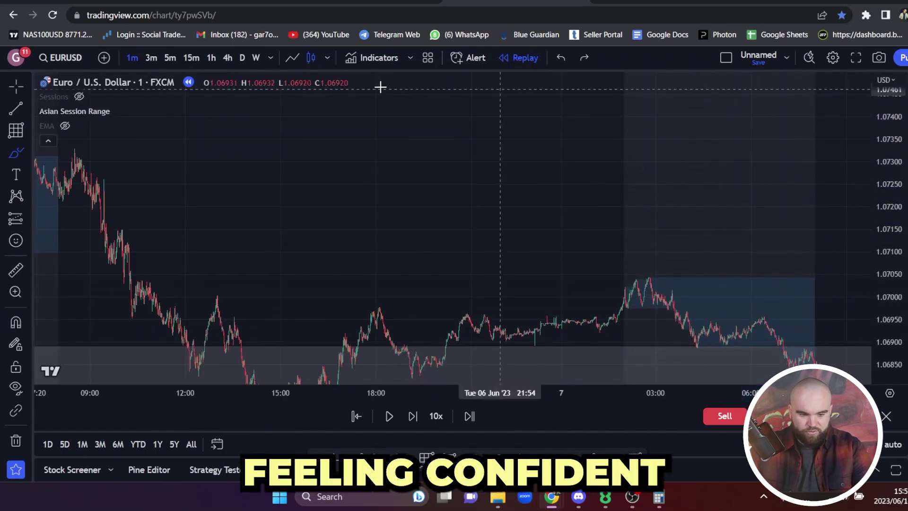
Examine the 7 June price action below the Asian session low between about 07:00 and 09:00.
drag(615, 227, 287, 92)
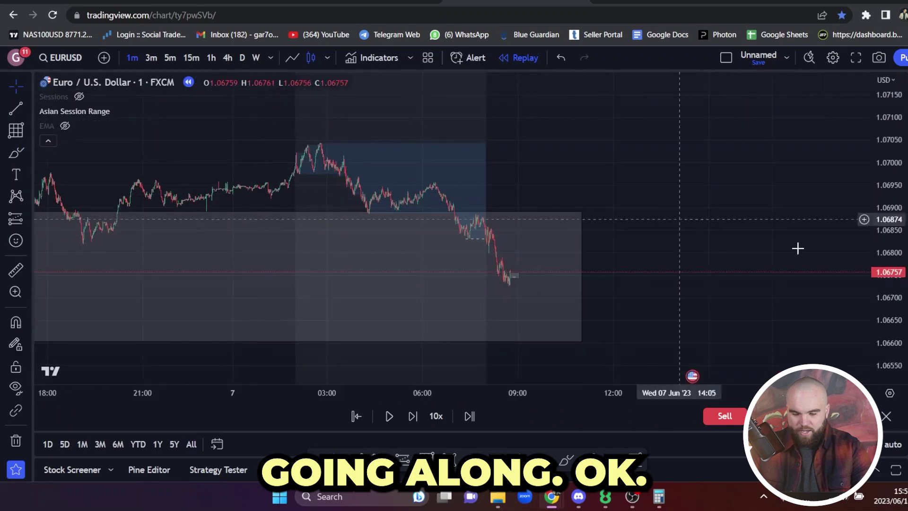
drag(884, 320, 884, 231)
scroll(630, 156, up, 3)
scroll(631, 156, up, 4)
drag(428, 231, 709, 212)
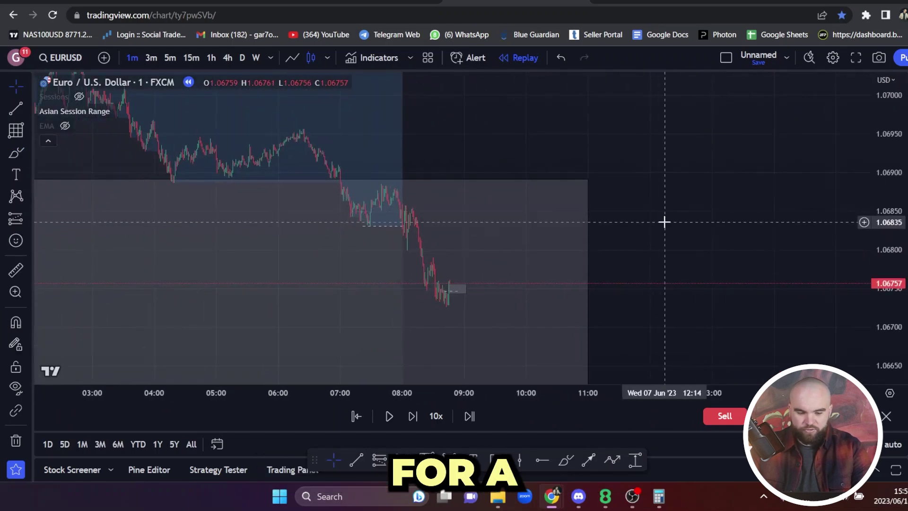
scroll(662, 223, up, 5)
drag(504, 230, 813, 159)
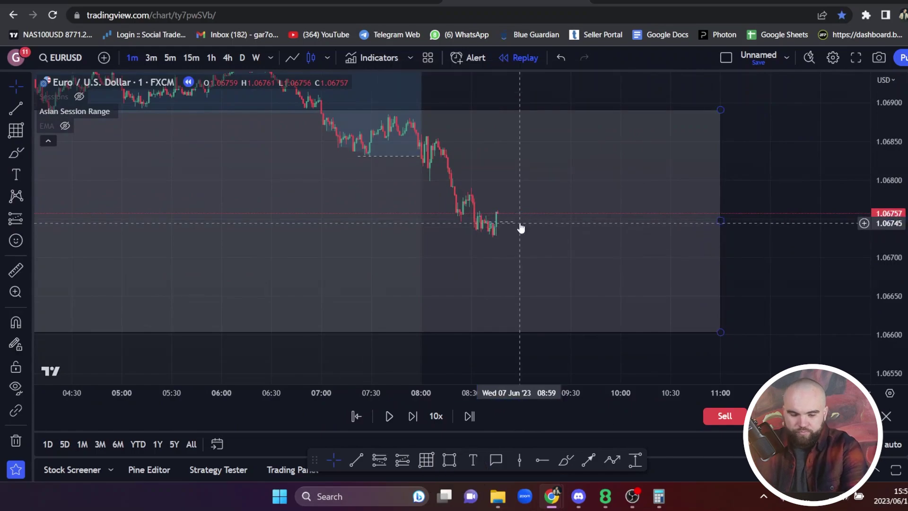
drag(516, 119, 659, 212)
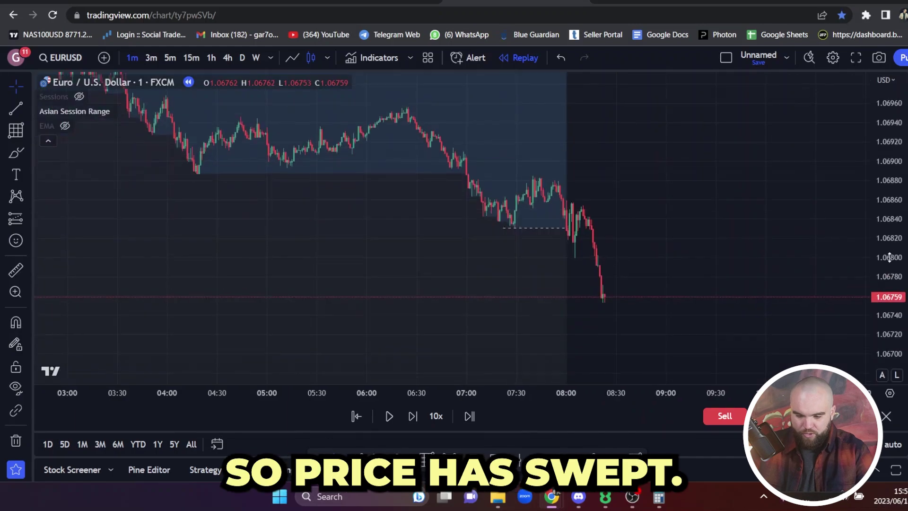
Advance the 1-minute replay to about 08:26 on 7 June, keeping the latest candles below the session low in view.
scroll(613, 215, up, 3)
drag(434, 130, 515, 185)
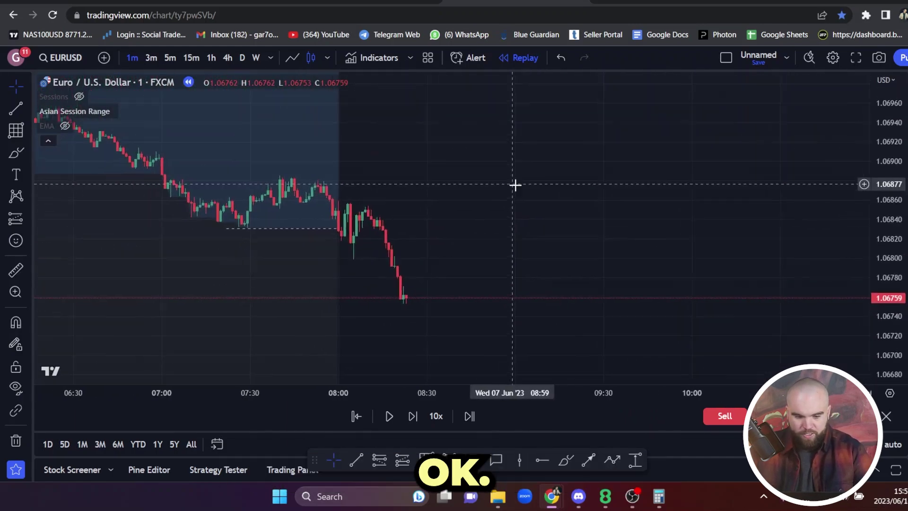
drag(416, 217, 417, 178)
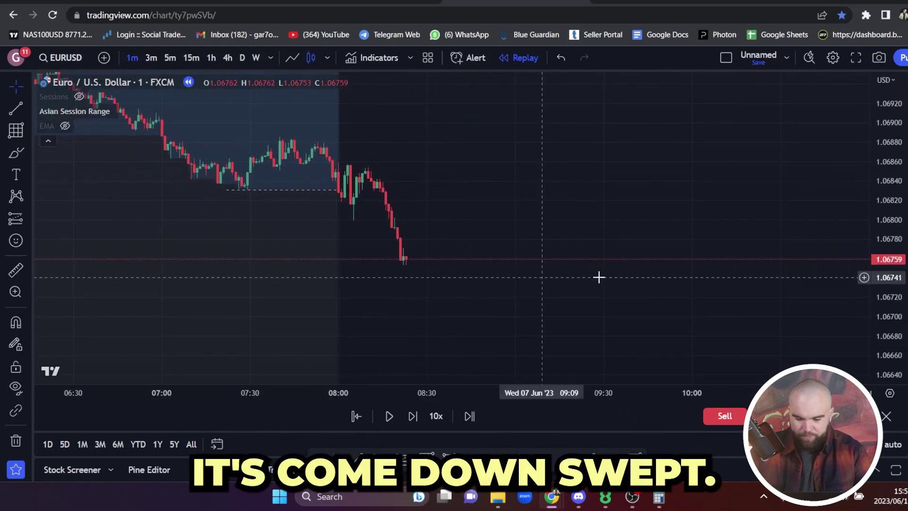
drag(890, 360, 890, 289)
drag(593, 183, 588, 145)
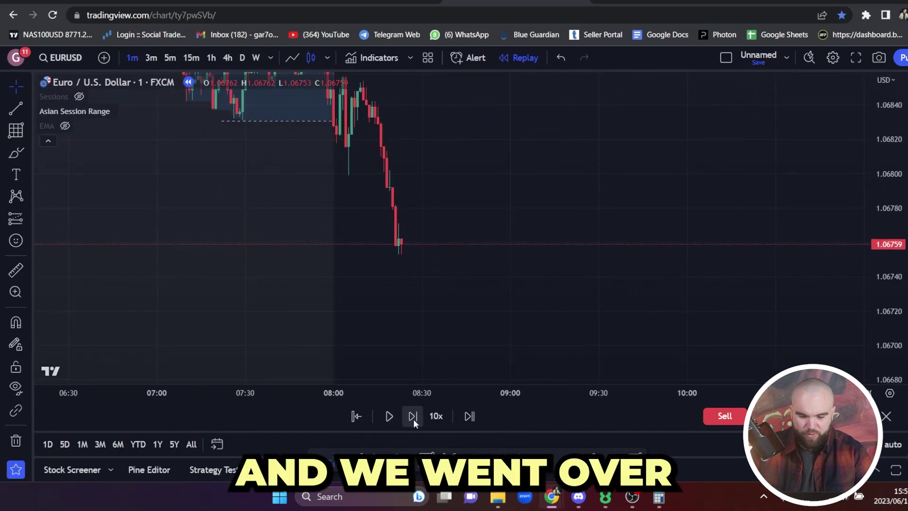
click(412, 418)
click(413, 418)
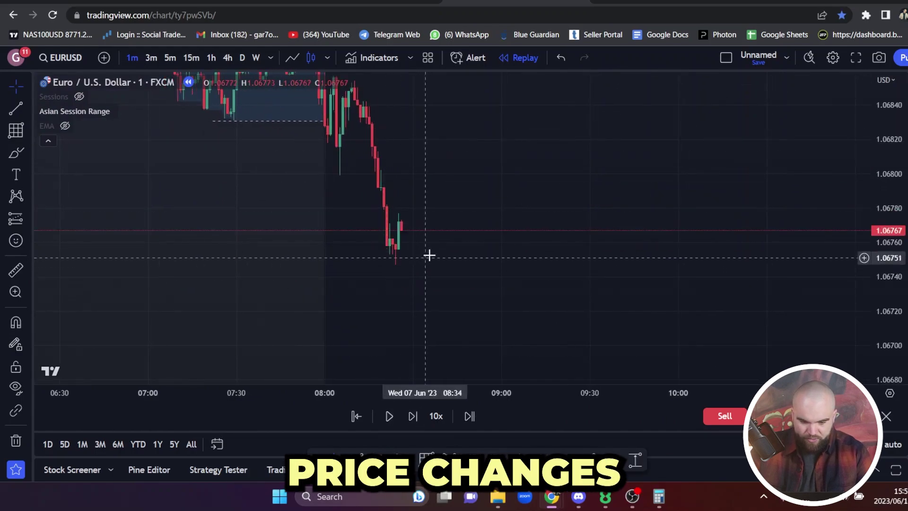
Compare the candle lows around 08:22 and 08:24, and advance the replay bar by bar to about 08:38.
drag(425, 255, 513, 230)
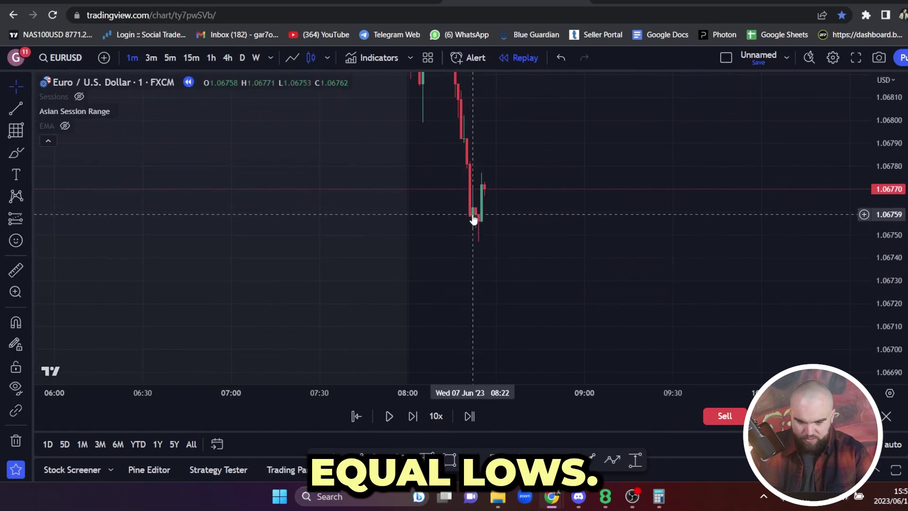
drag(586, 231, 625, 257)
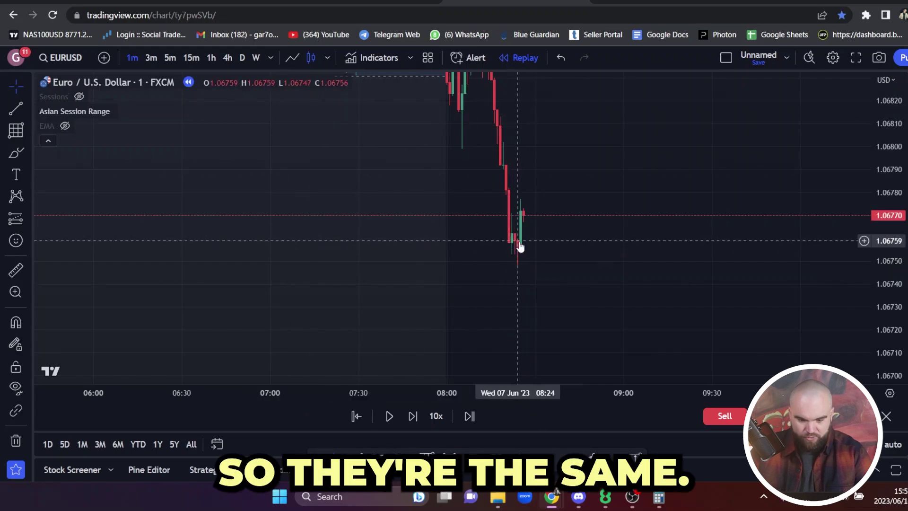
drag(541, 248, 519, 258)
click(413, 417)
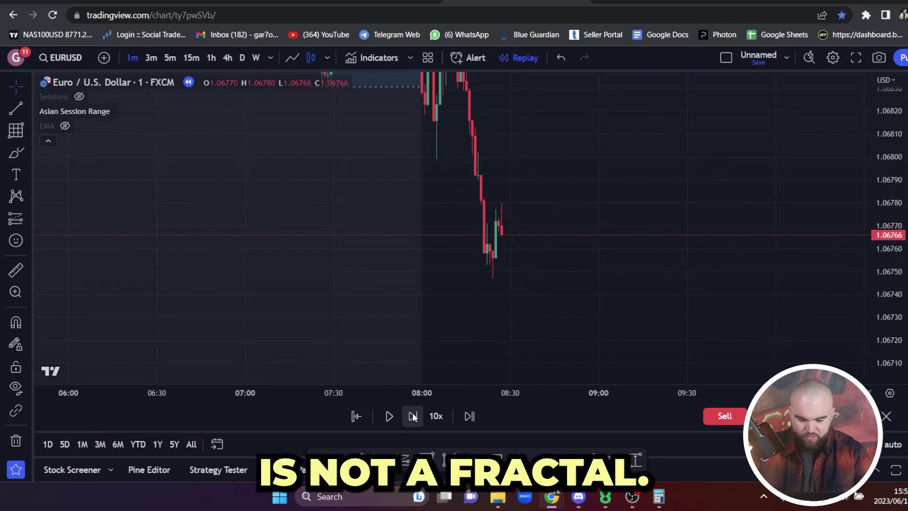
click(412, 416)
click(412, 417)
click(413, 416)
click(412, 416)
click(413, 416)
click(412, 416)
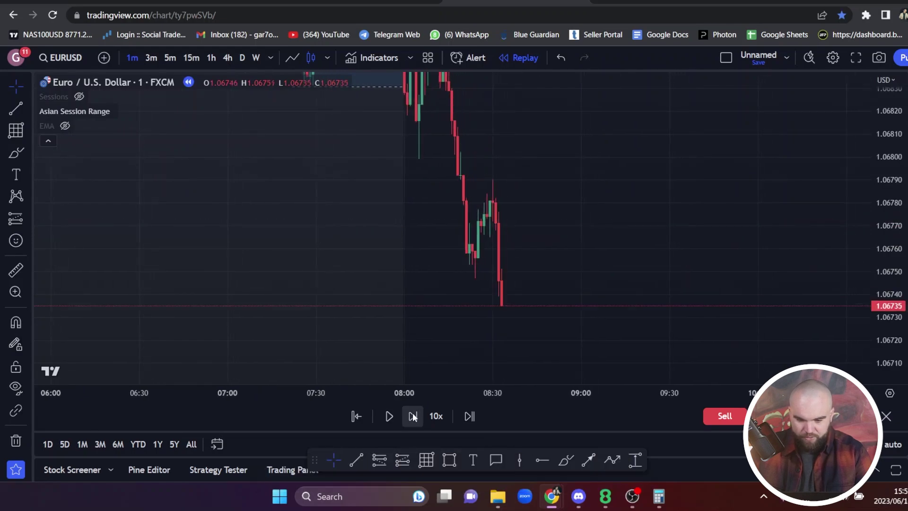
click(412, 417)
click(413, 416)
click(412, 416)
click(412, 416)
click(413, 416)
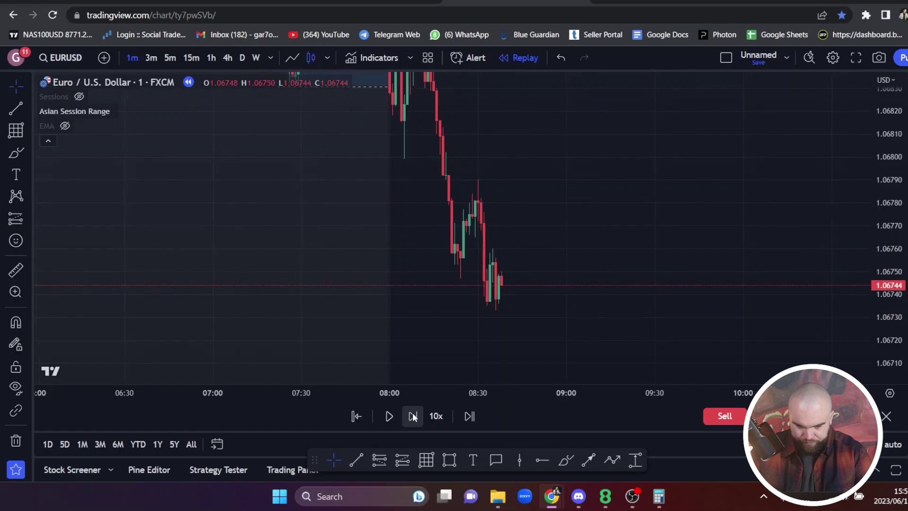
Advance the replay bar by bar from the latest lower high to about 08:43.
drag(498, 251, 487, 243)
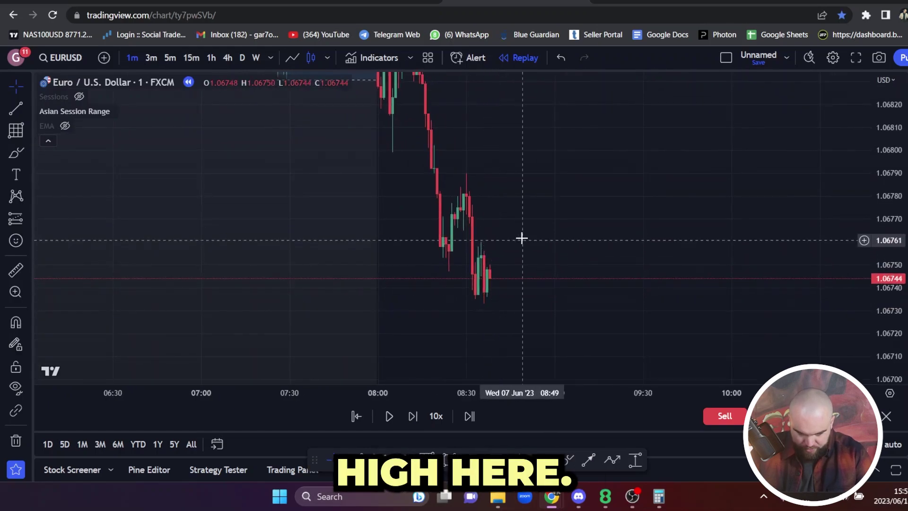
drag(517, 296, 507, 278)
click(413, 416)
click(413, 416)
click(413, 416)
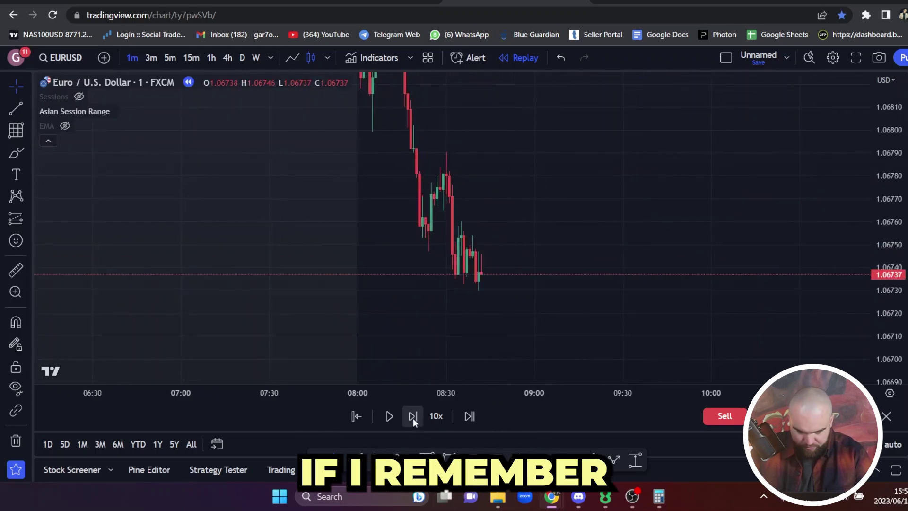
click(413, 416)
Mark the latest fractal high near 1.06754 with a short dashed horizontal line and advance the replay to about 08:46.
drag(547, 218, 545, 186)
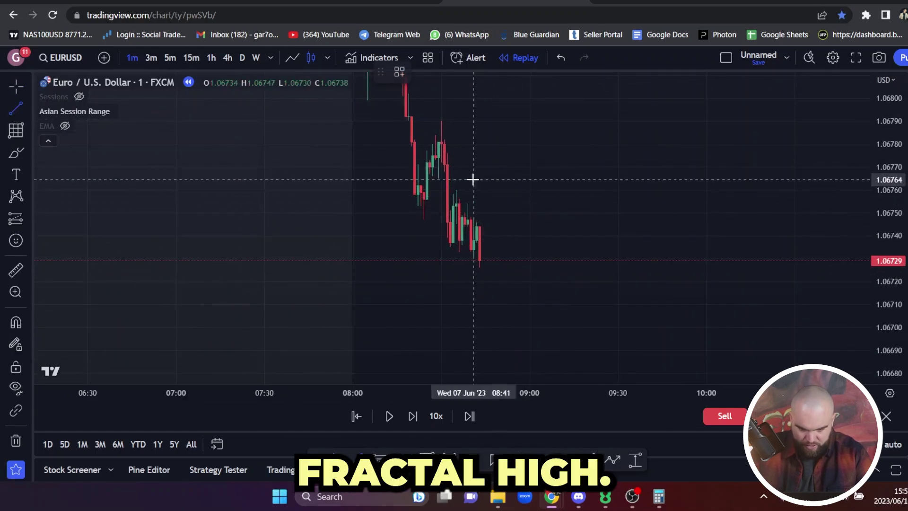
click(525, 205)
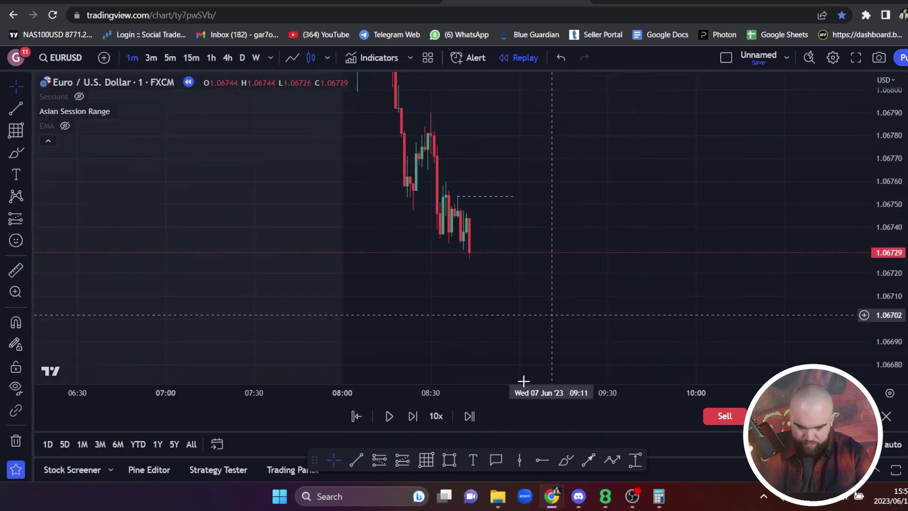
click(411, 417)
click(412, 417)
click(411, 417)
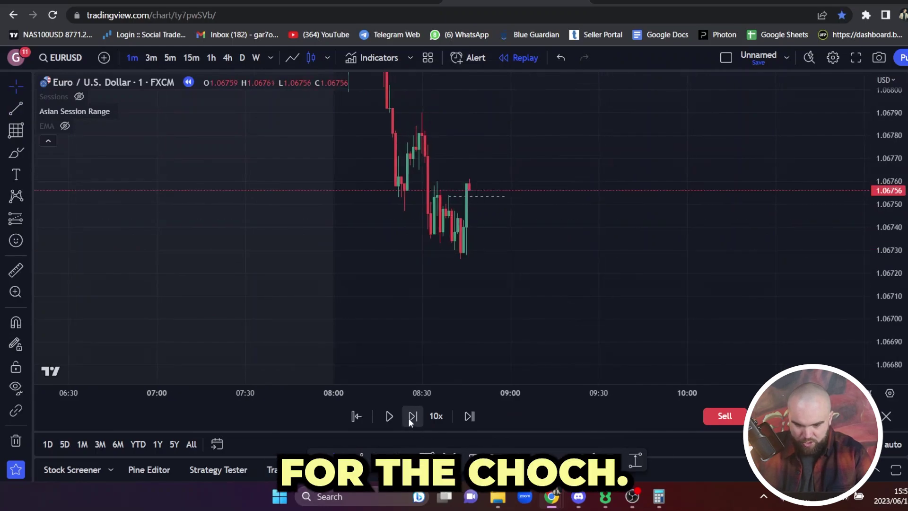
Draw a rectangle over the bullish candle's fair value gap from about 1.06743 to 1.06756, extending to about 09:24.
drag(543, 229, 499, 249)
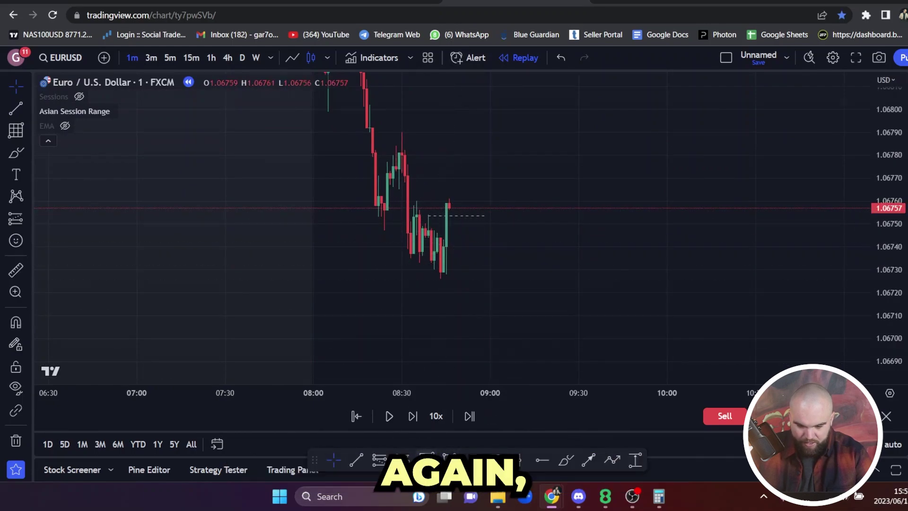
click(450, 456)
drag(444, 241, 558, 211)
click(543, 147)
drag(543, 147, 502, 208)
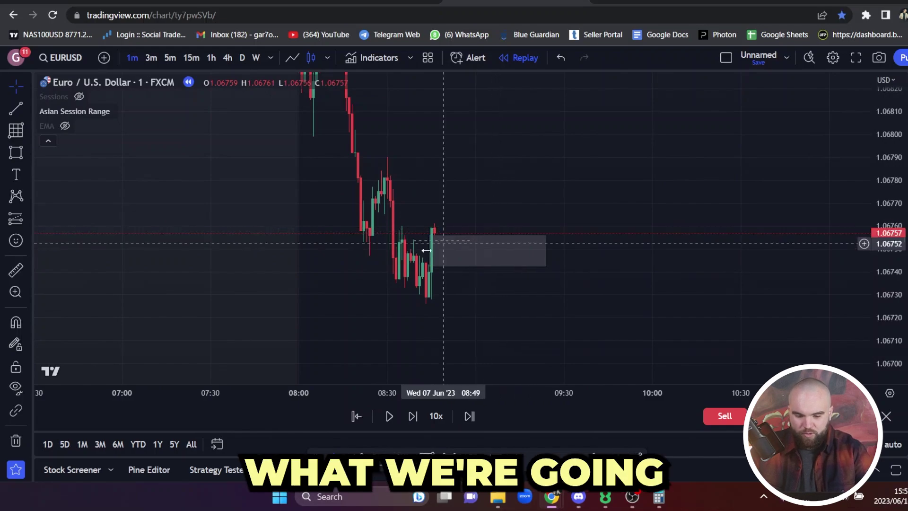
drag(515, 191, 523, 204)
click(439, 265)
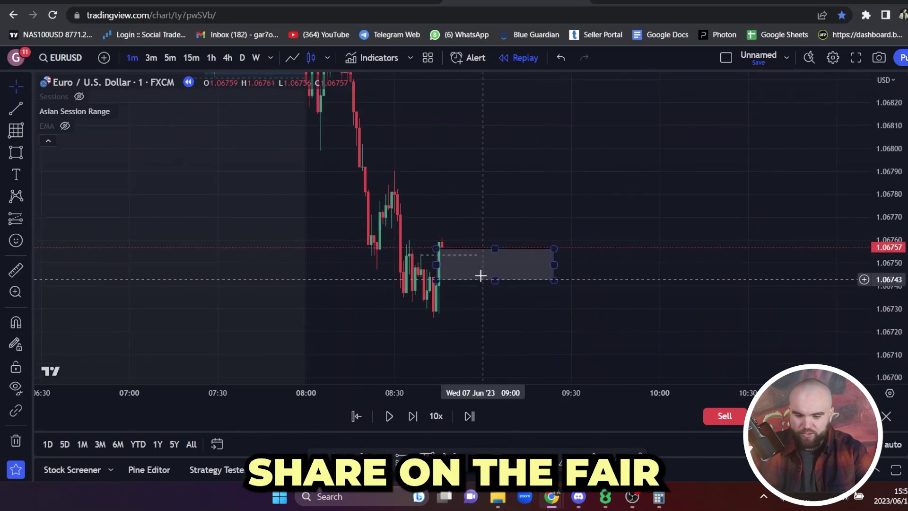
drag(539, 198, 491, 182)
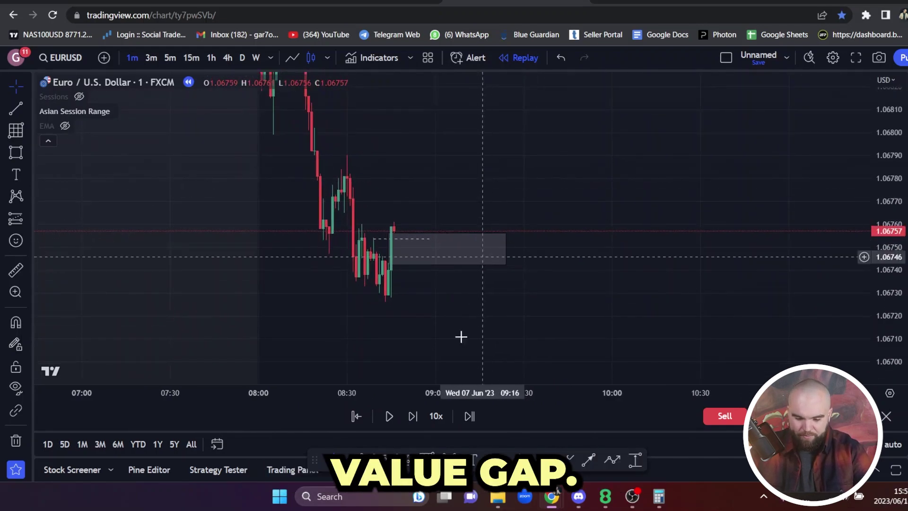
click(426, 458)
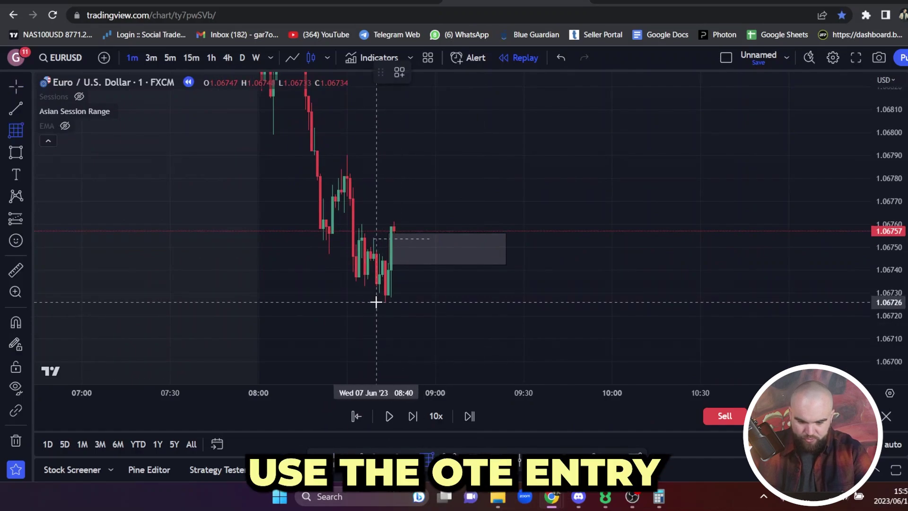
click(376, 302)
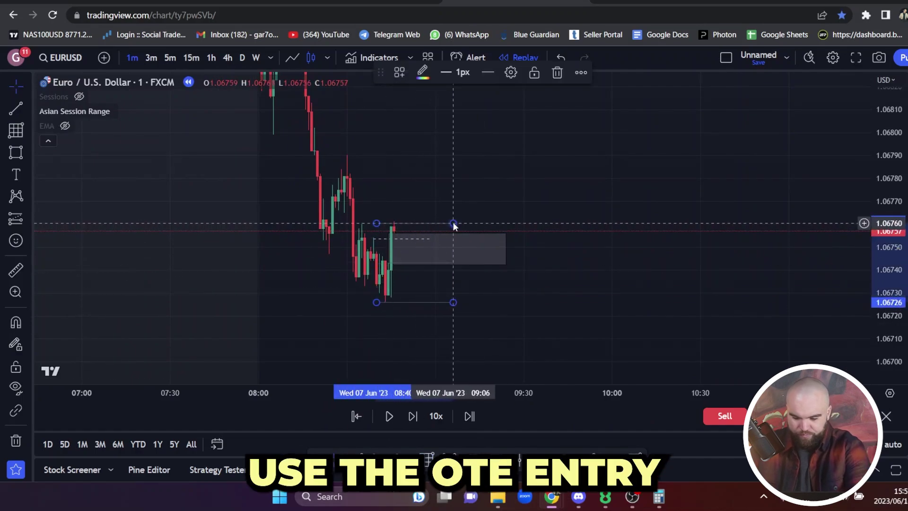
key(Escape)
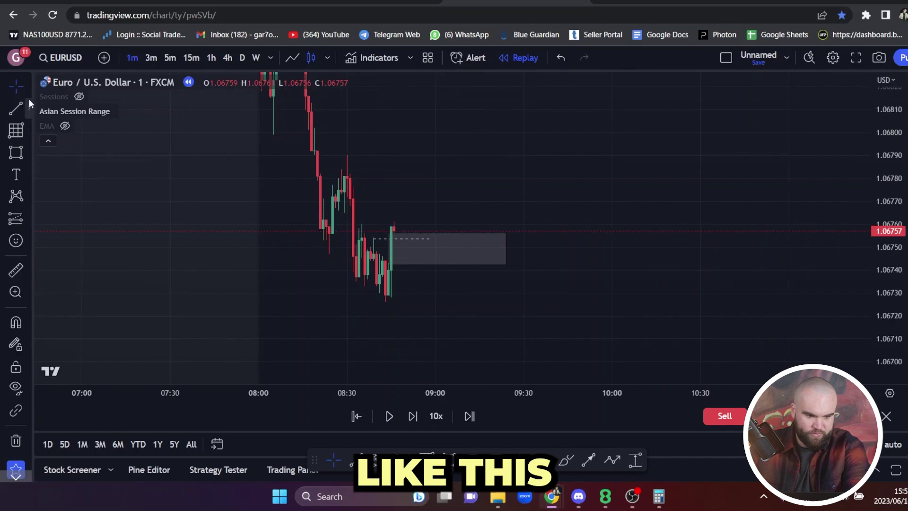
Draw a Fibonacci retracement from the 1.06726 swing low to the 1.06760 high for the OTE entry, and delete it.
click(29, 130)
click(94, 65)
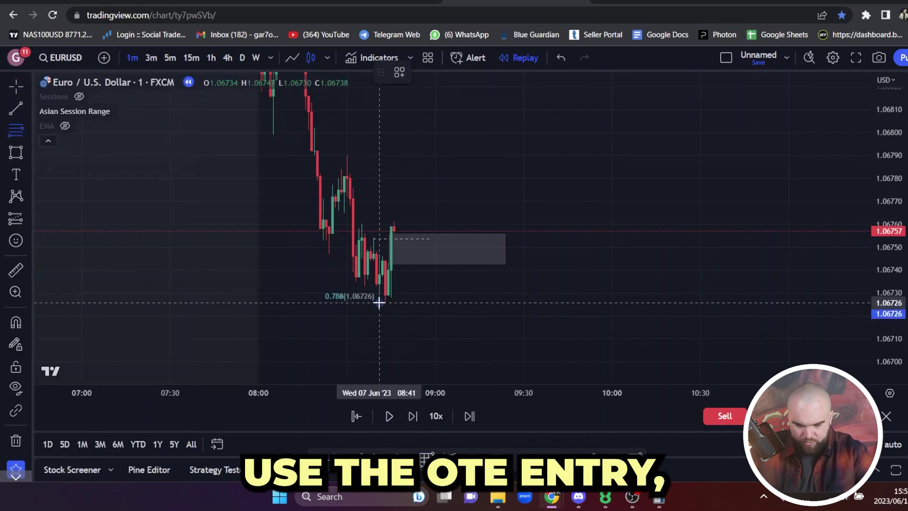
click(379, 302)
click(497, 223)
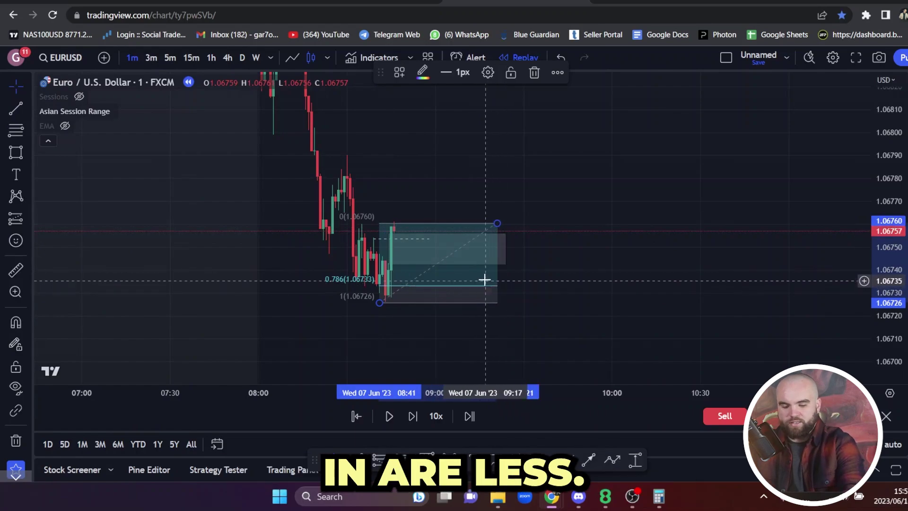
key(Delete)
Place a long position with its entry at 1.06756, the top of the fair value gap, and its stop at 1.06726.
click(402, 461)
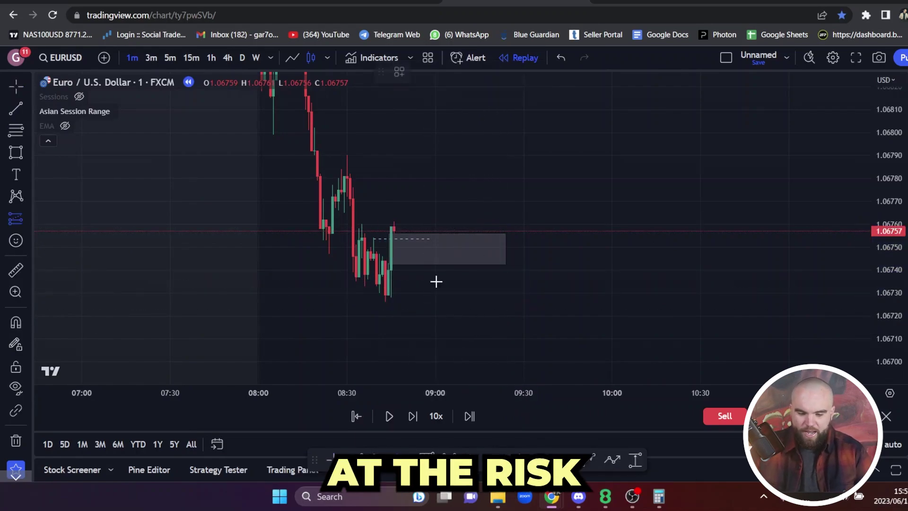
click(418, 230)
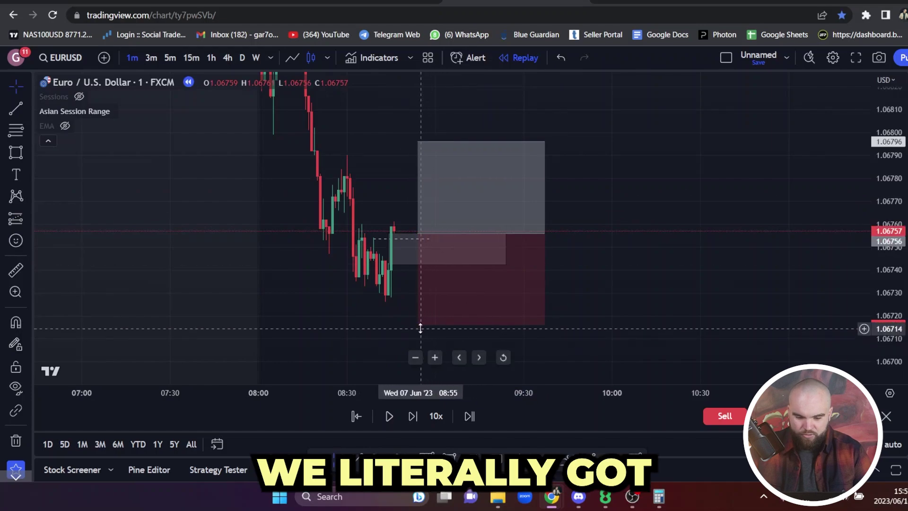
drag(428, 318, 442, 304)
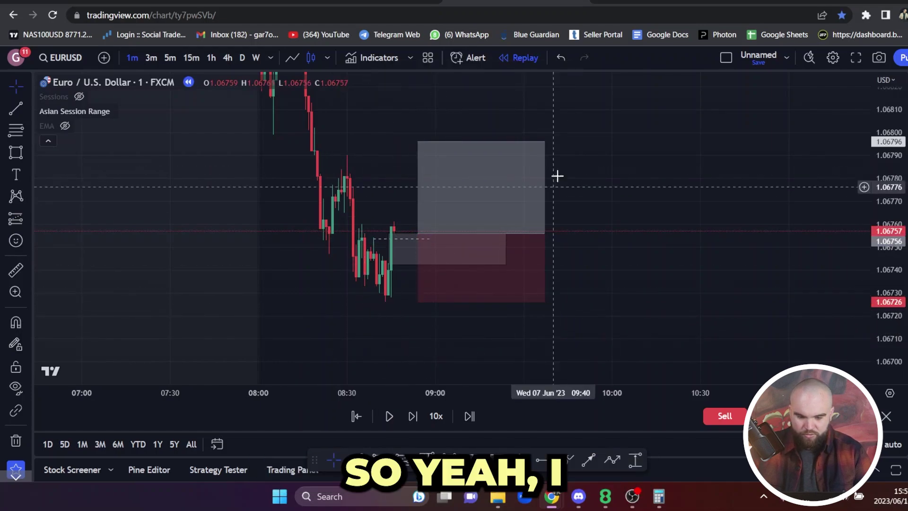
Draw another Fibonacci retracement from the swing low near 1.06726 up to about 1.06795, and delete it.
drag(365, 159, 405, 222)
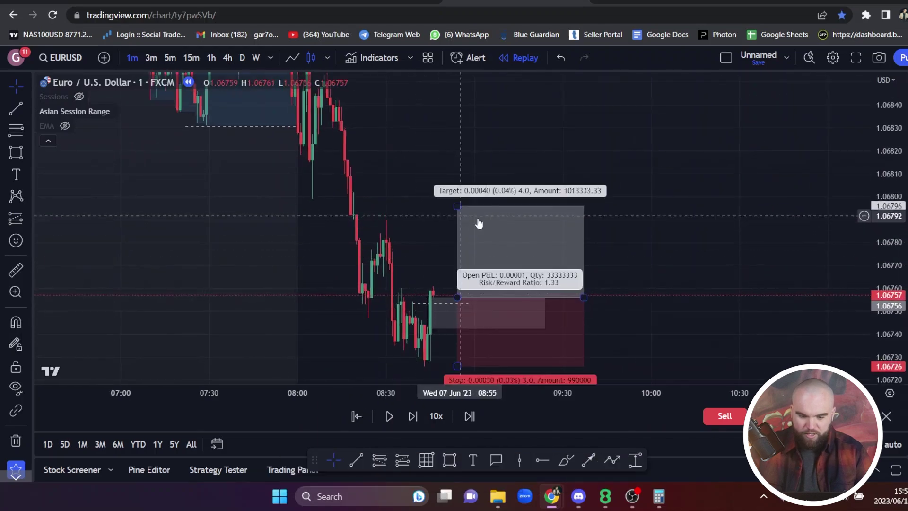
scroll(515, 213, down, 1)
drag(577, 157, 484, 162)
drag(616, 220, 615, 146)
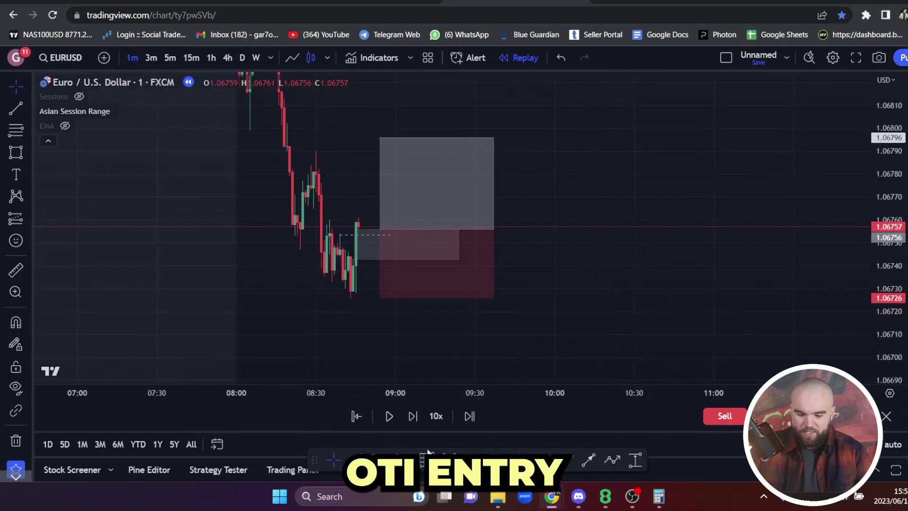
key(alt+f)
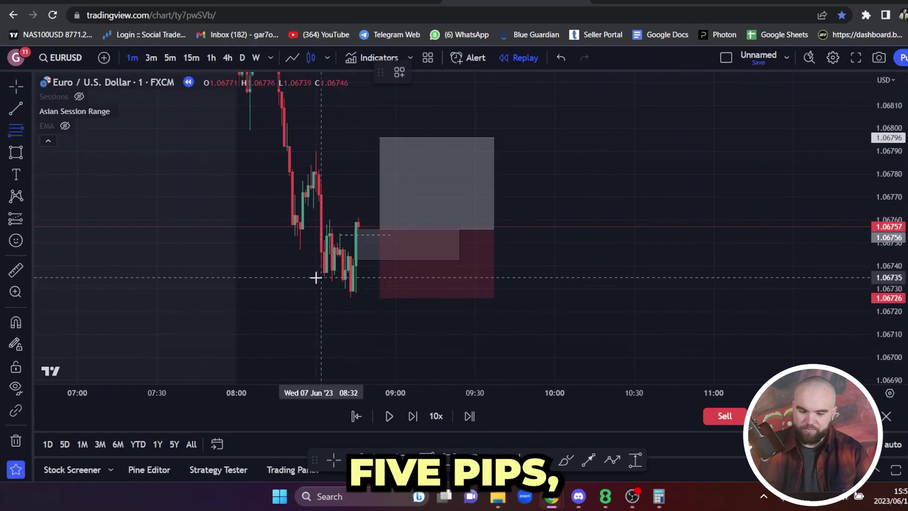
click(350, 301)
click(695, 142)
key(Delete)
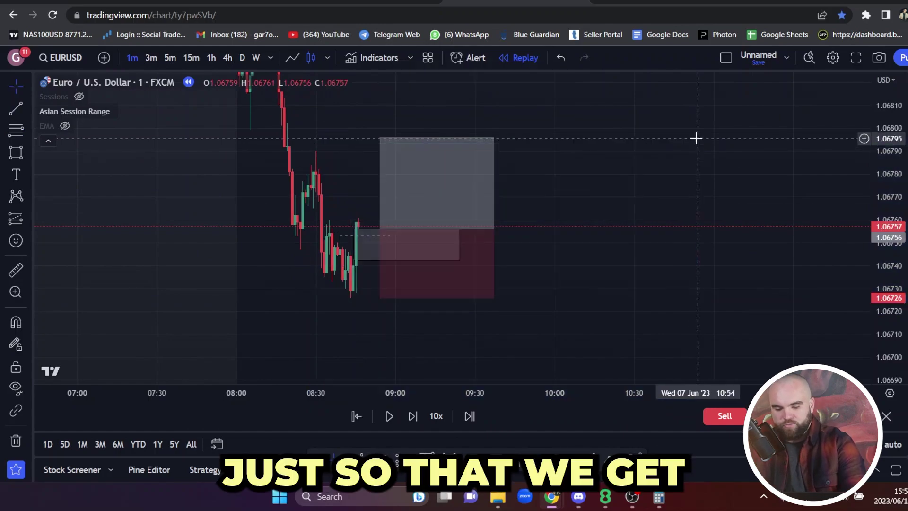
Extend the long position's target up to the Asian session high at 1.07044.
drag(450, 131, 474, 166)
scroll(527, 188, down, 5)
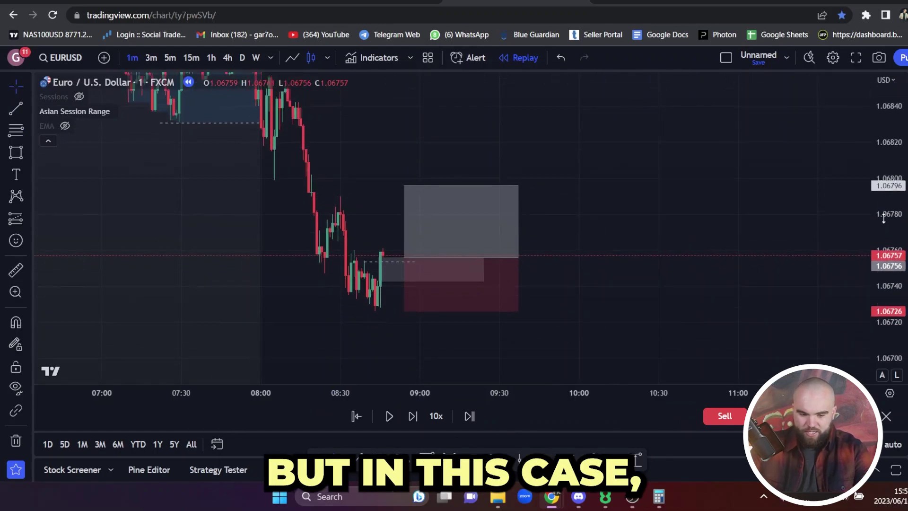
drag(701, 154, 478, 263)
drag(882, 130, 905, 321)
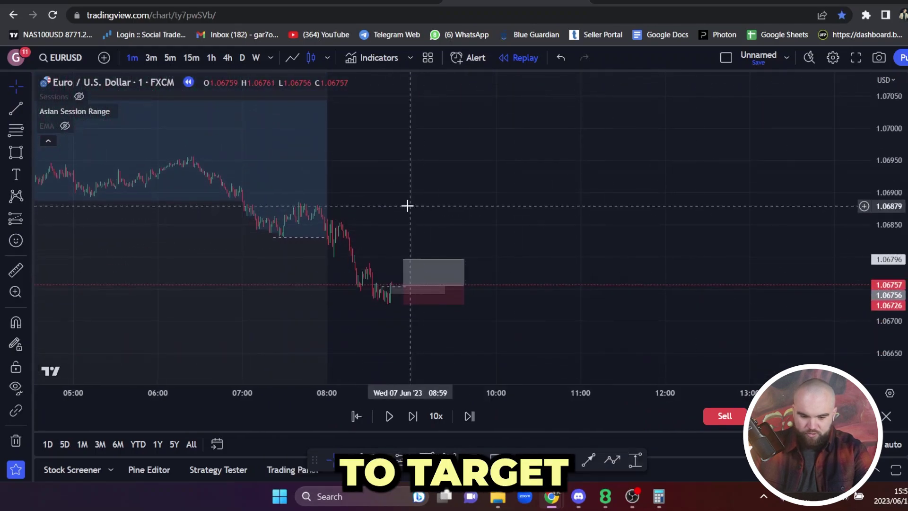
drag(438, 258, 438, 102)
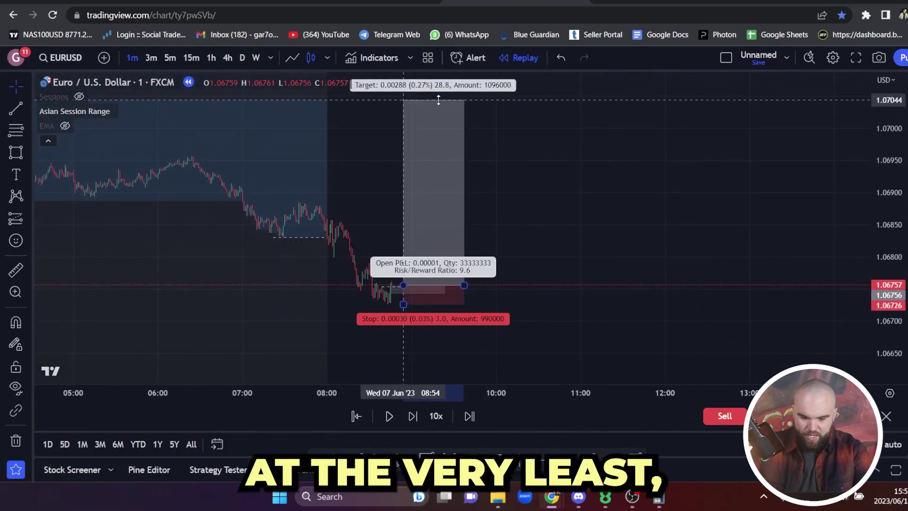
click(551, 152)
scroll(691, 243, down, 3)
drag(550, 133, 539, 163)
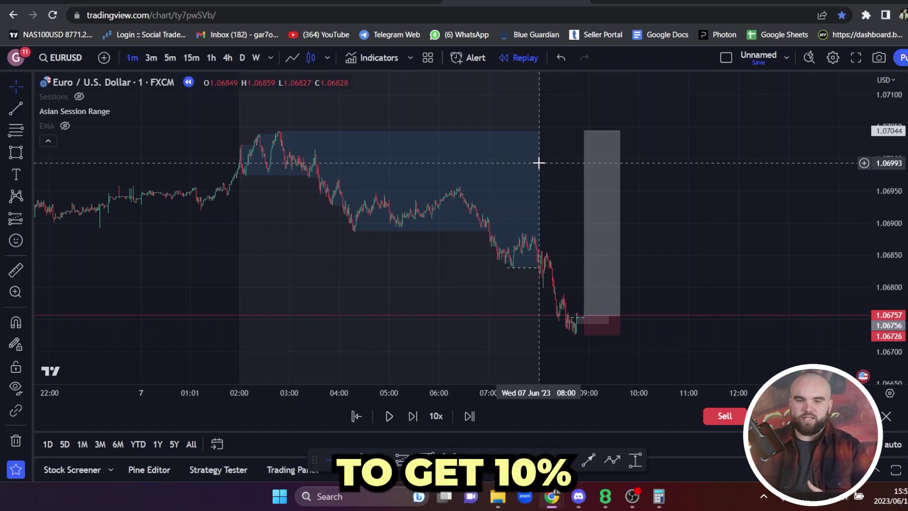
drag(665, 214, 656, 166)
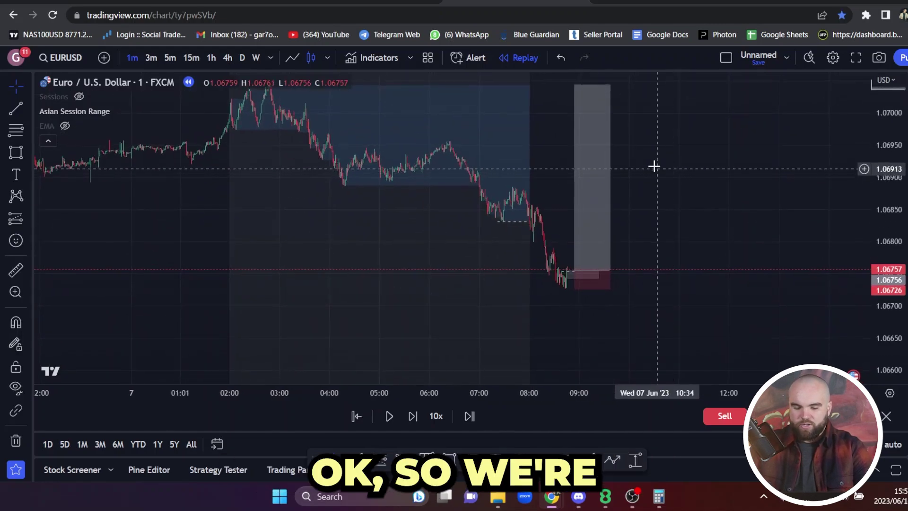
Raise the long position's target to about 1.07056 for a risk/reward ratio of 10.
drag(629, 124, 622, 142)
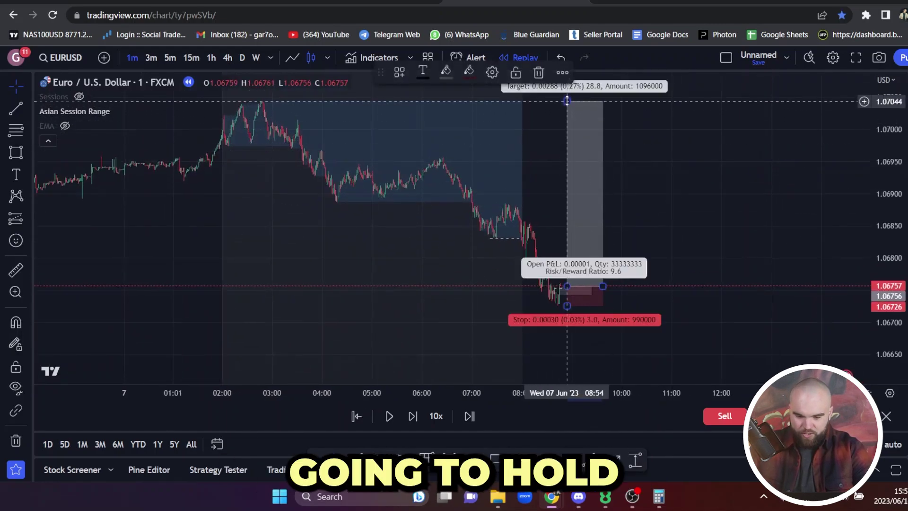
drag(567, 101, 567, 95)
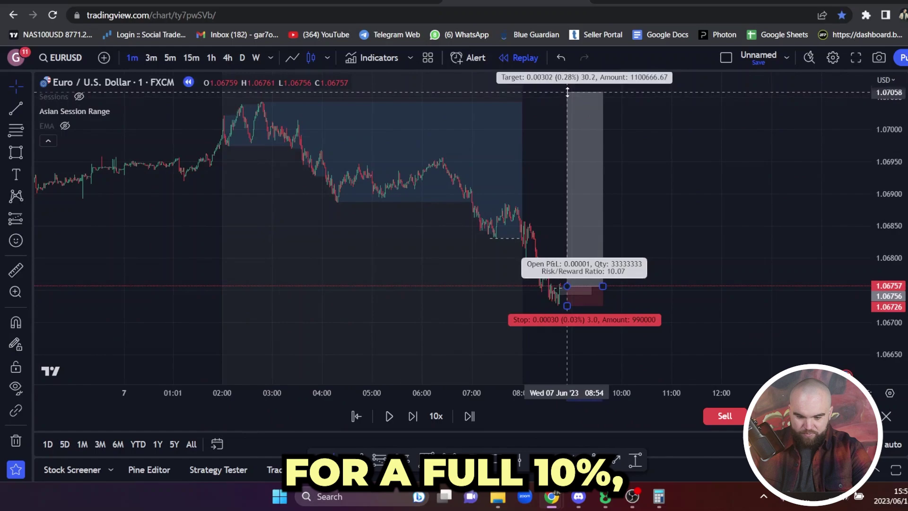
click(654, 169)
Advance the replay by three candles to follow price around the long entry at 1.06756.
drag(894, 276, 893, 218)
scroll(755, 208, up, 3)
drag(689, 287, 653, 188)
scroll(652, 189, up, 1)
drag(485, 110, 632, 163)
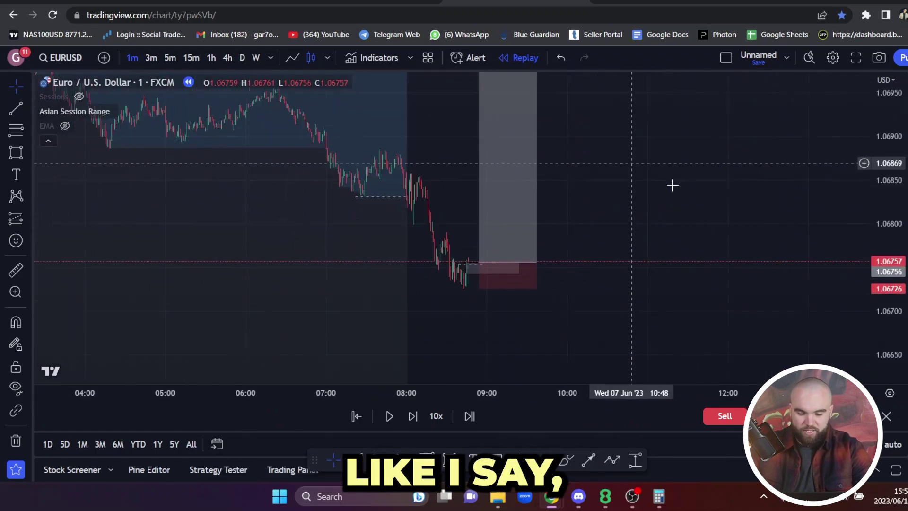
drag(888, 338, 888, 184)
scroll(447, 249, up, 4)
drag(443, 249, 545, 190)
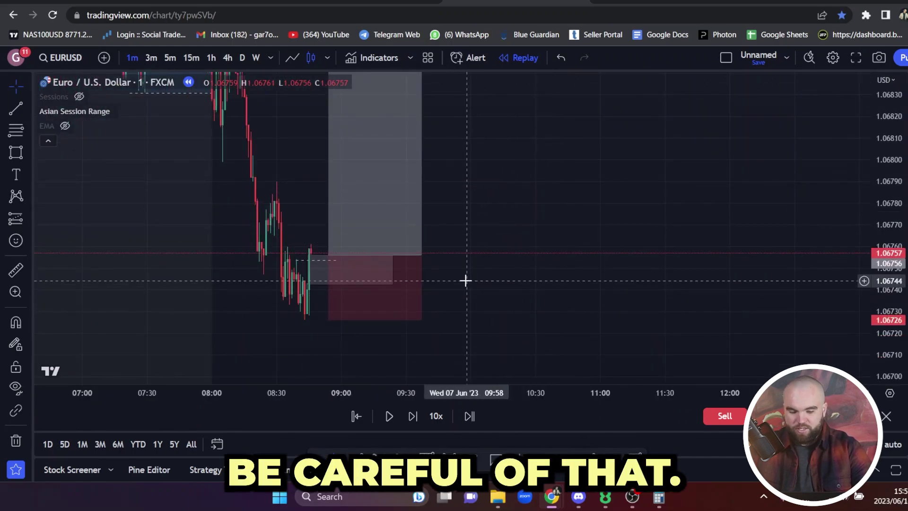
drag(539, 152, 527, 175)
drag(456, 229, 725, 114)
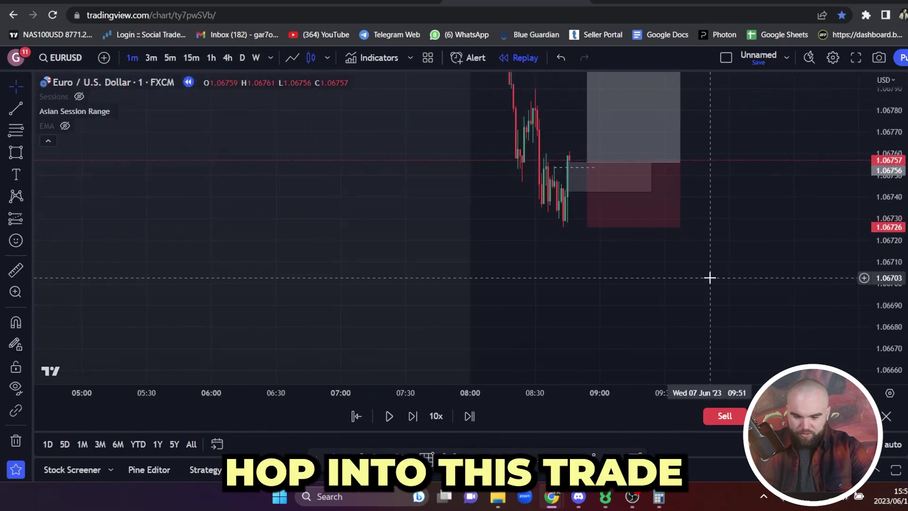
drag(709, 278, 610, 336)
click(411, 422)
click(411, 422)
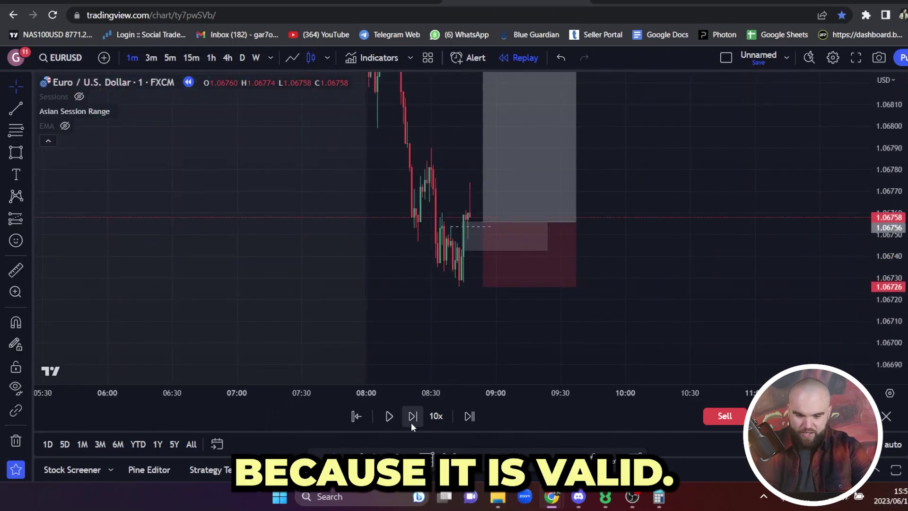
click(411, 422)
Switch to the 4-hour chart and draw a rectangle over the 1 June order block from 1.06862 to 1.06615, ending at 7 June 15:00.
drag(888, 104, 888, 382)
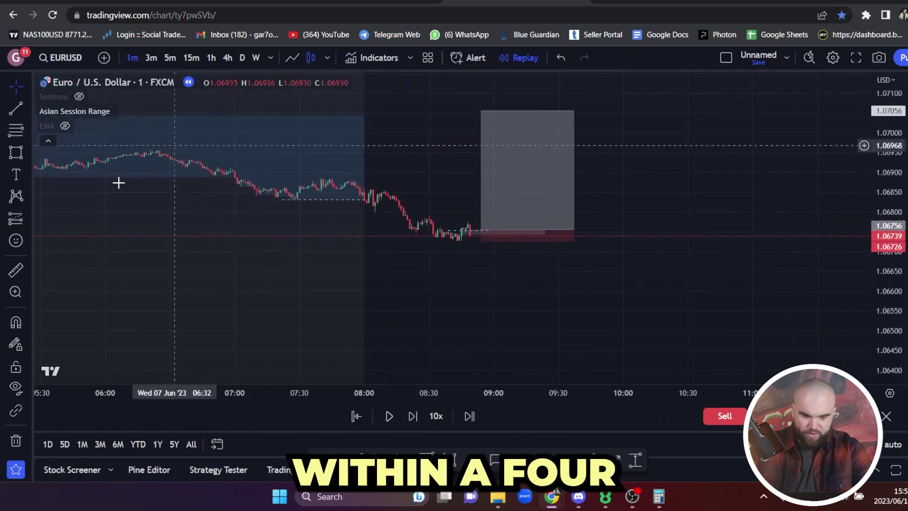
drag(563, 304, 631, 279)
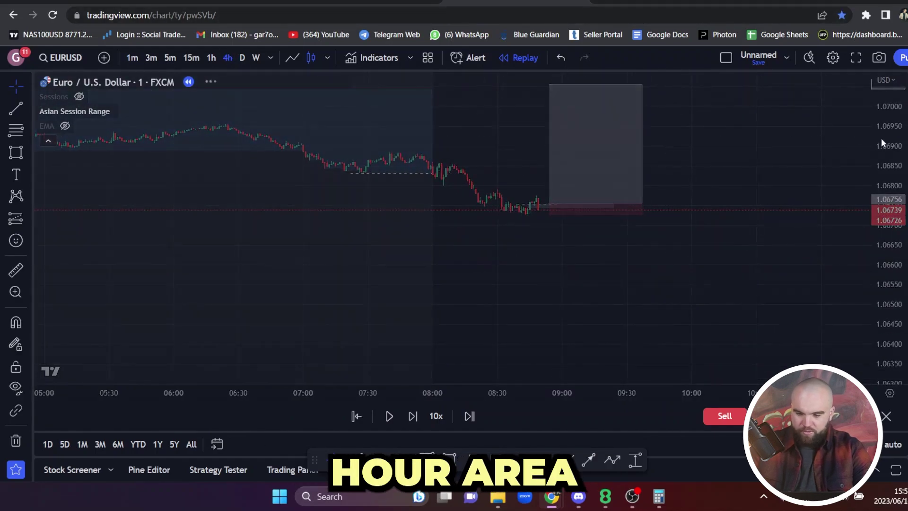
click(227, 57)
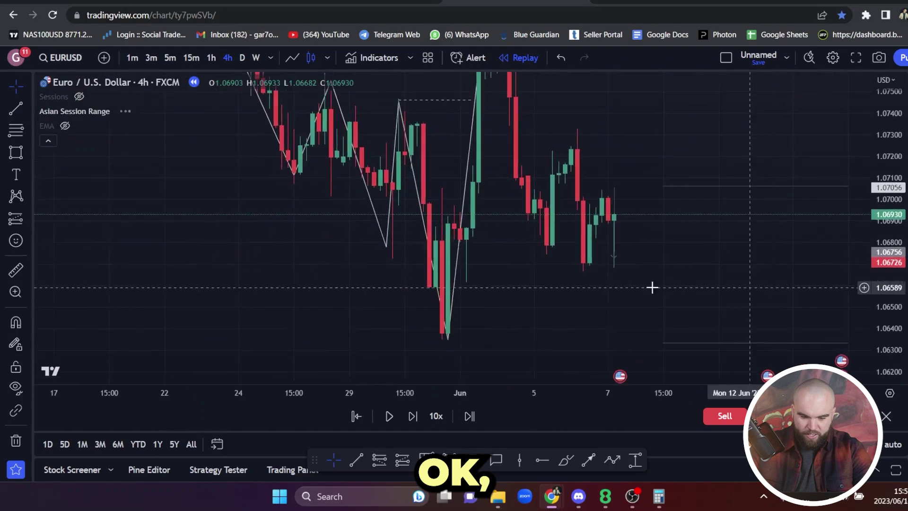
click(17, 158)
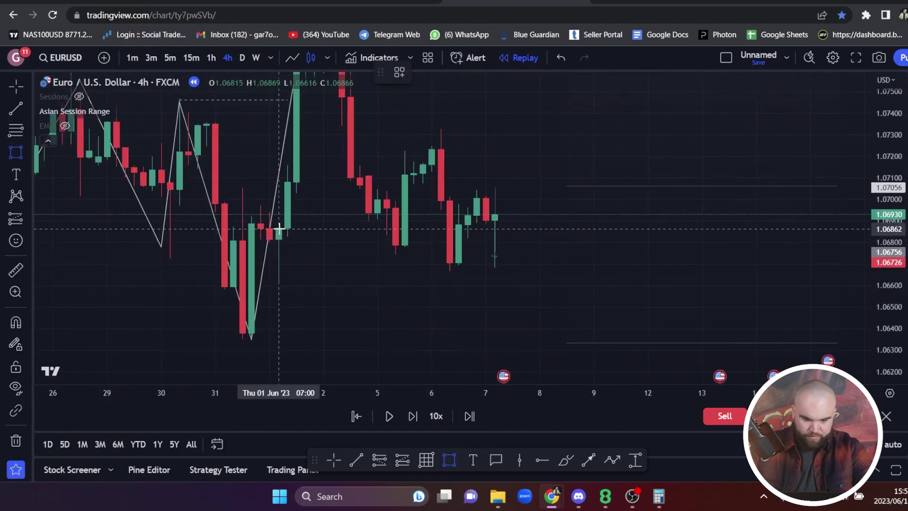
mouse_move(279, 229)
mouse_down()
mouse_move(477, 284)
mouse_move(512, 283)
mouse_up()
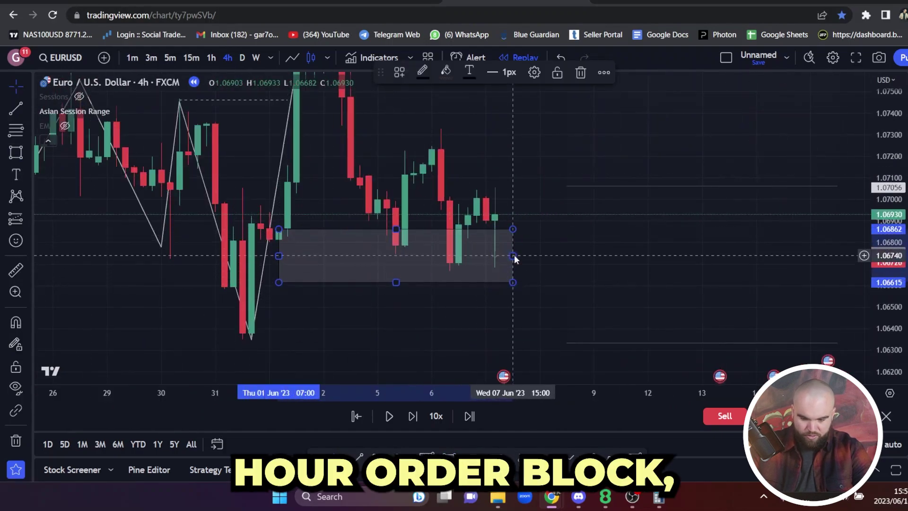
Set the order block rectangle's background opacity to 10%.
double_click(513, 255)
click(411, 192)
click(377, 193)
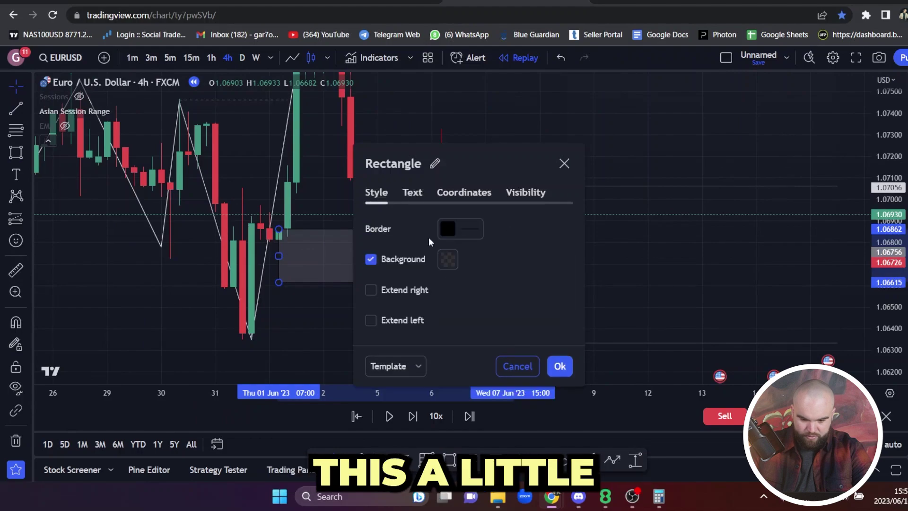
click(447, 259)
drag(469, 447, 457, 446)
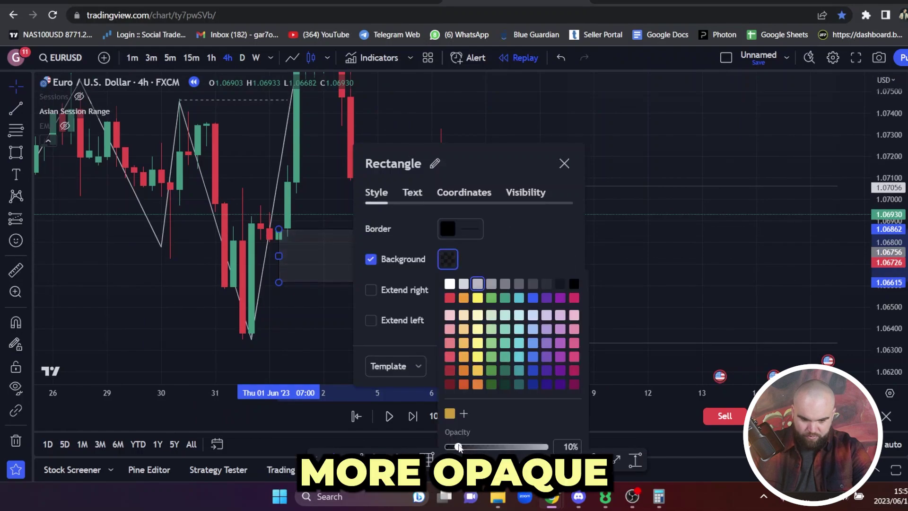
click(528, 265)
click(559, 365)
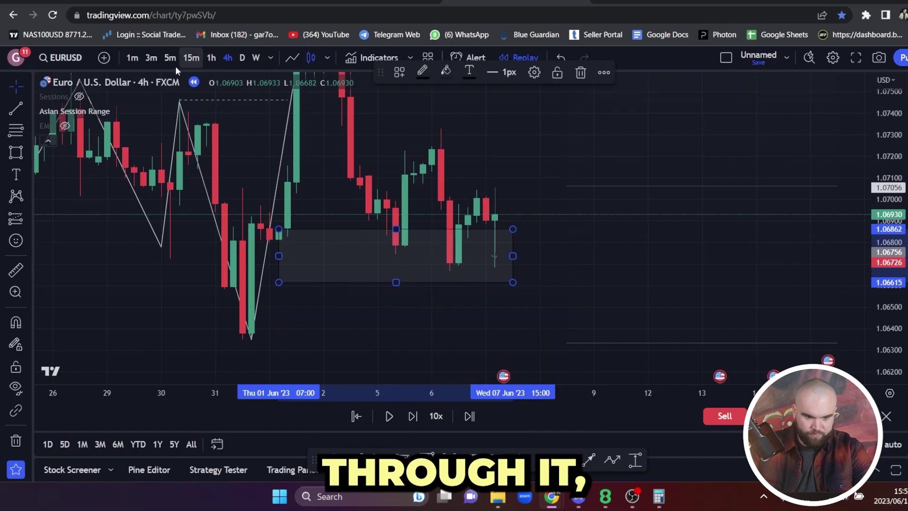
Return to the 1-minute chart and bring the long position and the order block beneath it into view.
click(133, 57)
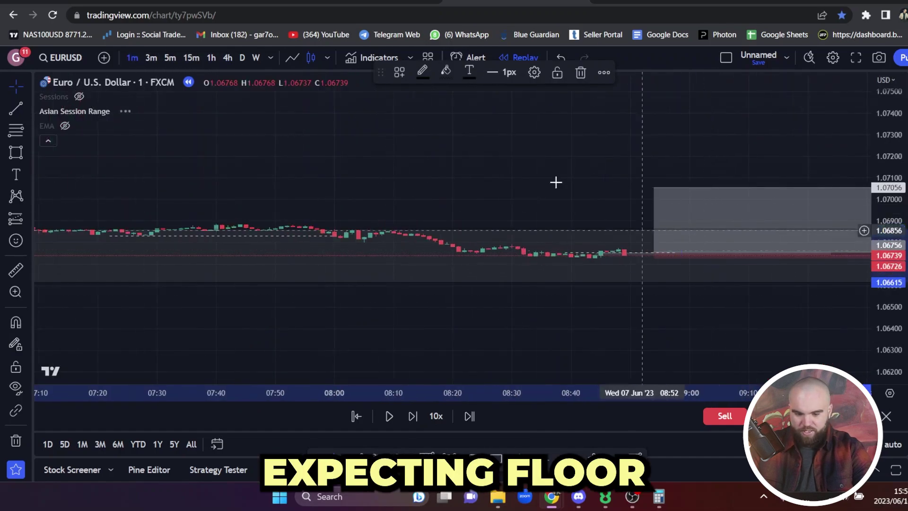
drag(556, 182, 300, 111)
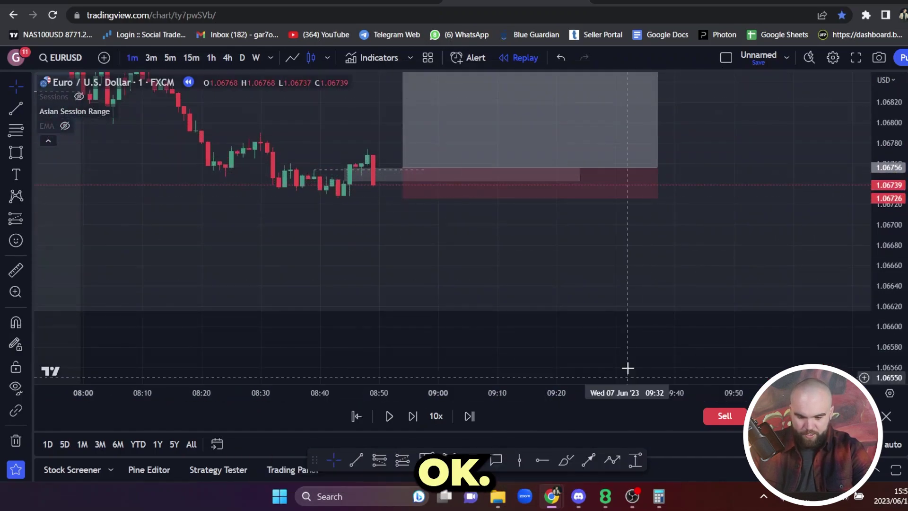
drag(627, 335, 624, 490)
scroll(285, 211, down, 5)
drag(546, 168, 419, 66)
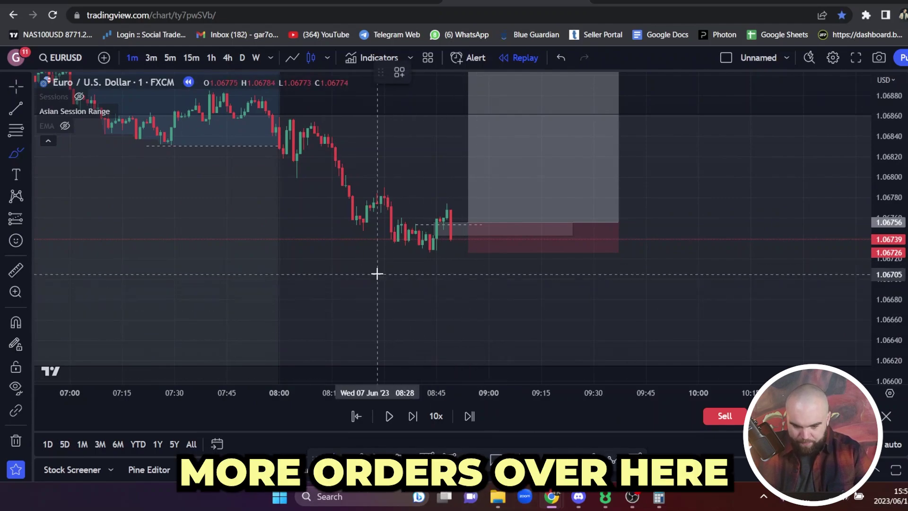
Sketch a zigzag brush stroke below the recent lows inside the order block, and undo it.
mouse_move(376, 267)
mouse_down()
mouse_move(390, 293)
mouse_move(324, 345)
mouse_move(468, 352)
mouse_up()
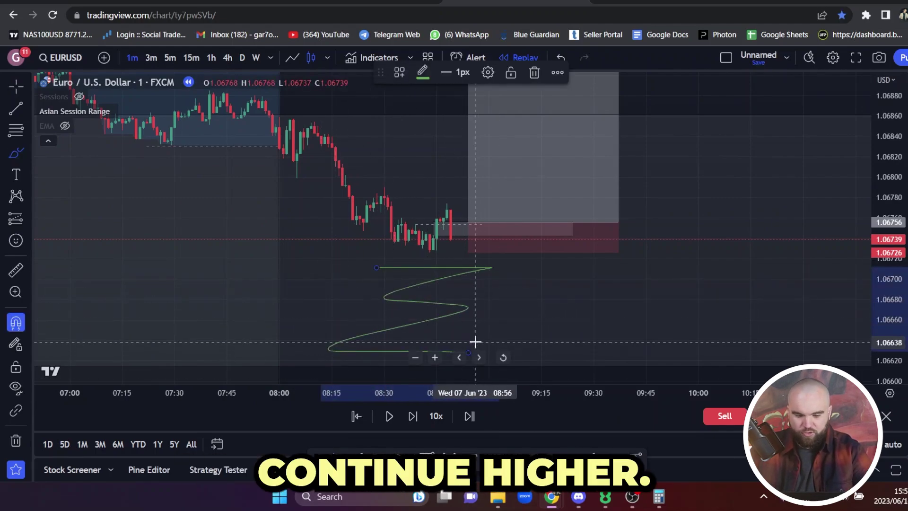
key(ctrl+z)
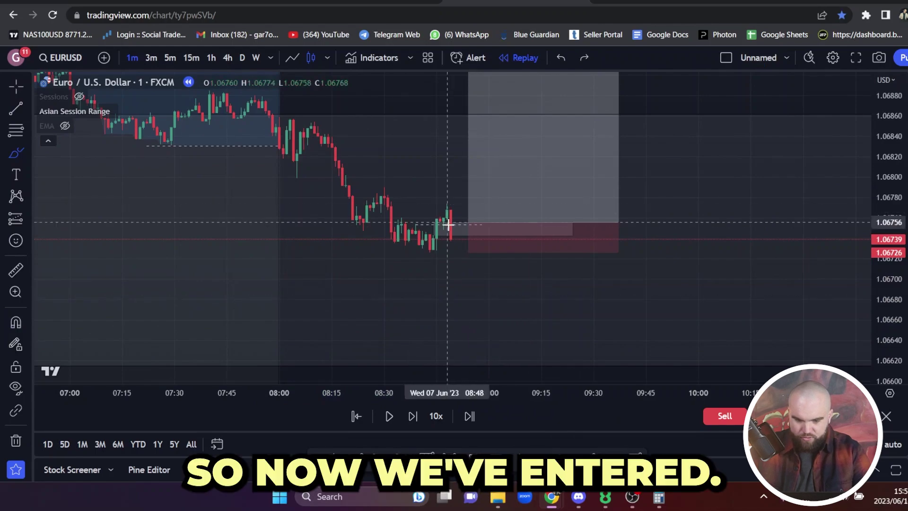
Advance the replay candle by candle to about 09:07 to follow the long trade.
click(412, 417)
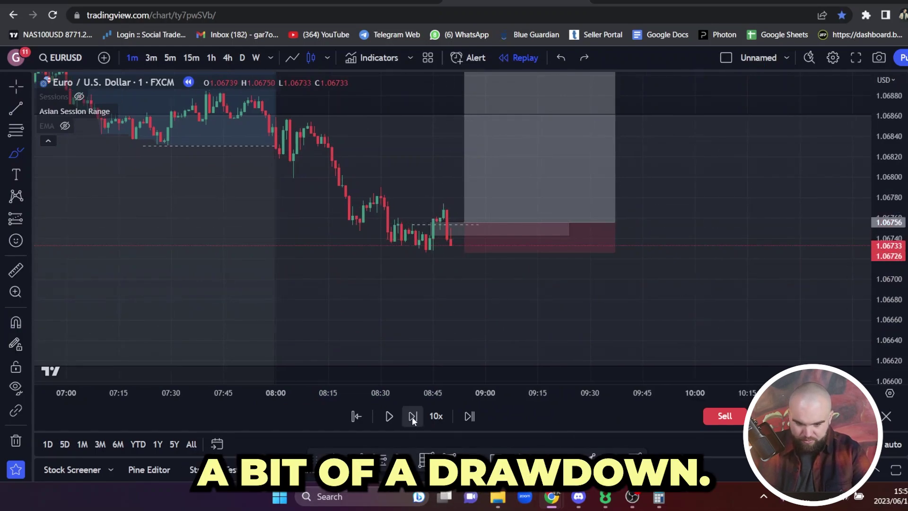
double_click(413, 416)
click(412, 416)
click(413, 416)
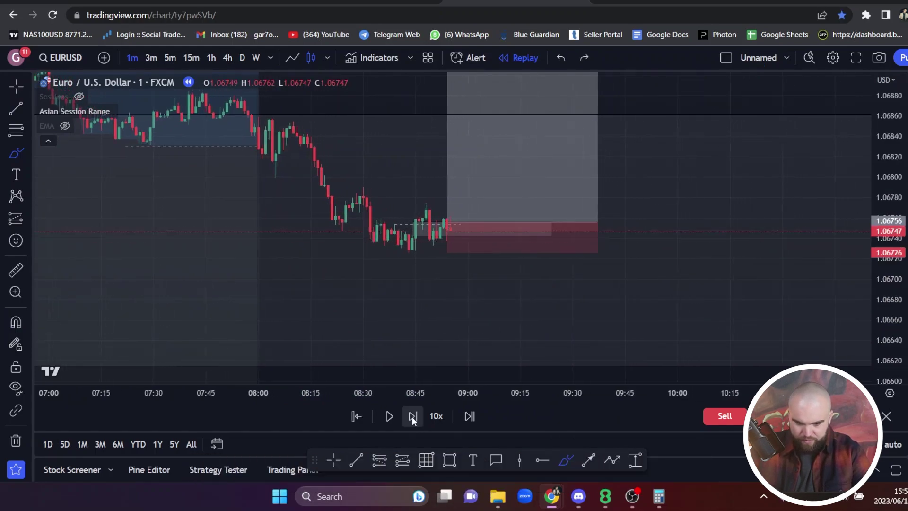
click(412, 417)
click(413, 416)
click(412, 416)
click(412, 416)
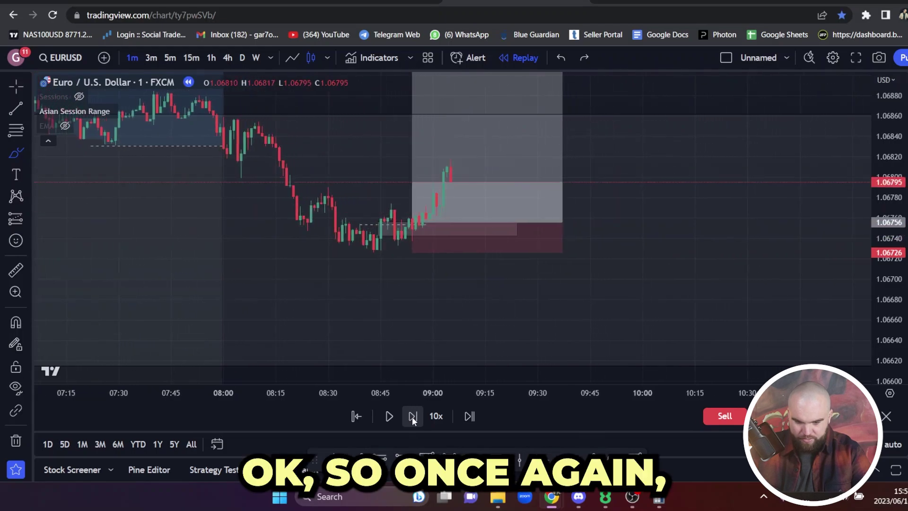
click(412, 416)
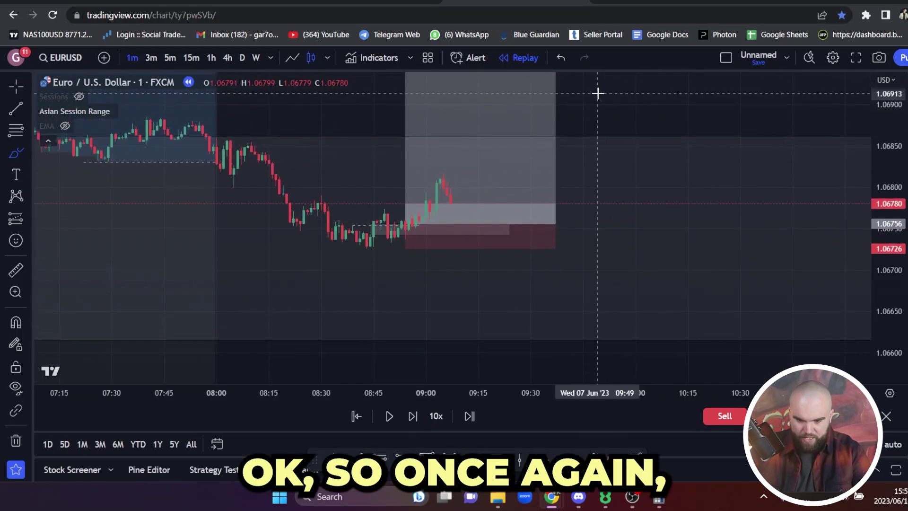
Undo the stray brush stroke and advance the replay to about 09:12, past the long position's stop at 1.06726.
drag(599, 94, 617, 114)
key(ctrl+z)
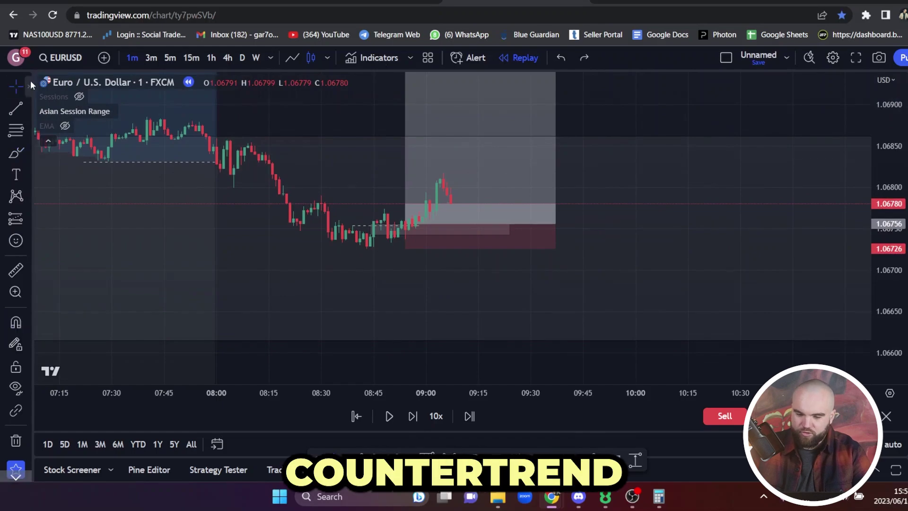
drag(668, 95, 654, 115)
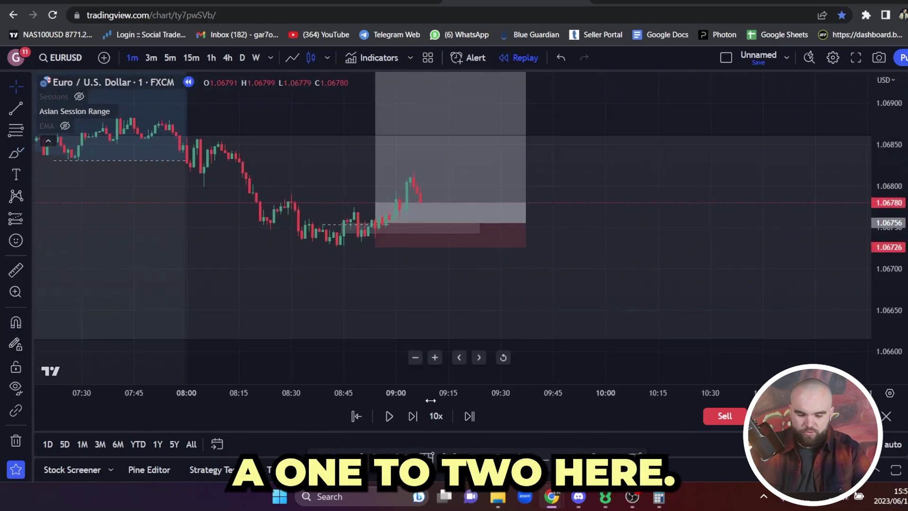
click(419, 416)
click(418, 417)
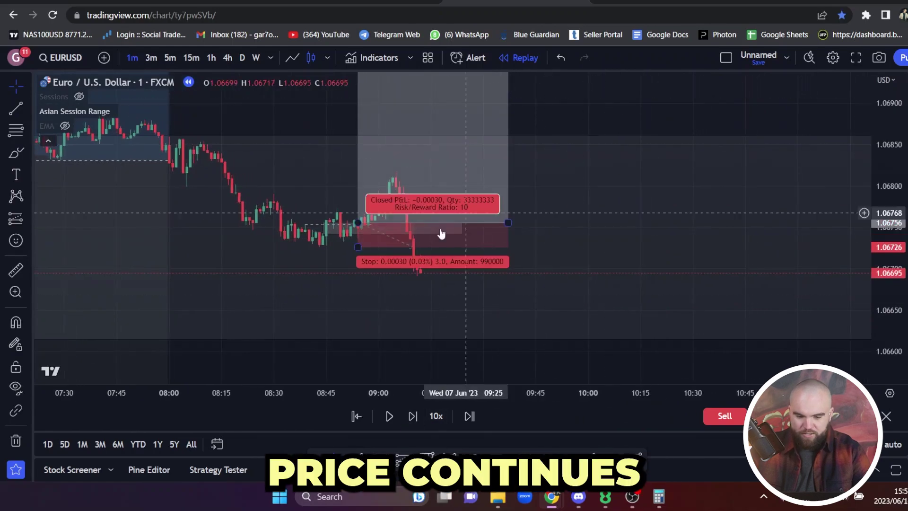
Shorten the long position's box so it ends at about 09:18.
scroll(628, 138, down, 1)
drag(598, 160, 611, 137)
drag(558, 201, 495, 199)
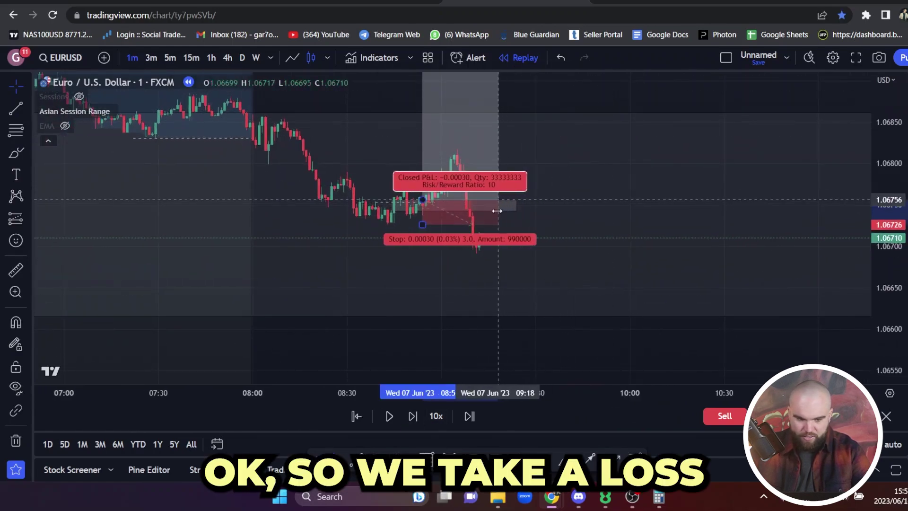
Place a snow-cloud emoji on the chart just before and above the stopped-out long entry.
click(25, 244)
click(117, 131)
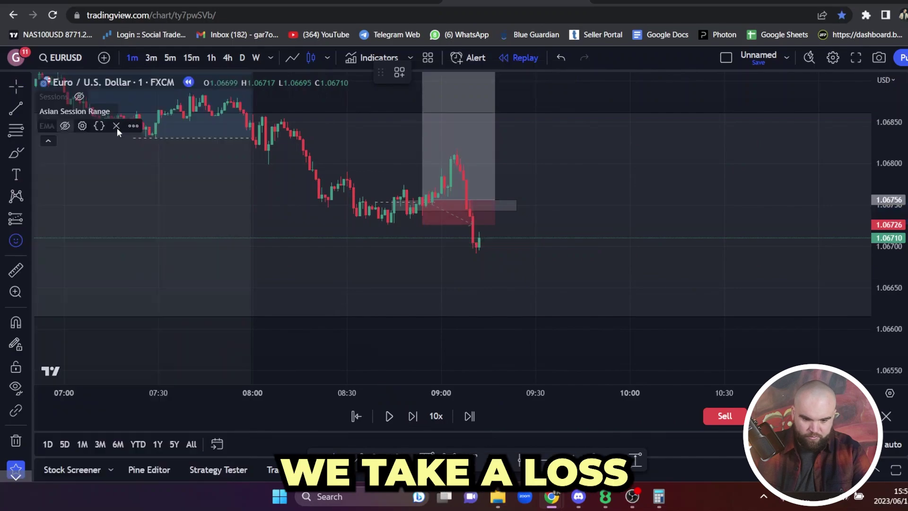
click(390, 153)
Draw a dashed horizontal line at 1.06726 from the 08:41 low to the candle that breaks below it.
drag(574, 83, 519, 126)
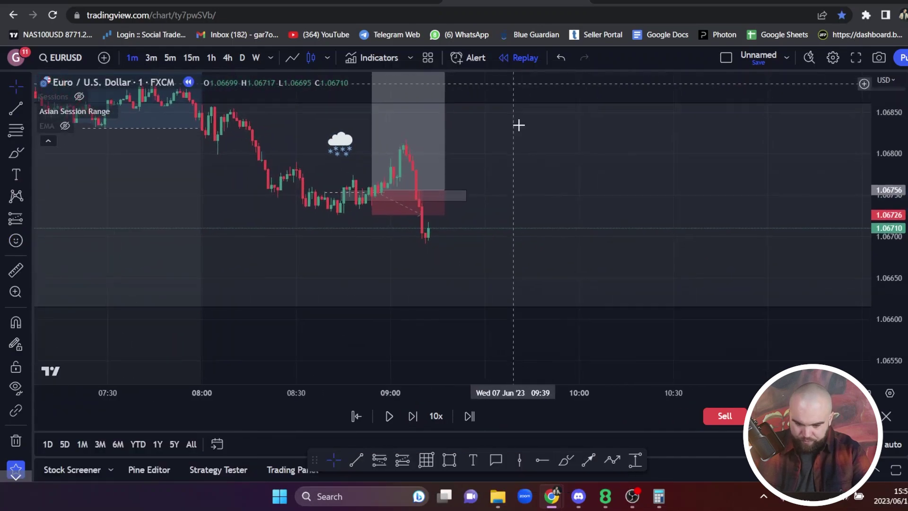
drag(579, 308, 589, 254)
drag(900, 300, 901, 220)
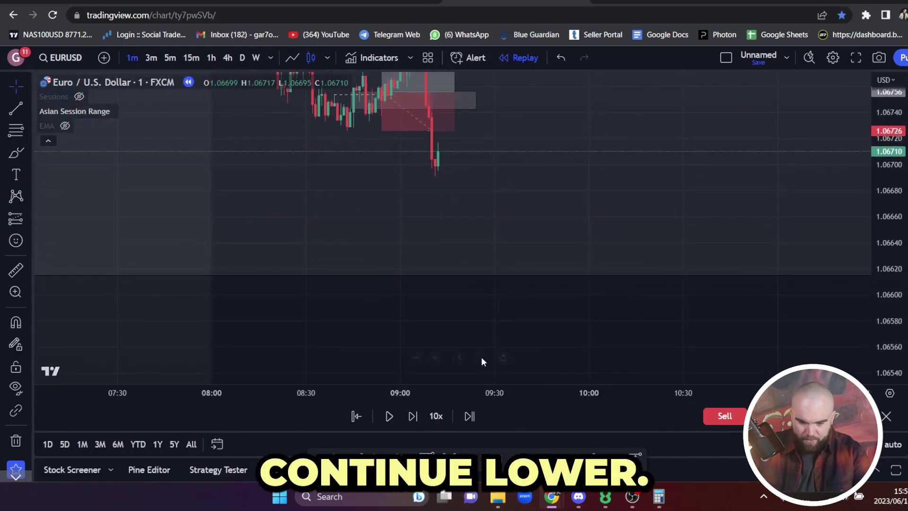
drag(520, 328, 515, 407)
click(357, 458)
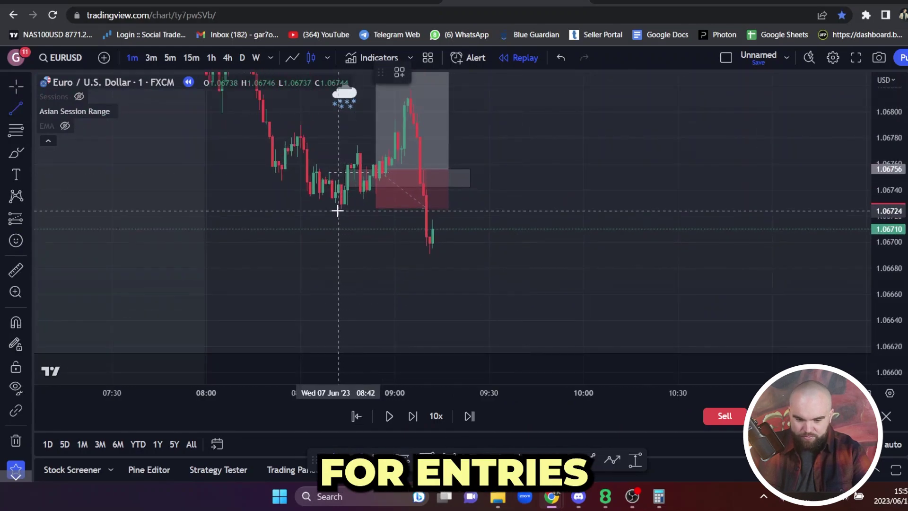
click(424, 208)
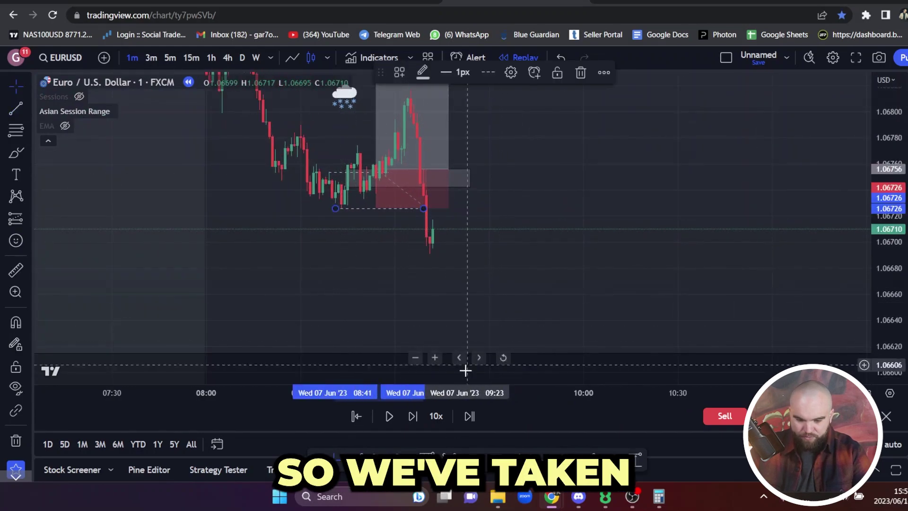
Advance the replay a few more candles to about 09:14 to follow the sell-off within the order block.
drag(591, 368, 613, 333)
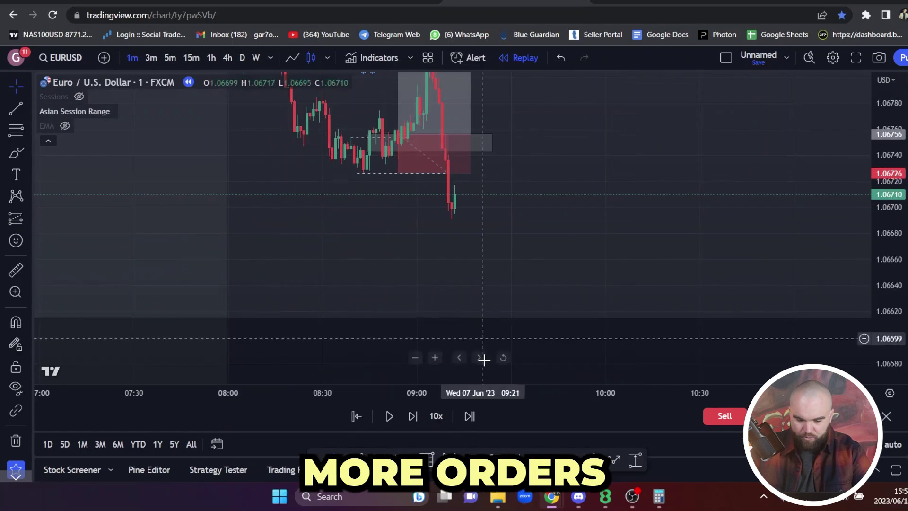
click(414, 419)
click(414, 419)
click(413, 419)
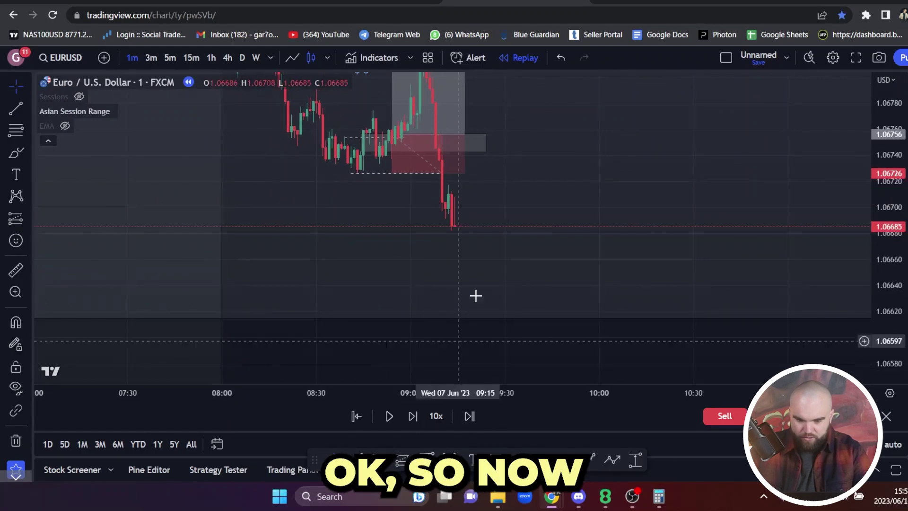
Draw a dashed line from the latest minor high at about 1.06718 to about 09:34, and shorten the long position's box to 09:08.
click(449, 183)
click(518, 183)
drag(465, 133, 436, 134)
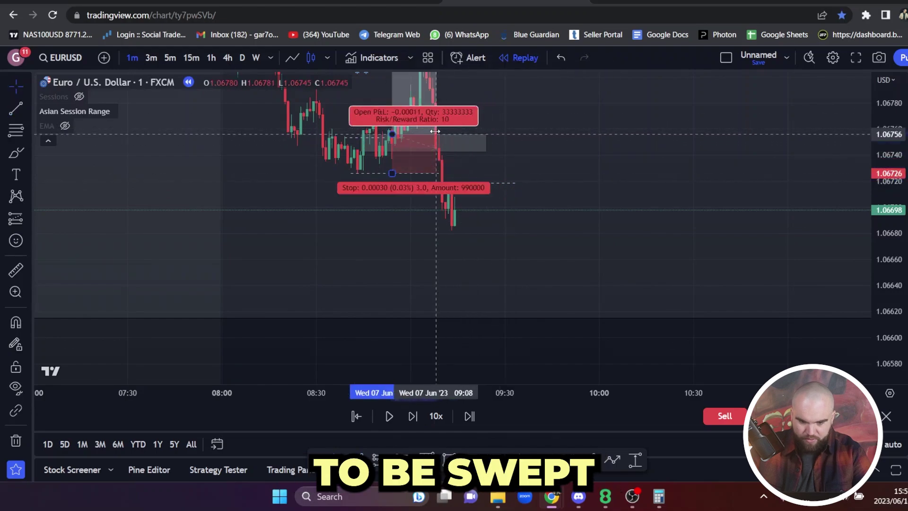
Advance the replay one candle to 09:15 to check for a break above the dashed minor-high line.
drag(526, 345, 490, 348)
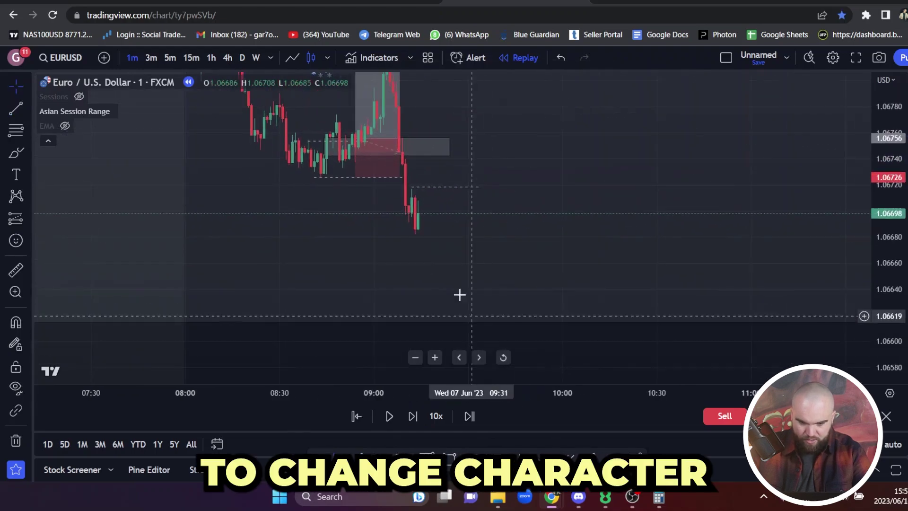
mouse_move(536, 330)
mouse_down()
mouse_move(537, 315)
mouse_move(527, 333)
mouse_move(520, 327)
mouse_up()
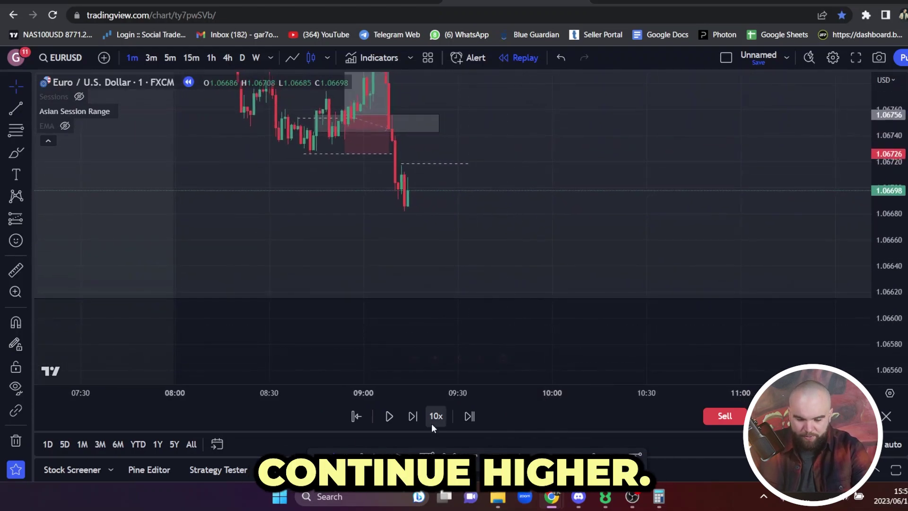
click(412, 416)
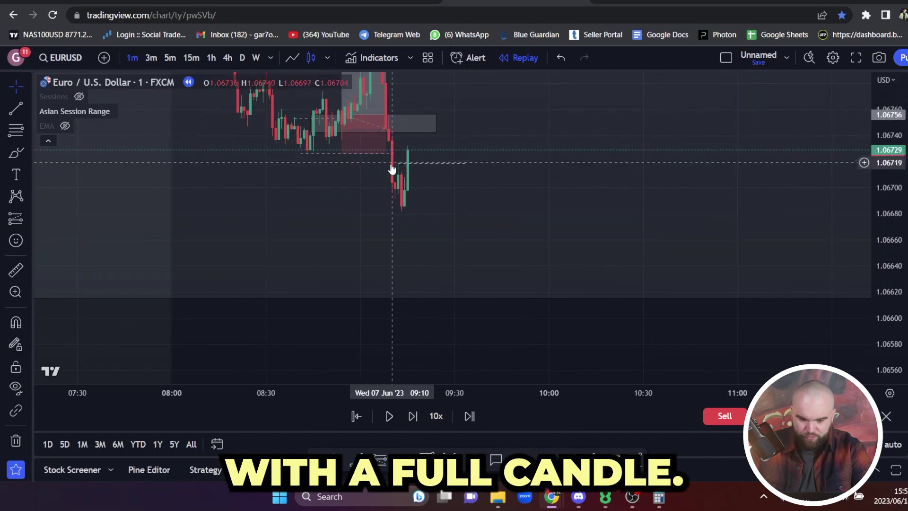
drag(485, 312, 557, 317)
drag(892, 332, 889, 323)
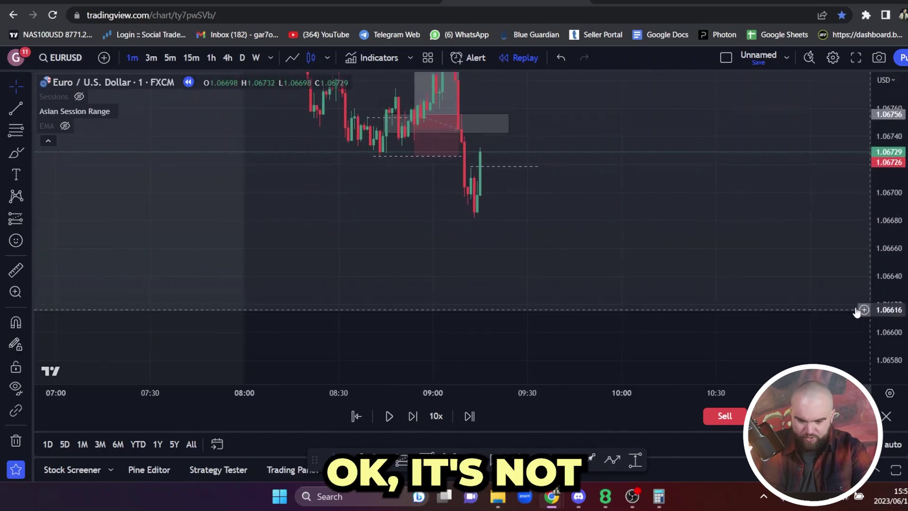
scroll(507, 265, up, 4)
drag(397, 255, 450, 294)
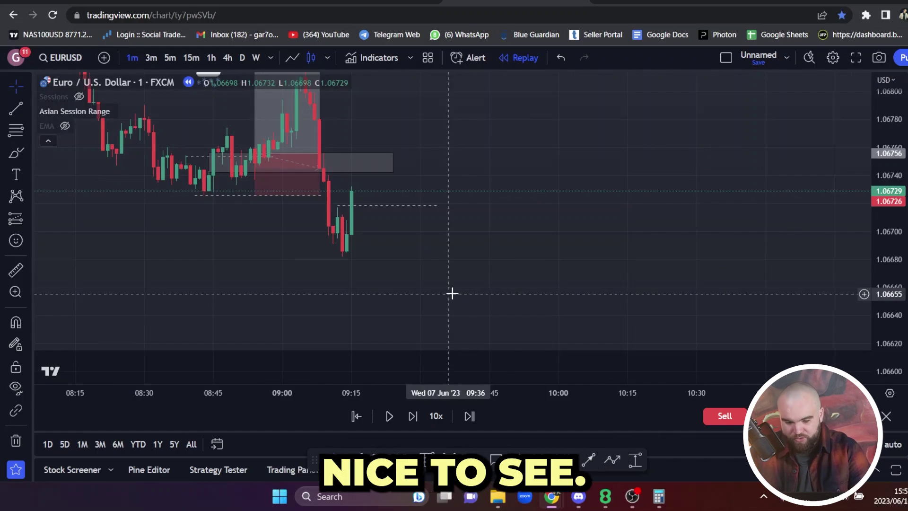
Advance the replay candle by candle to 09:19 to follow the pullback and look for a gap.
click(413, 416)
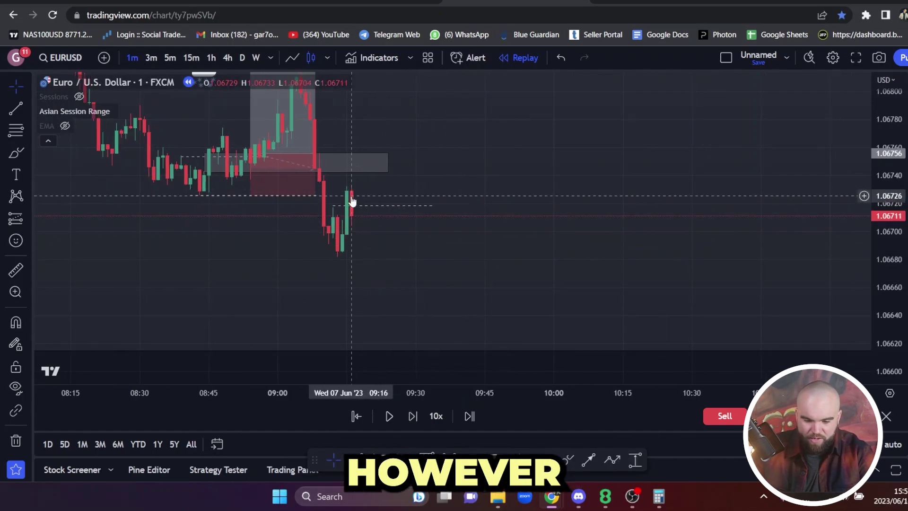
drag(399, 279, 476, 282)
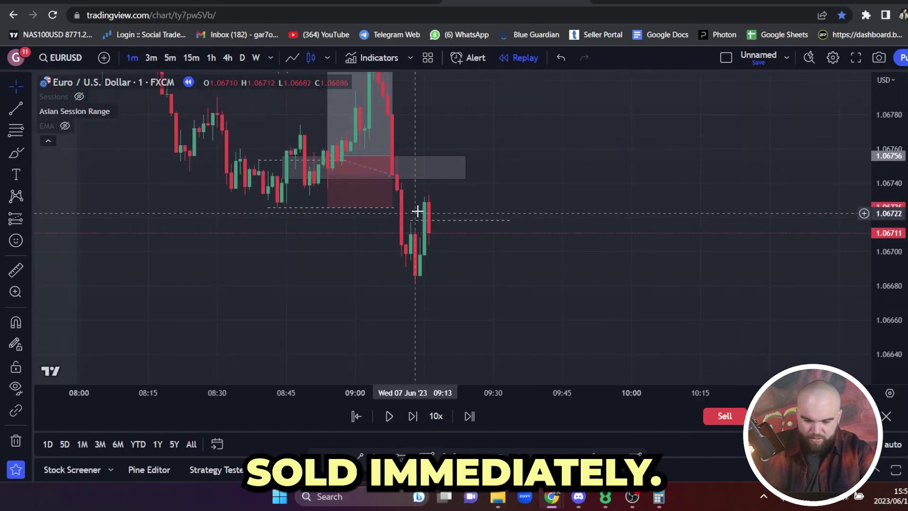
drag(476, 294, 470, 299)
click(410, 420)
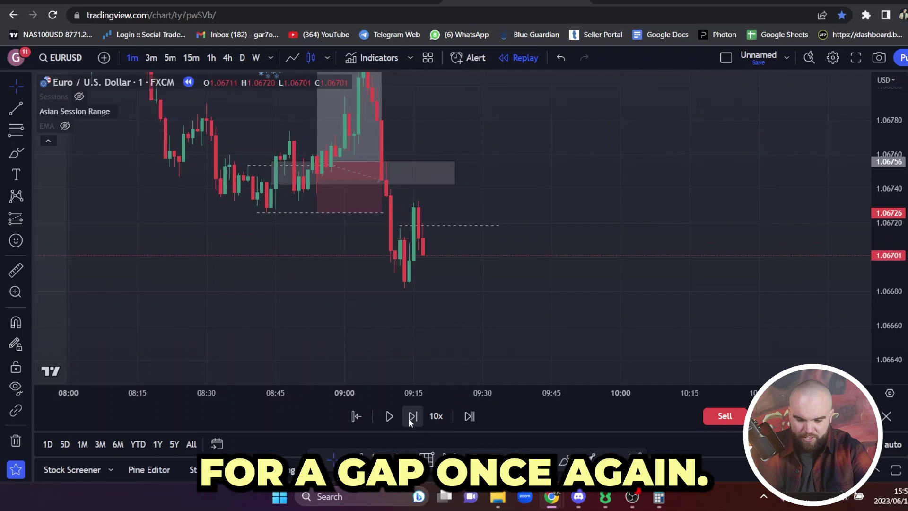
click(410, 419)
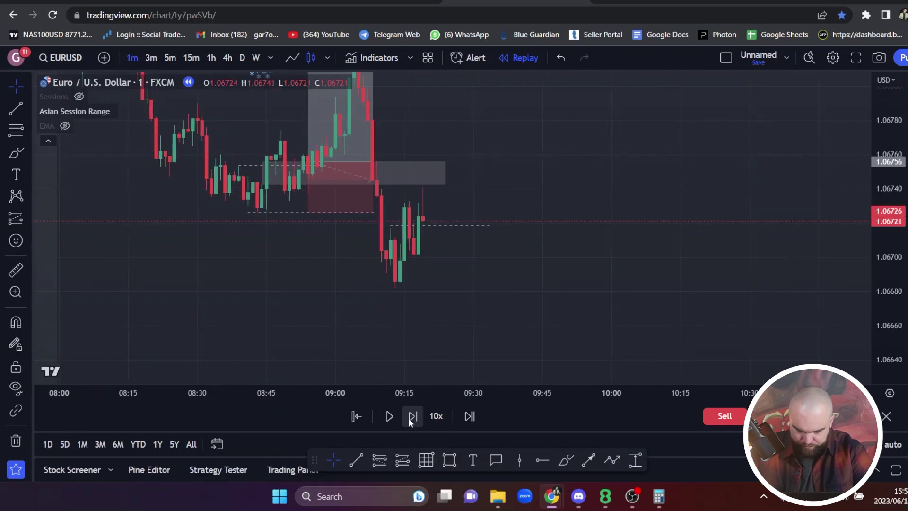
click(410, 420)
Mark the small price gap with a thin rectangle at about 1.06720 to 1.06721, extending from 09:17 to 09:41.
drag(892, 315, 892, 171)
scroll(629, 240, up, 6)
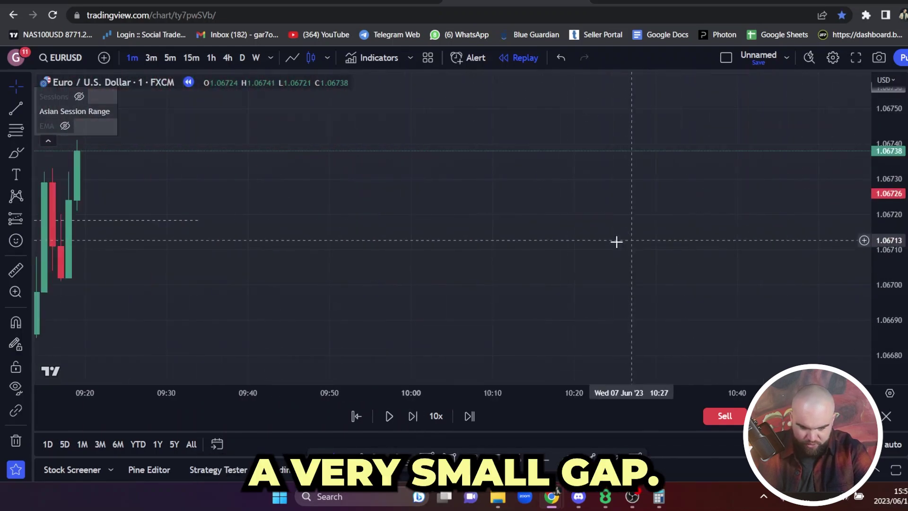
drag(359, 253, 723, 273)
drag(900, 335, 881, 65)
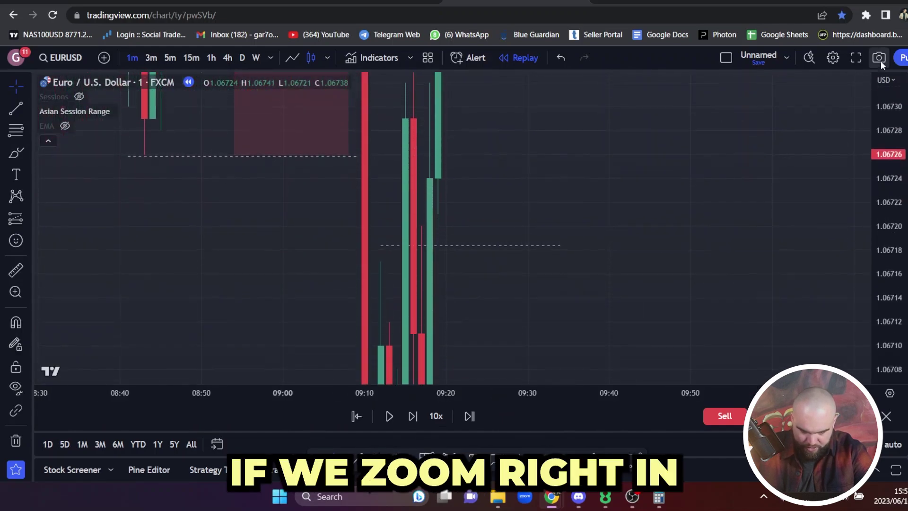
click(449, 454)
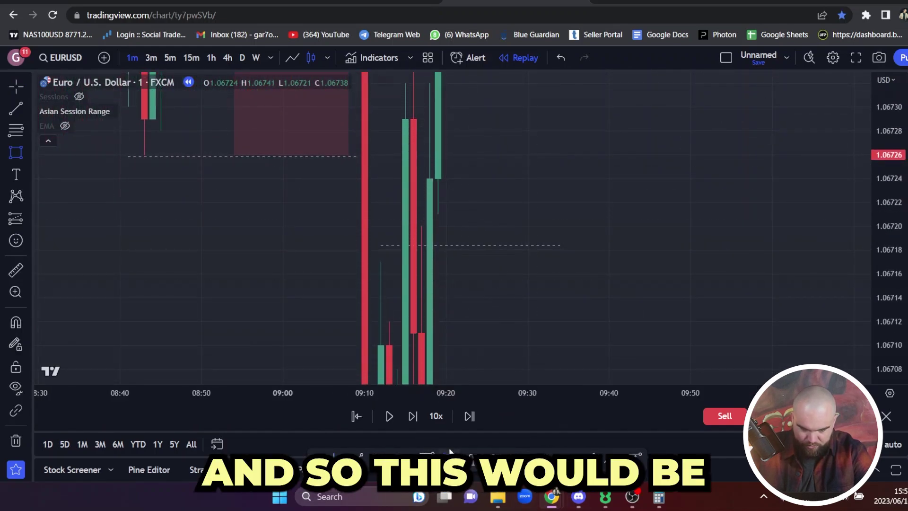
click(422, 222)
click(550, 216)
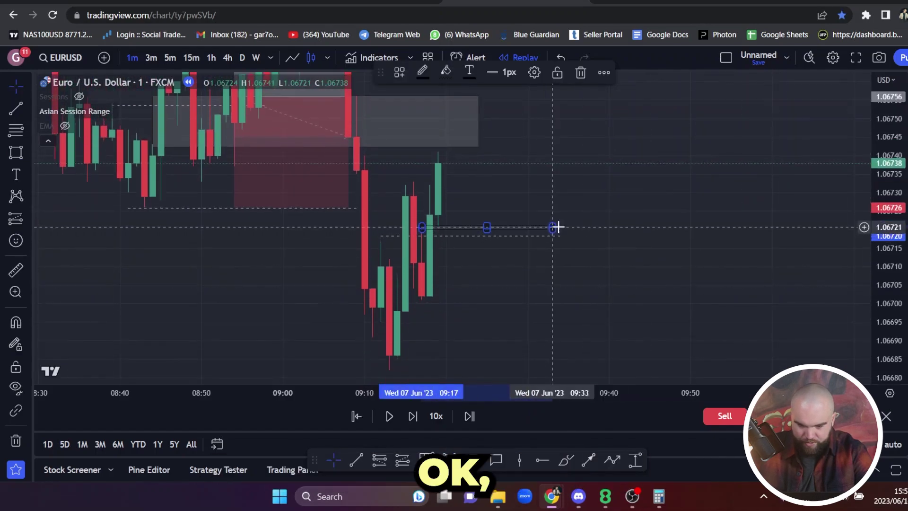
drag(552, 227, 616, 225)
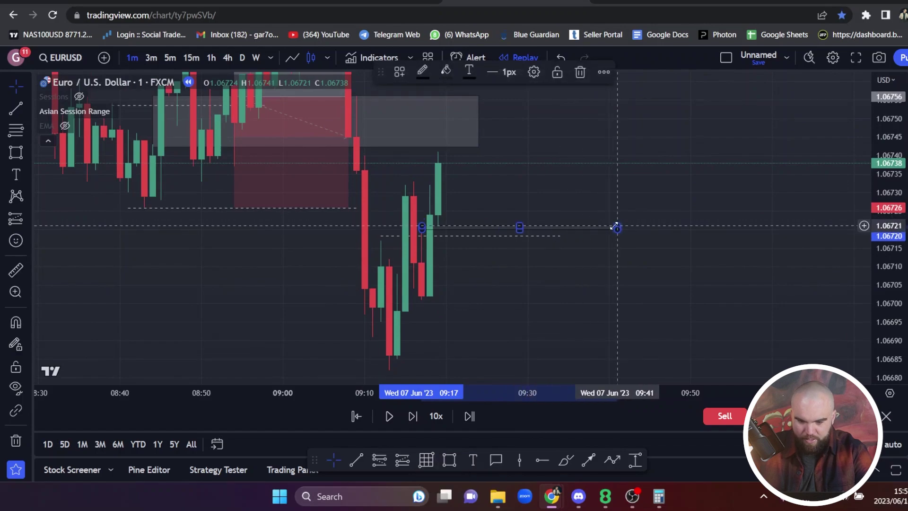
Place a long position at 09:22 with entry at 1.06721 on the gap, stop at 1.06701 and target at 1.06753.
drag(900, 324, 884, 259)
scroll(851, 236, down, 3)
drag(884, 157, 856, 300)
drag(708, 299, 582, 319)
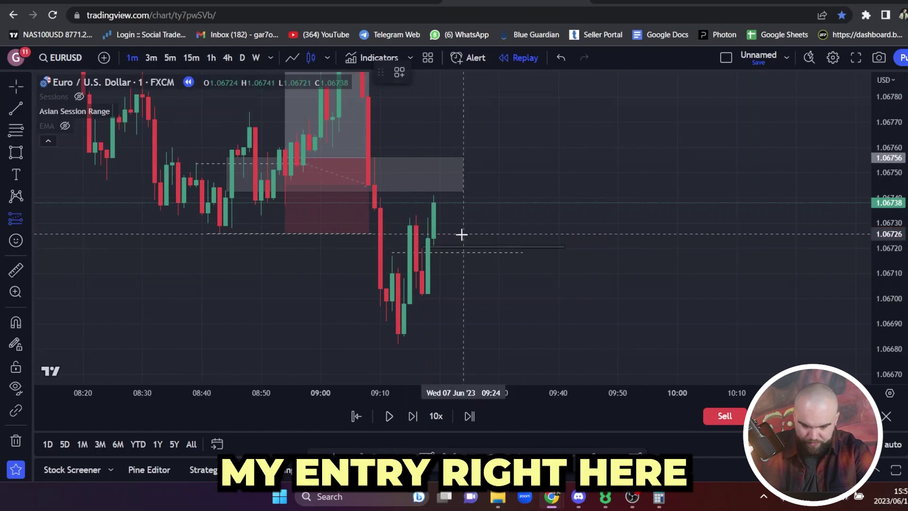
click(452, 246)
drag(427, 293, 421, 265)
drag(447, 299, 442, 266)
drag(889, 272, 888, 227)
scroll(733, 247, down, 5)
drag(767, 238, 481, 238)
drag(513, 270, 672, 259)
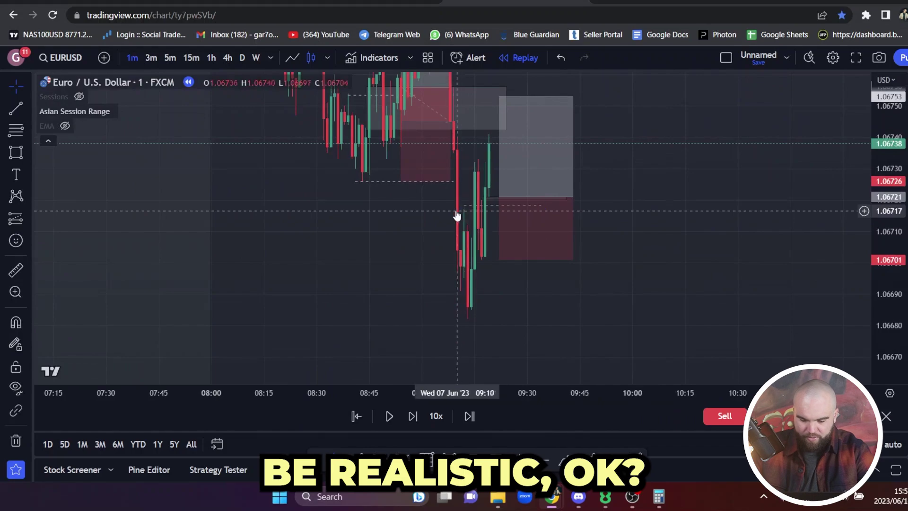
Lower the new long position's stop to 1.06682, beneath the most recent swing low.
click(501, 257)
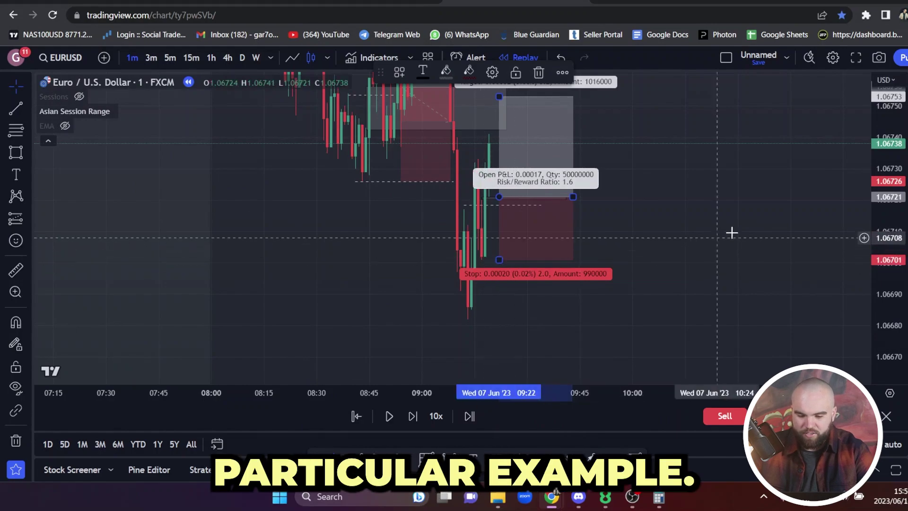
drag(854, 204, 805, 229)
scroll(671, 302, down, 4)
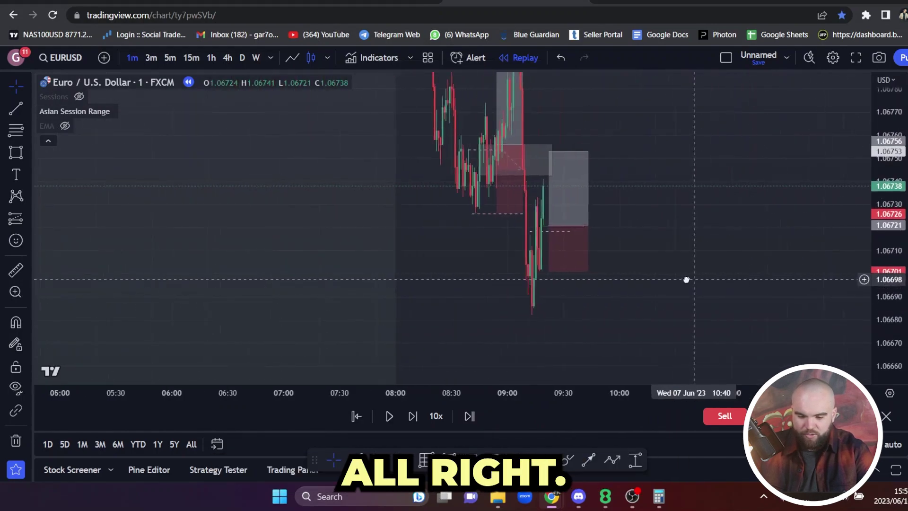
click(527, 268)
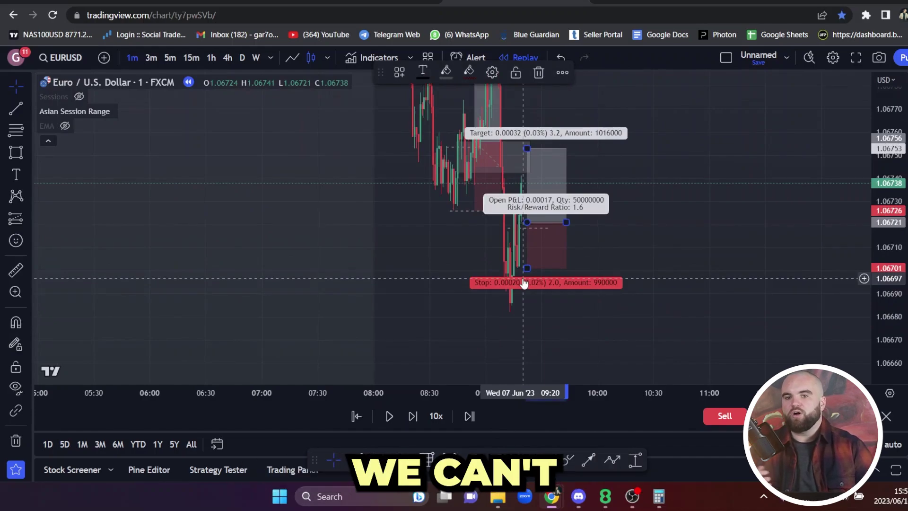
scroll(655, 241, up, 3)
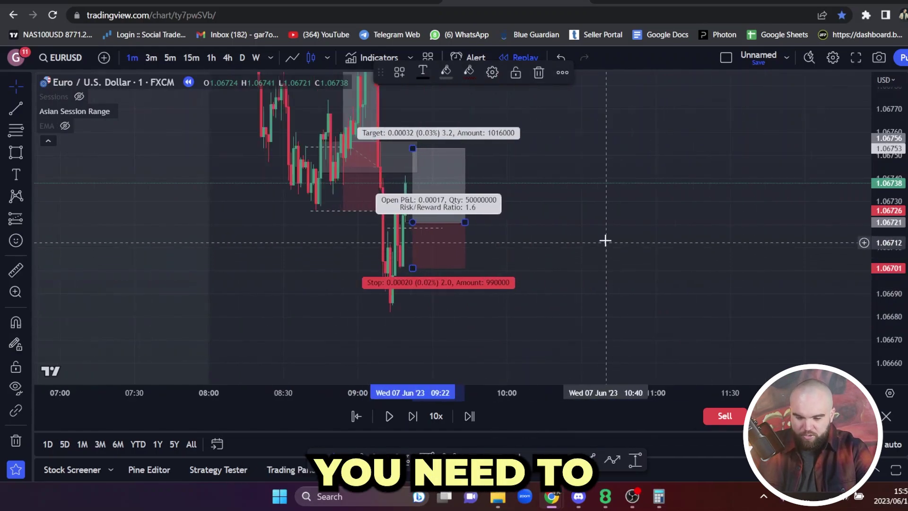
drag(440, 260, 448, 309)
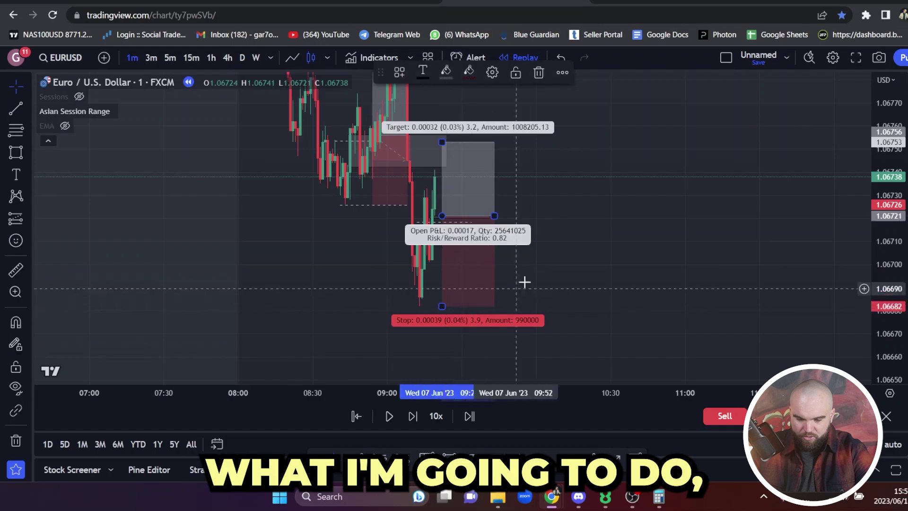
Draw a Fibonacci retracement over the latest upswing, from the 1.06682 low to the 1.06741 high.
drag(523, 282, 549, 345)
drag(897, 182, 894, 301)
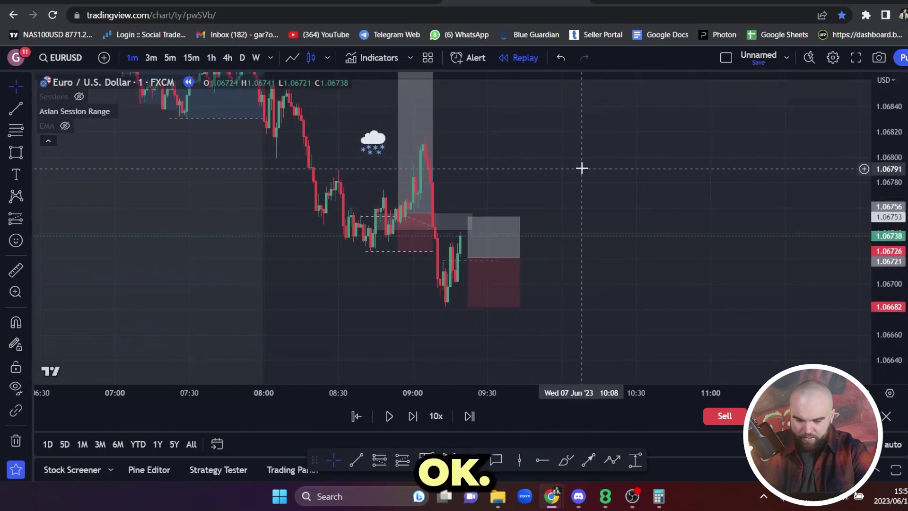
drag(563, 295, 601, 285)
drag(885, 302, 886, 237)
drag(646, 392, 435, 392)
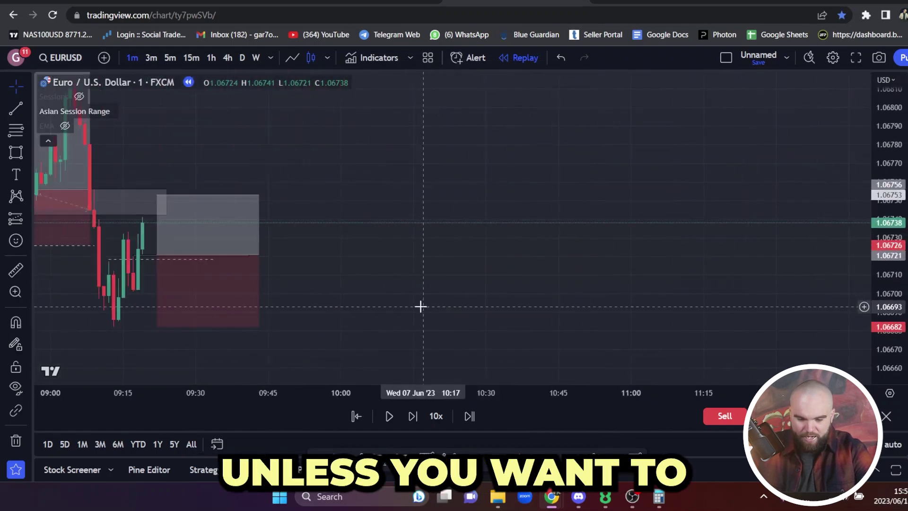
drag(439, 295, 627, 235)
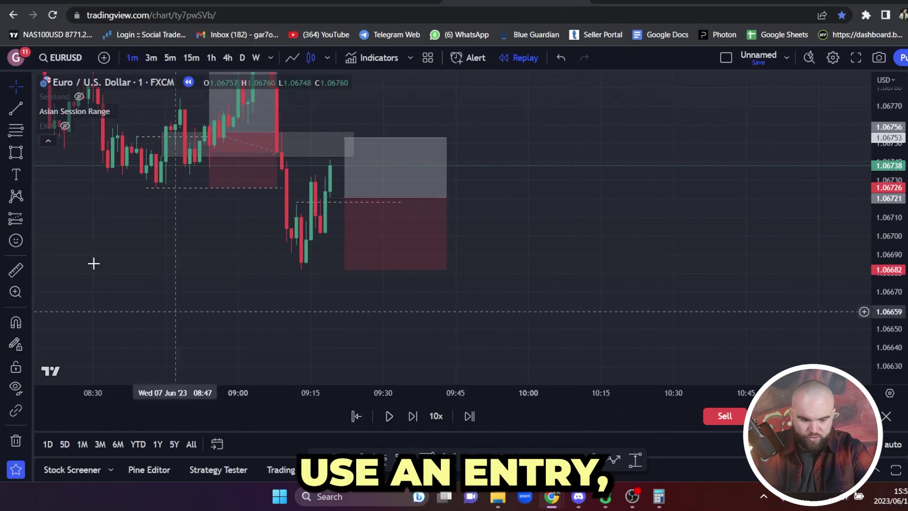
click(18, 134)
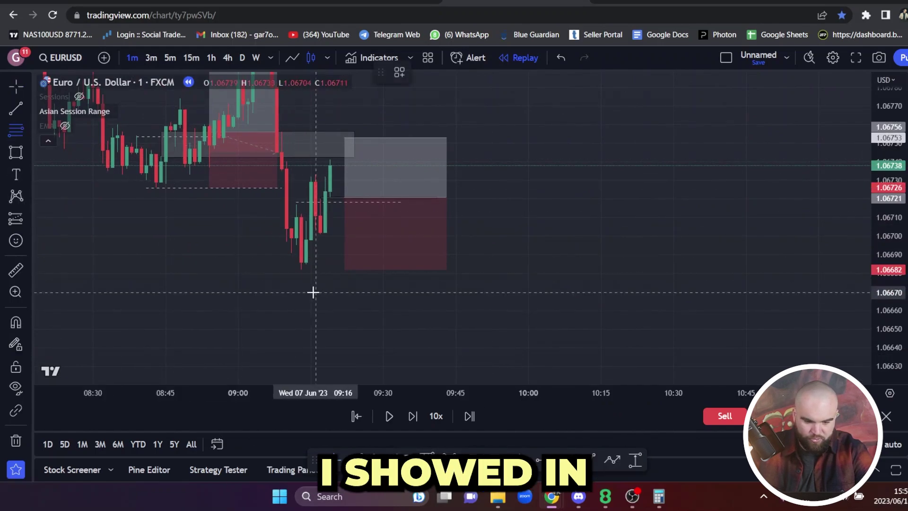
click(296, 268)
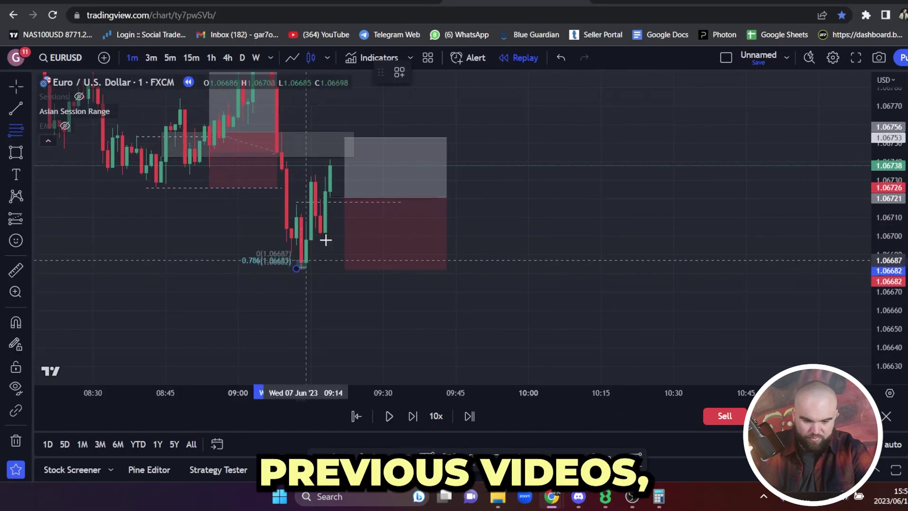
click(615, 159)
Try the new long's entry at 1.06718, return it to 1.06721, and delete the Fibonacci retracement.
mouse_move(345, 198)
mouse_down()
mouse_move(345, 243)
mouse_move(345, 204)
mouse_up()
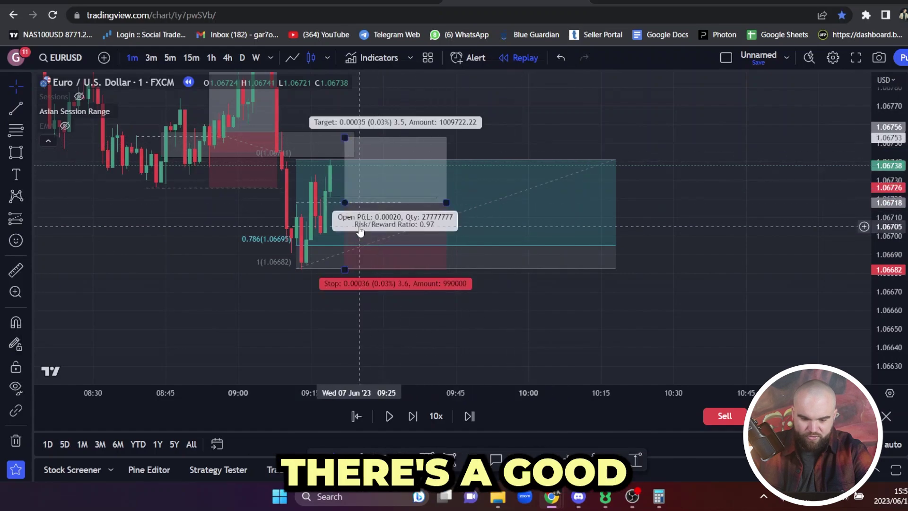
drag(345, 205, 347, 199)
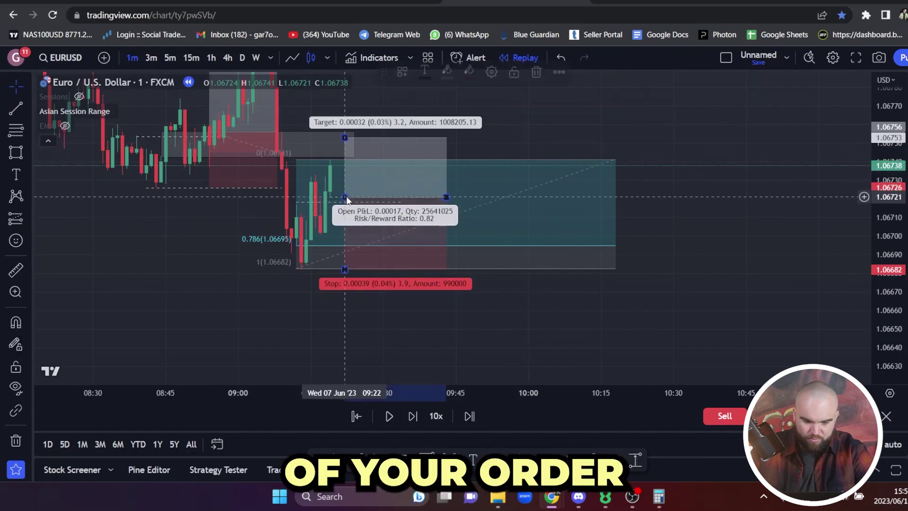
click(526, 246)
key(Delete)
mouse_move(523, 237)
mouse_down()
mouse_move(552, 249)
mouse_move(552, 239)
mouse_up()
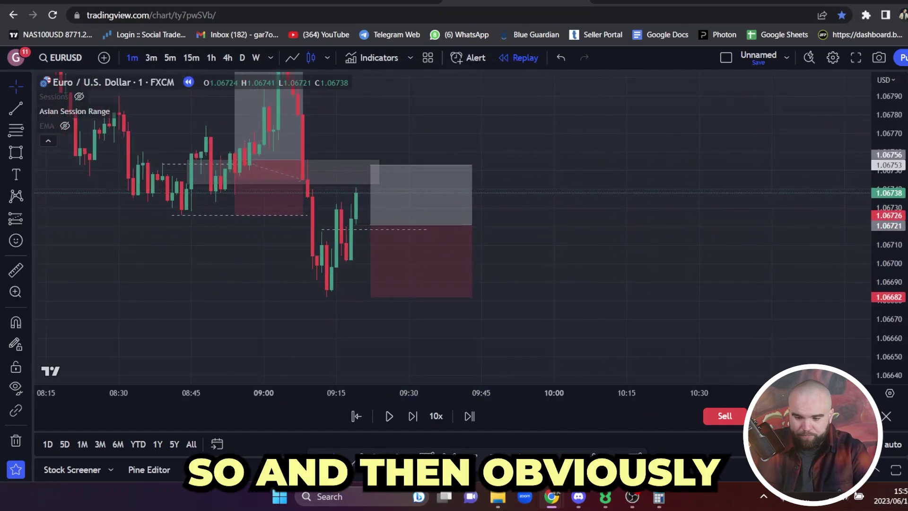
Extend the new long position's target above the Asian session highs to 1.07151, for a risk/reward ratio of 11.03.
scroll(528, 171, down, 6)
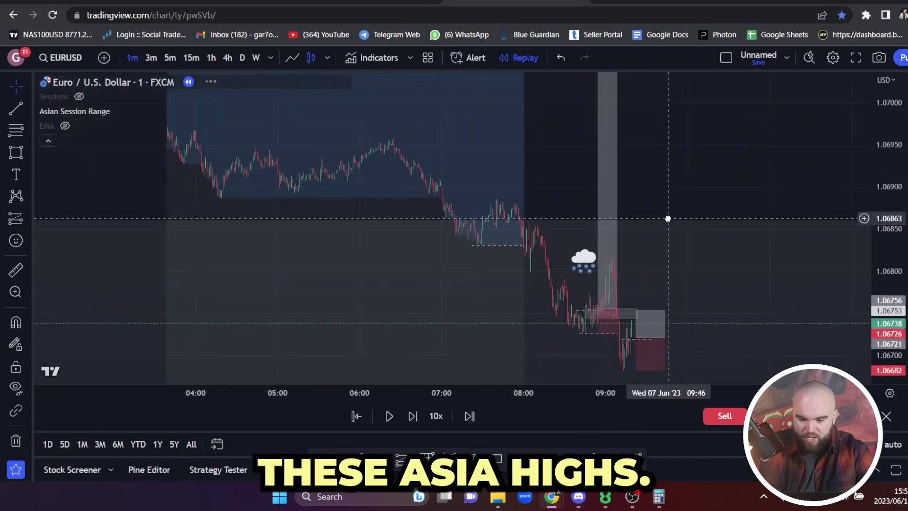
drag(668, 219, 652, 224)
drag(621, 315, 620, 112)
mouse_move(690, 119)
mouse_down()
mouse_move(706, 286)
mouse_move(638, 279)
mouse_move(651, 243)
mouse_up()
drag(733, 276, 708, 39)
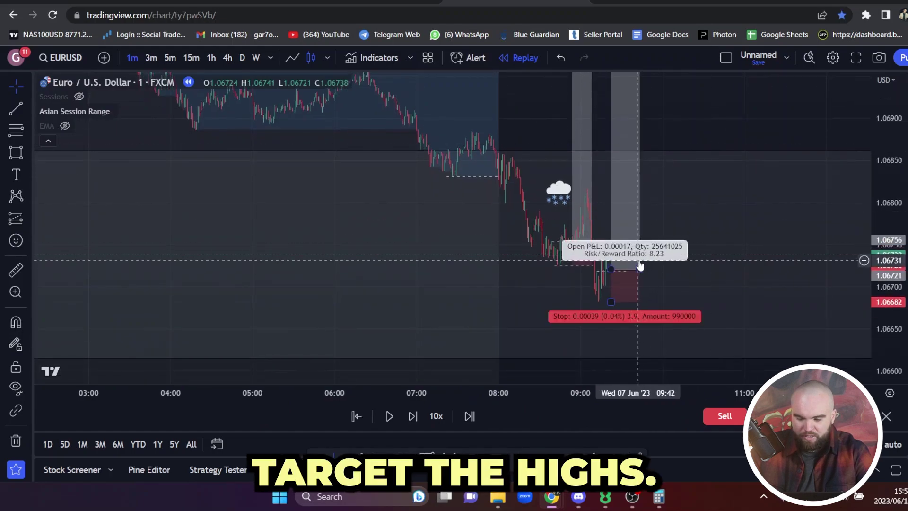
drag(889, 136, 890, 303)
drag(646, 139, 571, 152)
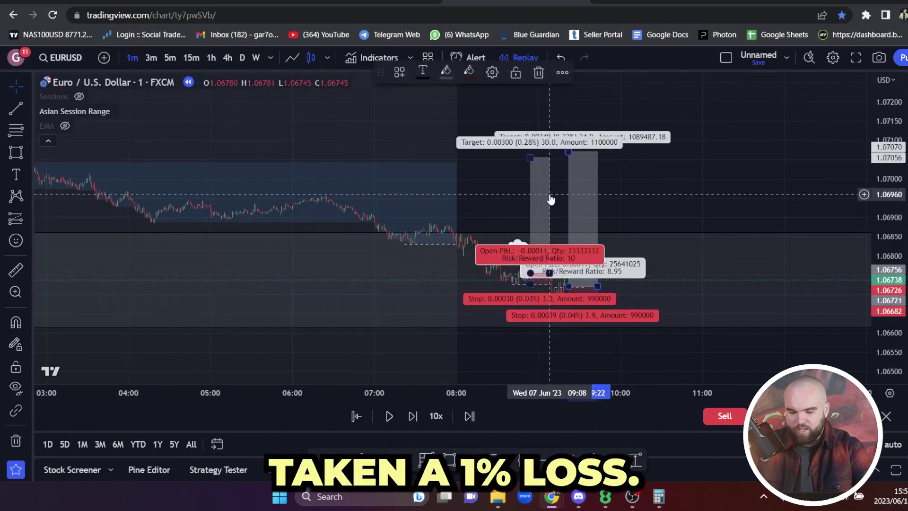
drag(571, 147, 587, 120)
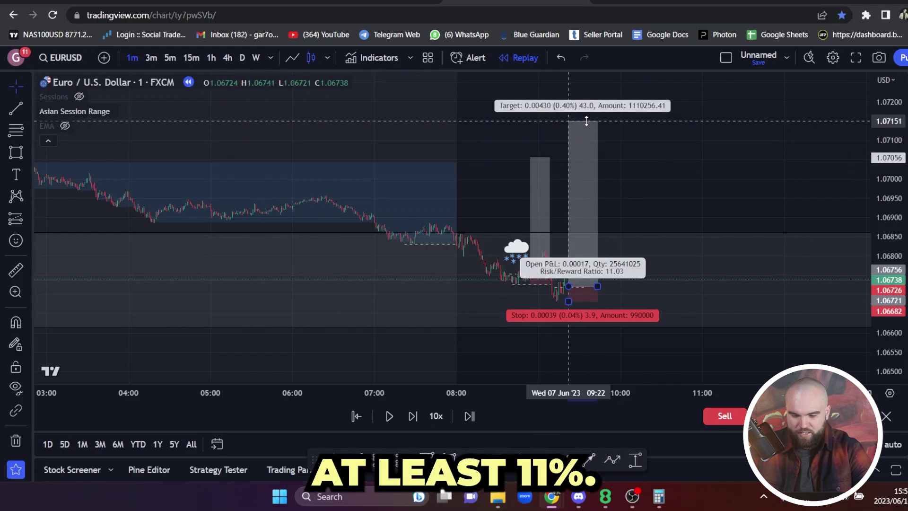
Examine the candles around the new long's entry and stop up close.
drag(670, 181, 627, 95)
scroll(596, 102, up, 5)
drag(437, 160, 633, 211)
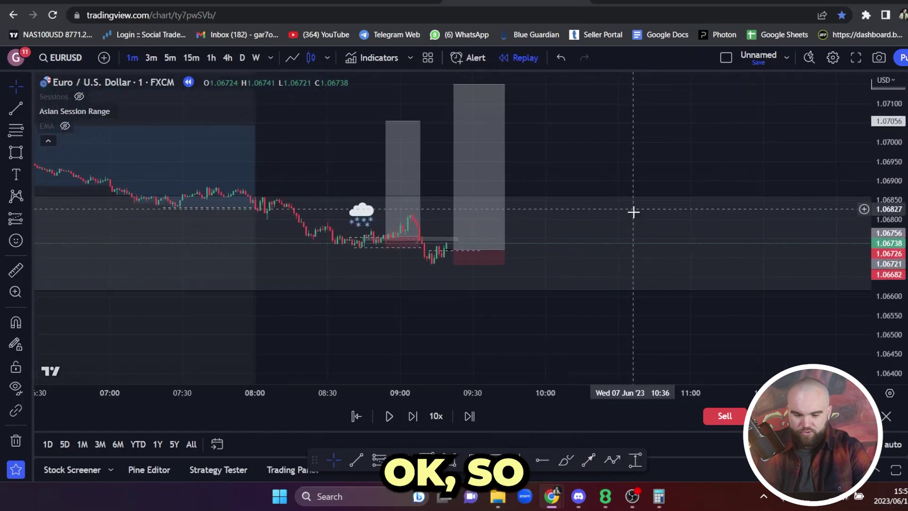
drag(889, 307, 890, 97)
scroll(538, 141, up, 5)
drag(407, 114, 767, 71)
drag(894, 322, 859, 260)
scroll(583, 276, up, 5)
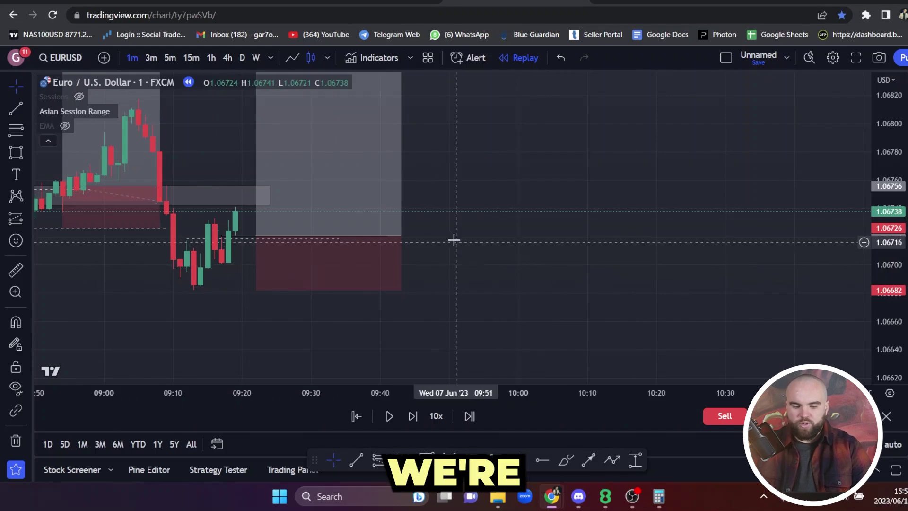
Examine the new long's entry and stop in relation to the four-hour zone, the earlier stopped-out trade and the swept lows.
scroll(454, 239, down, 5)
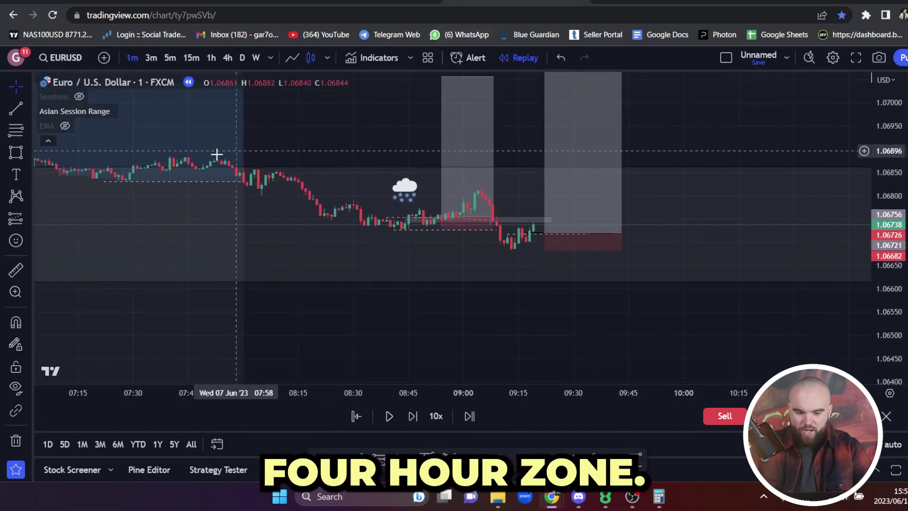
drag(709, 173, 676, 181)
drag(893, 329, 893, 87)
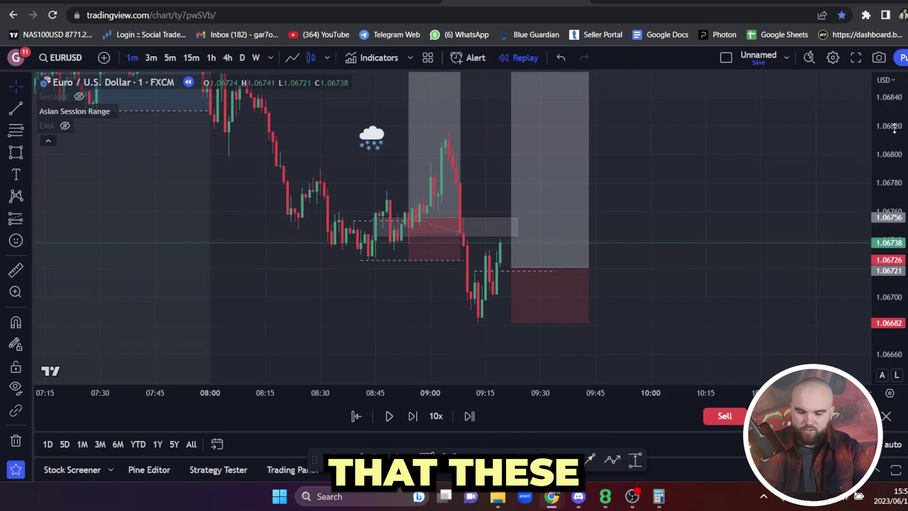
drag(894, 127, 897, 288)
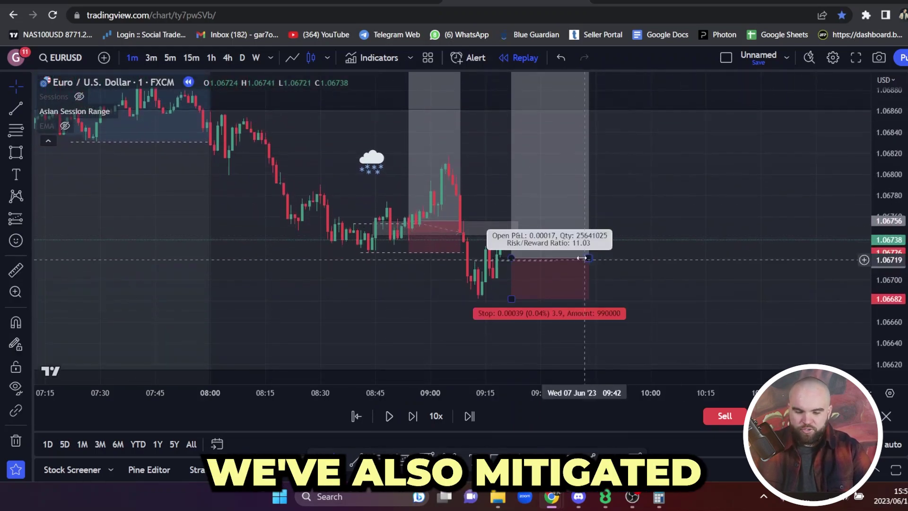
click(373, 170)
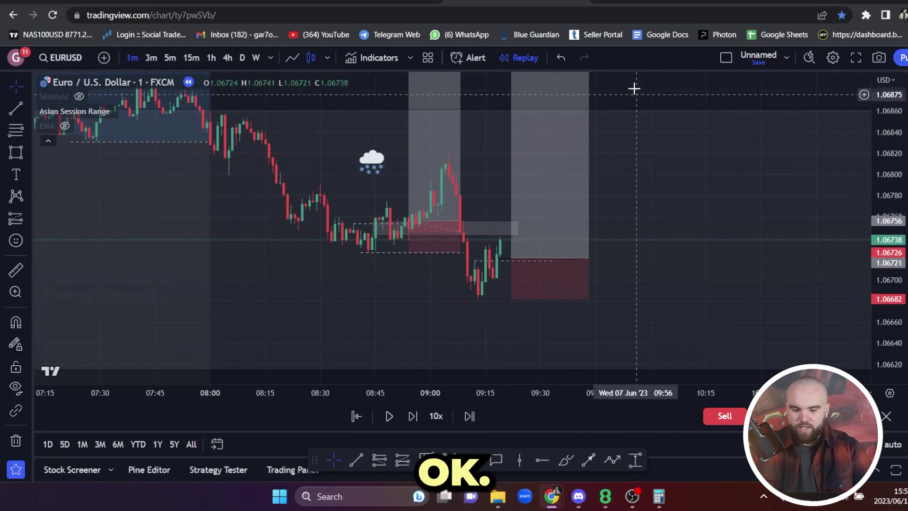
drag(859, 151, 827, 81)
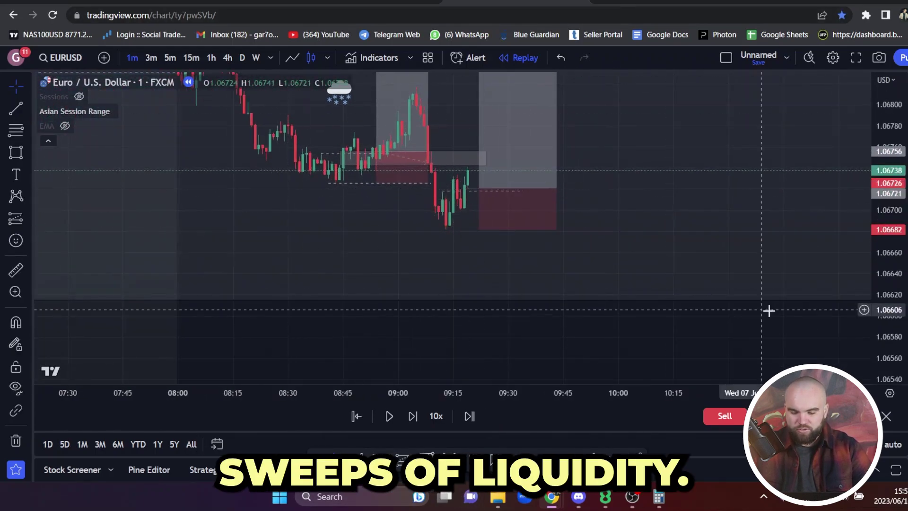
drag(897, 333, 511, 246)
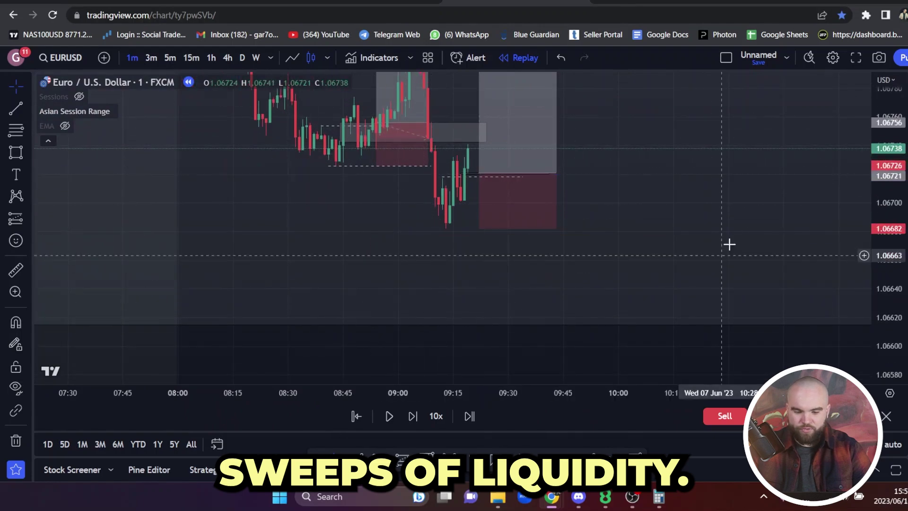
drag(729, 244, 739, 281)
drag(875, 327, 875, 318)
drag(748, 291, 701, 372)
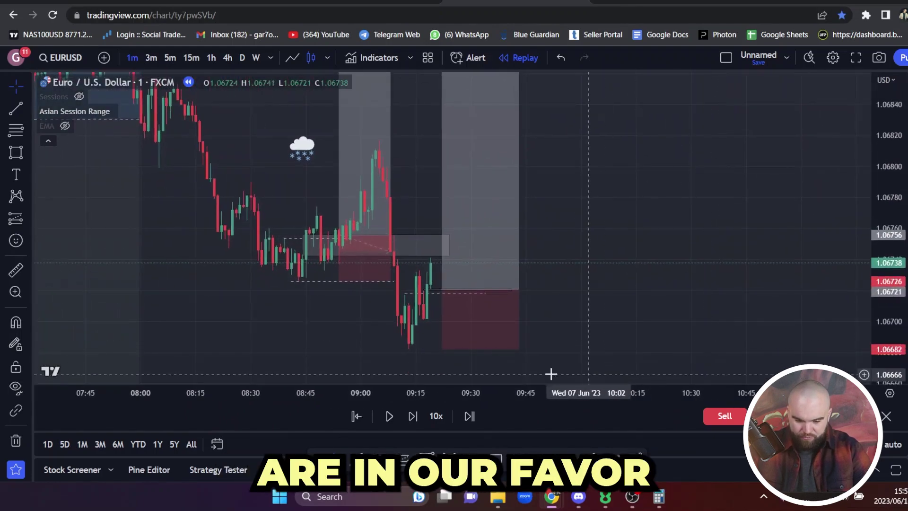
Advance the replay candle by candle until price trades back to the new long's entry at 1.06721.
click(408, 417)
click(409, 418)
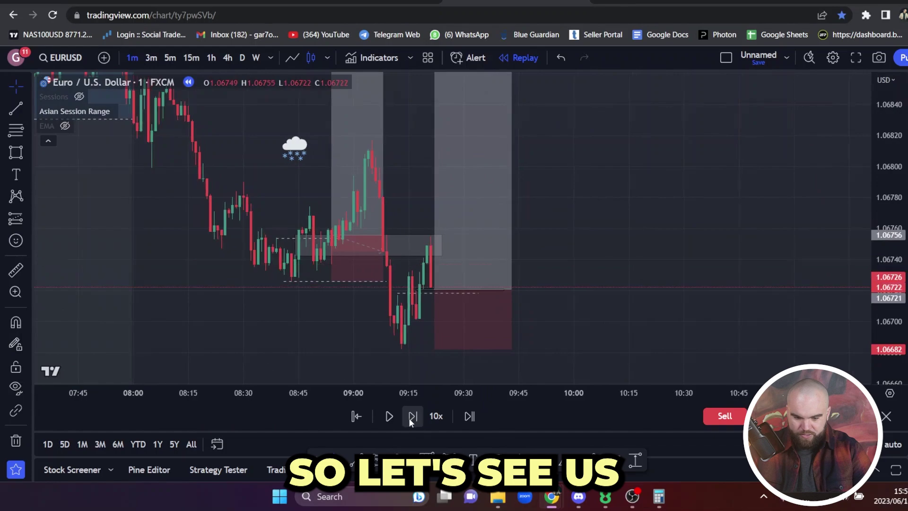
click(409, 418)
click(408, 418)
click(409, 418)
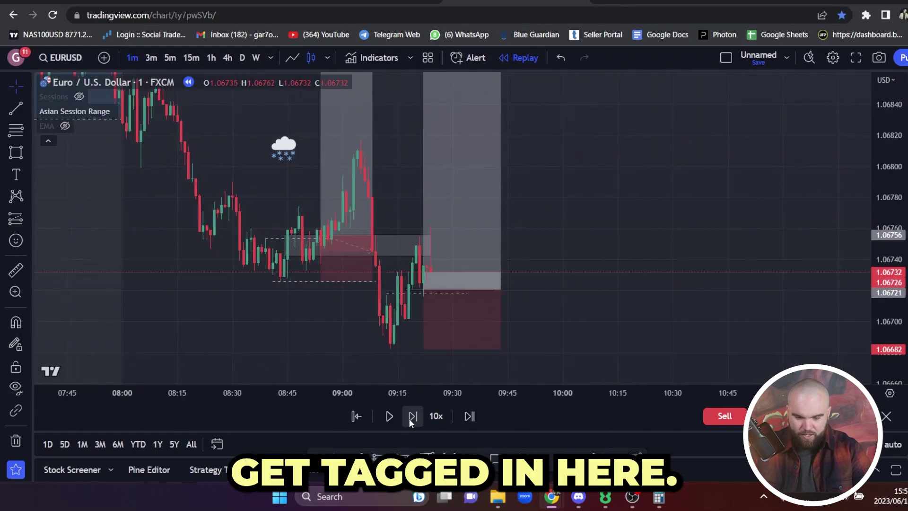
click(409, 418)
Play the replay forward on the 1-minute chart and pause it at about 10:25.
drag(880, 121, 876, 298)
scroll(681, 189, down, 7)
drag(746, 152, 449, 192)
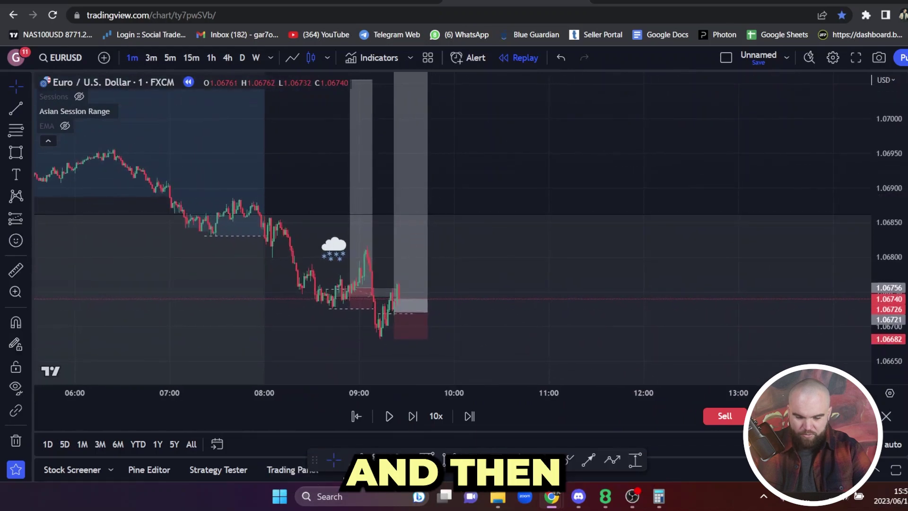
click(386, 415)
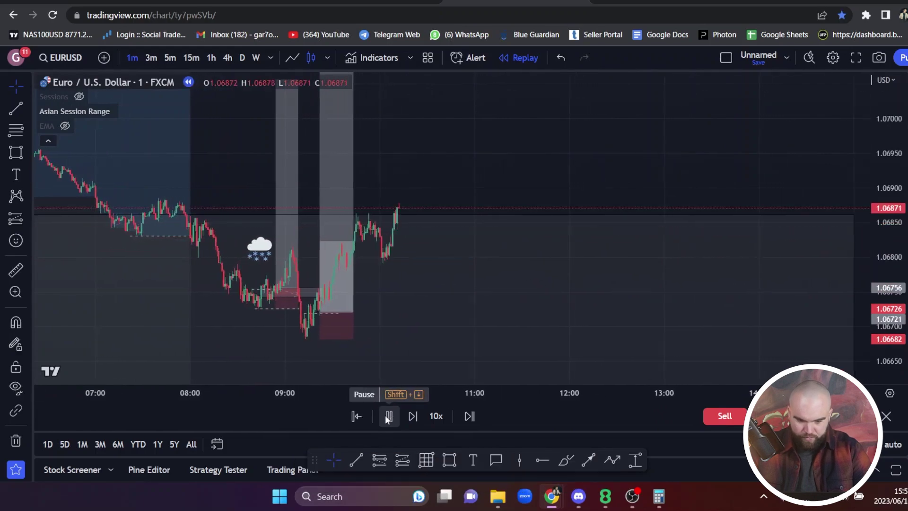
click(388, 416)
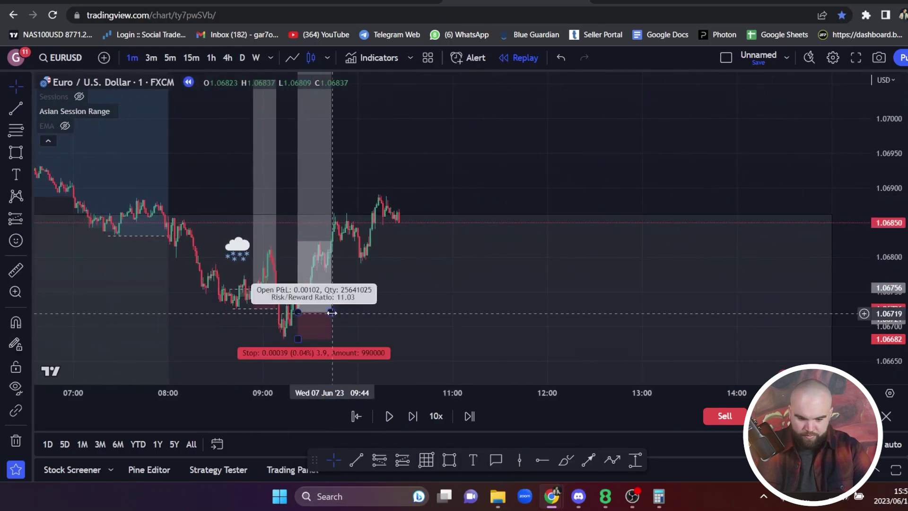
Lengthen the new long position to about 10:45 and play the replay on to about 11:35.
drag(332, 312, 426, 310)
click(577, 169)
scroll(592, 168, down, 5)
drag(774, 143, 719, 205)
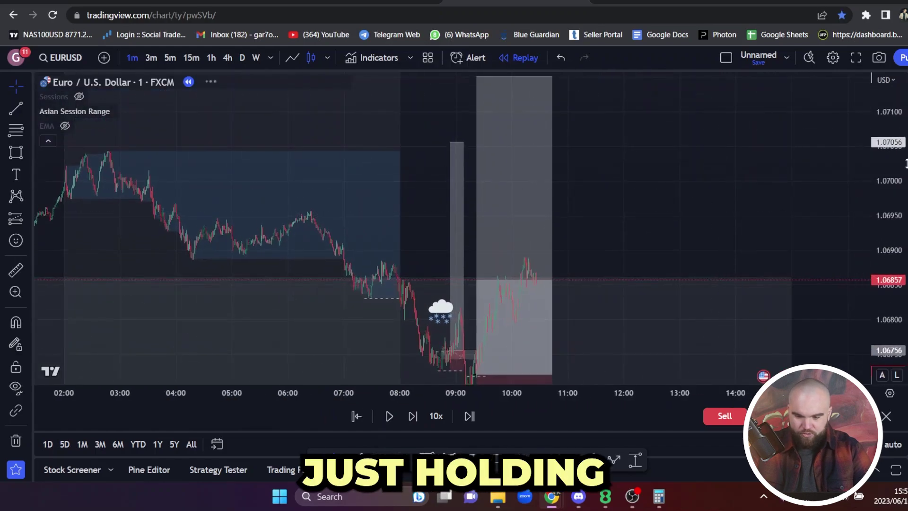
drag(906, 164, 883, 237)
click(392, 418)
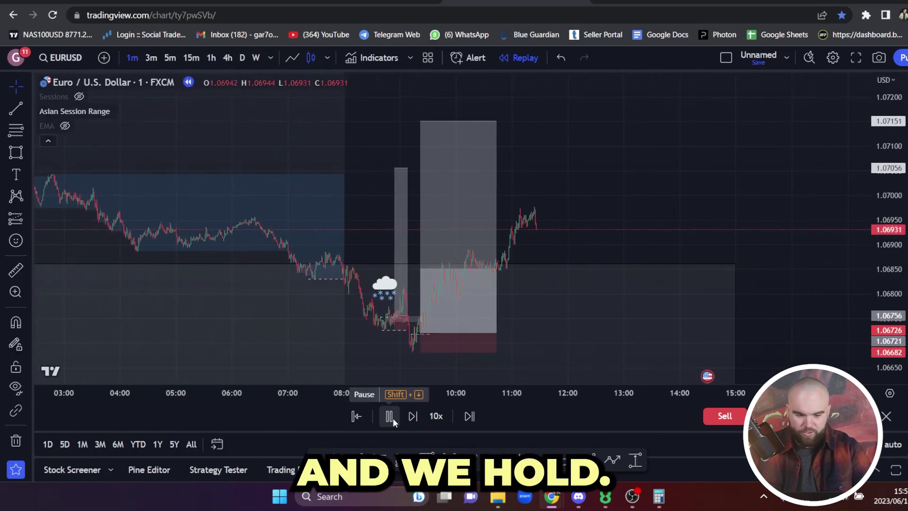
click(389, 417)
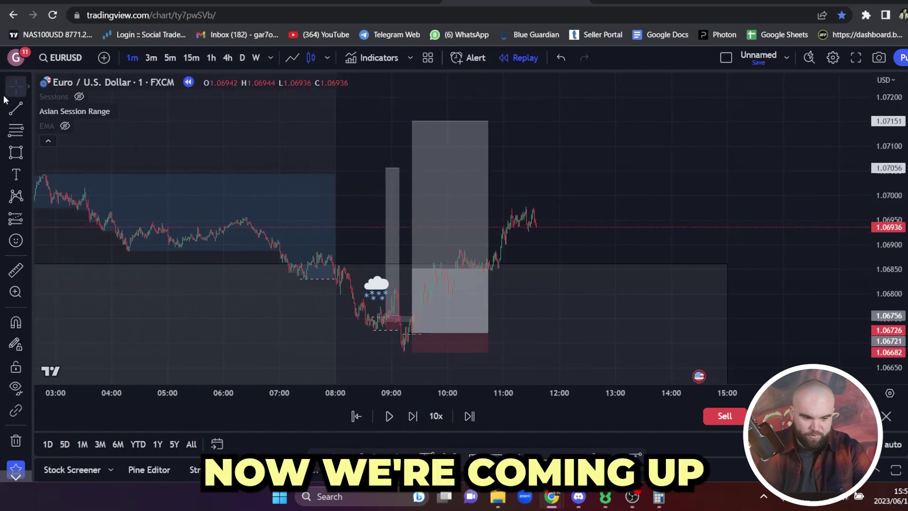
Draw a horizontal trend line at the Asian session high, 1.07043, from 07:38 to 12:13, and play the replay until price reaches it.
click(16, 109)
drag(315, 174, 572, 174)
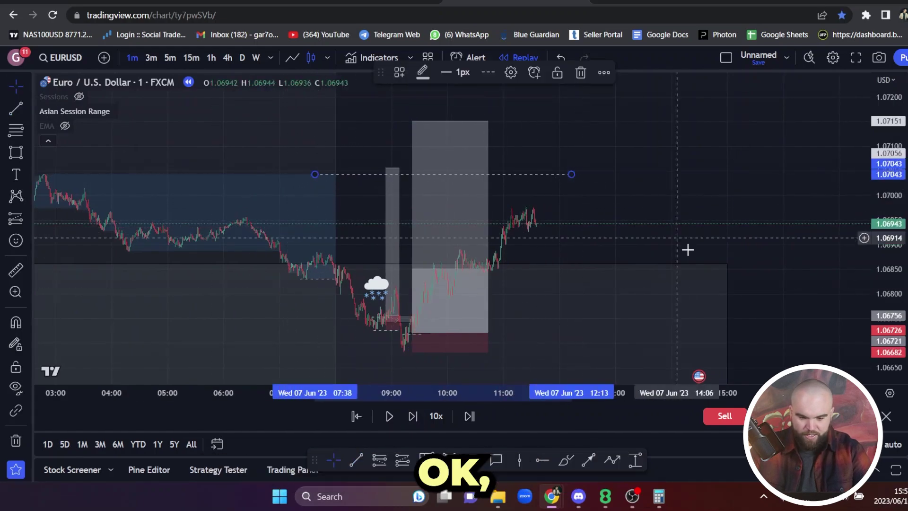
click(391, 422)
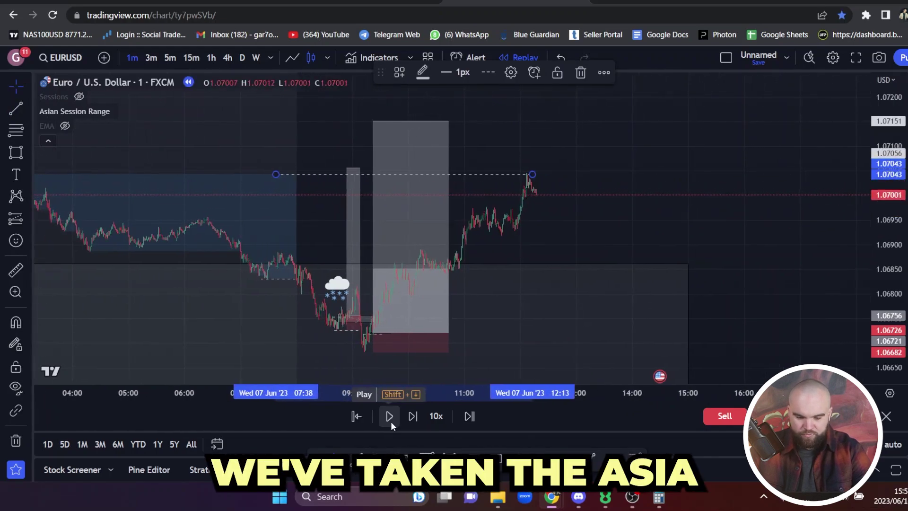
Lengthen the new long position to about 14:25 so it spans the ongoing price move.
drag(453, 333, 656, 333)
drag(659, 250, 595, 261)
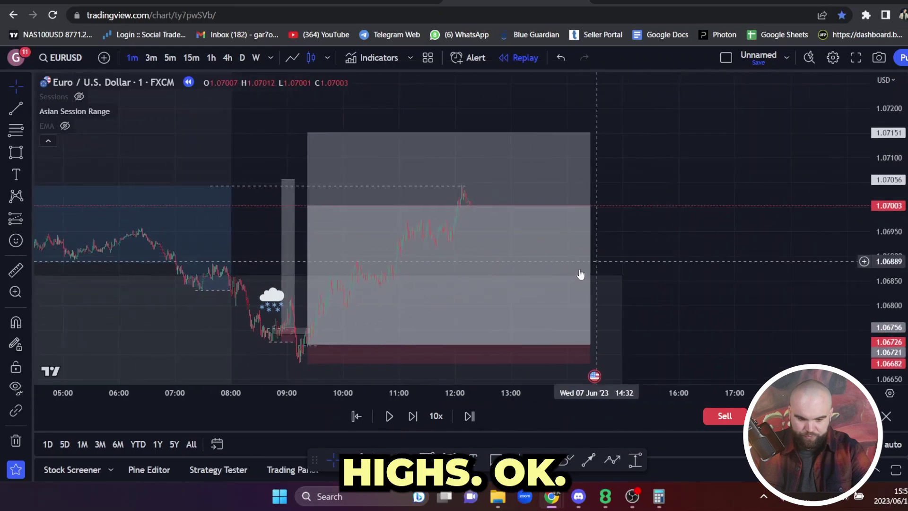
scroll(594, 262, down, 4)
drag(748, 155, 677, 164)
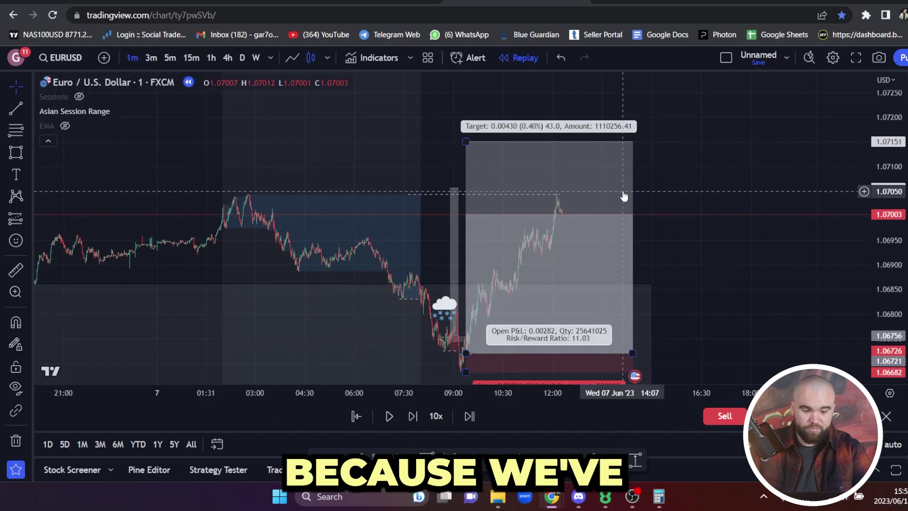
Play the replay forward until price passes the long's 1.07151 target, and pause it.
scroll(337, 217, down, 4)
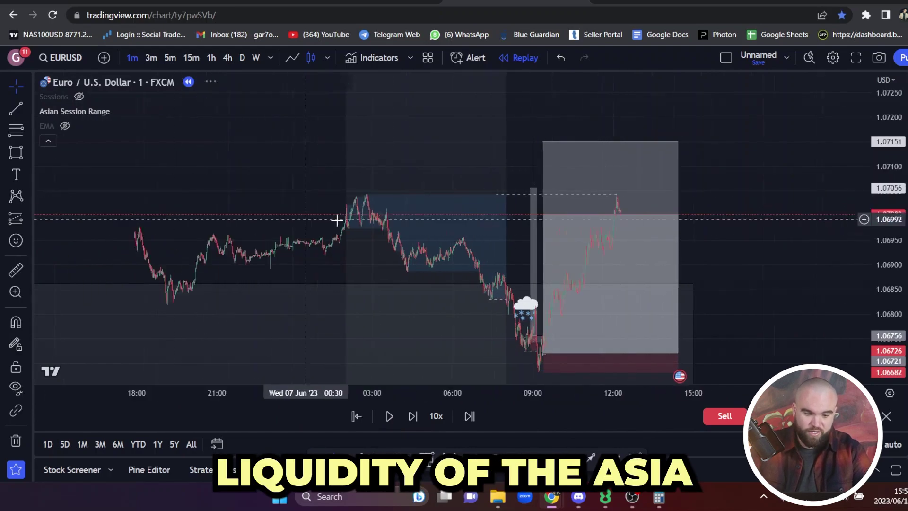
drag(448, 171, 199, 173)
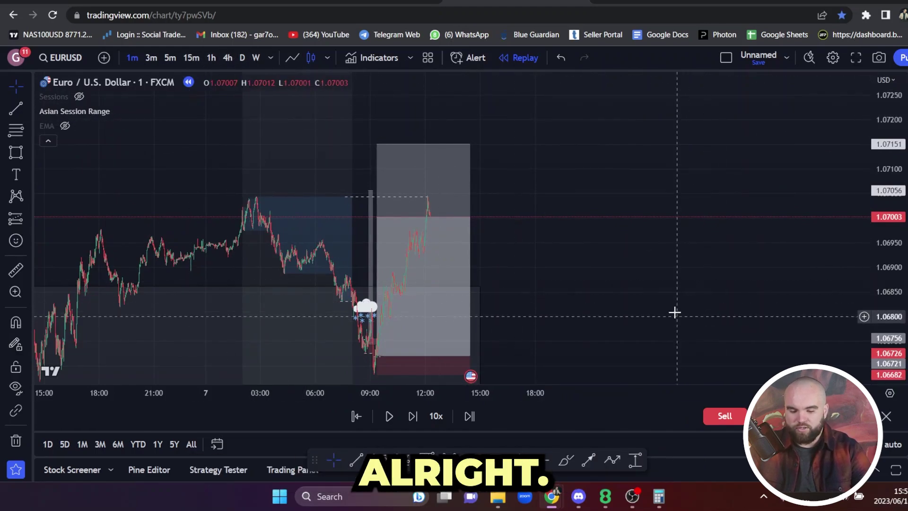
drag(677, 290, 798, 175)
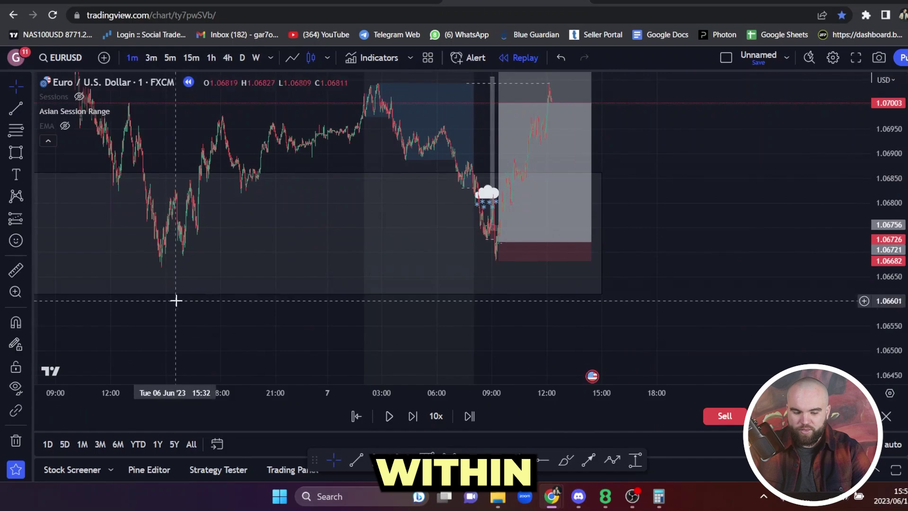
drag(734, 222, 744, 279)
scroll(632, 324, up, 5)
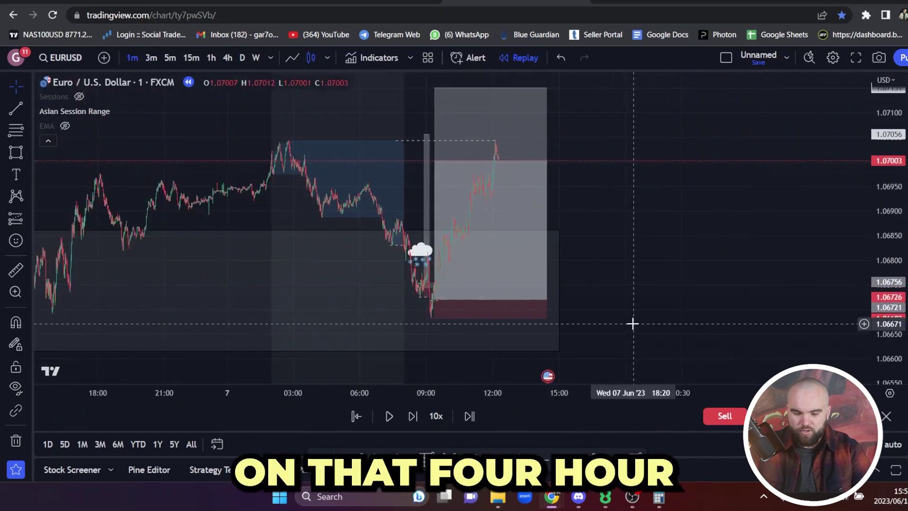
drag(608, 260, 608, 283)
click(386, 421)
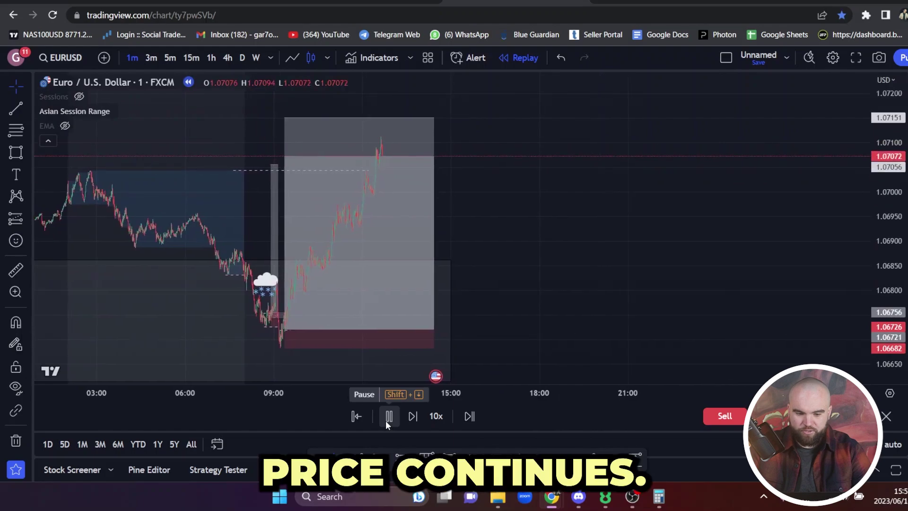
click(386, 421)
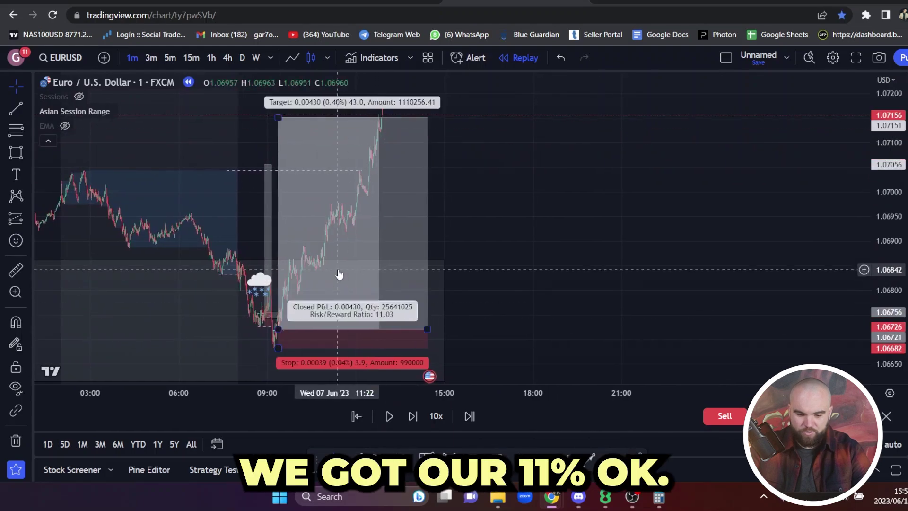
Switch to the 4-hour chart and draw a horizontal dashed line from the early-June swing high, at about 1.078.
drag(614, 210, 884, 225)
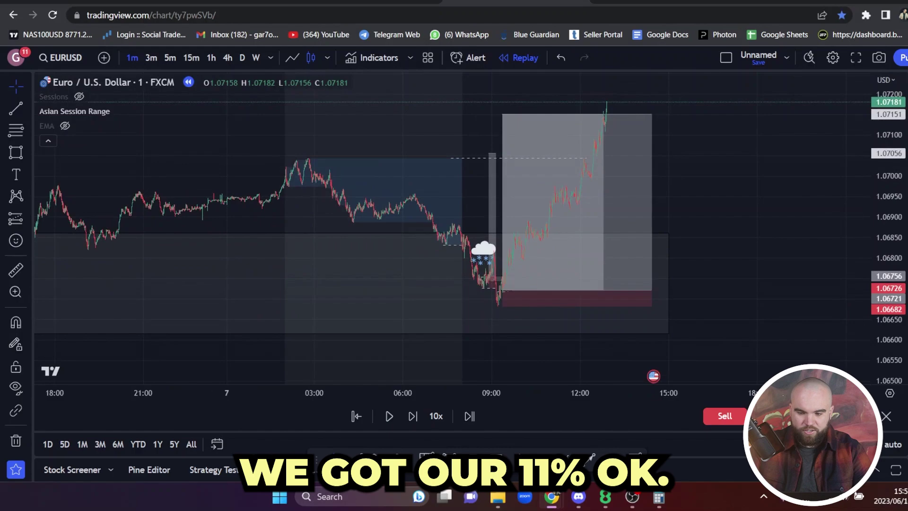
drag(894, 121, 889, 361)
scroll(623, 262, down, 5)
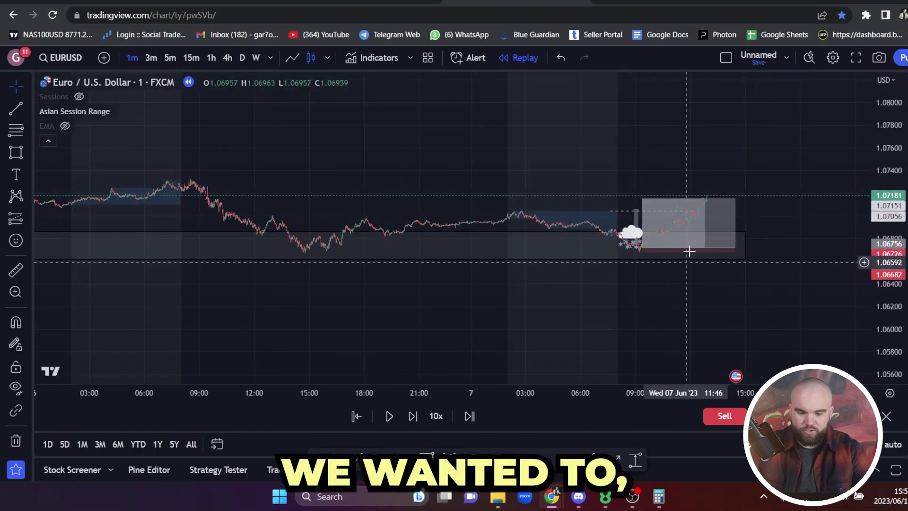
drag(427, 120, 518, 301)
click(228, 57)
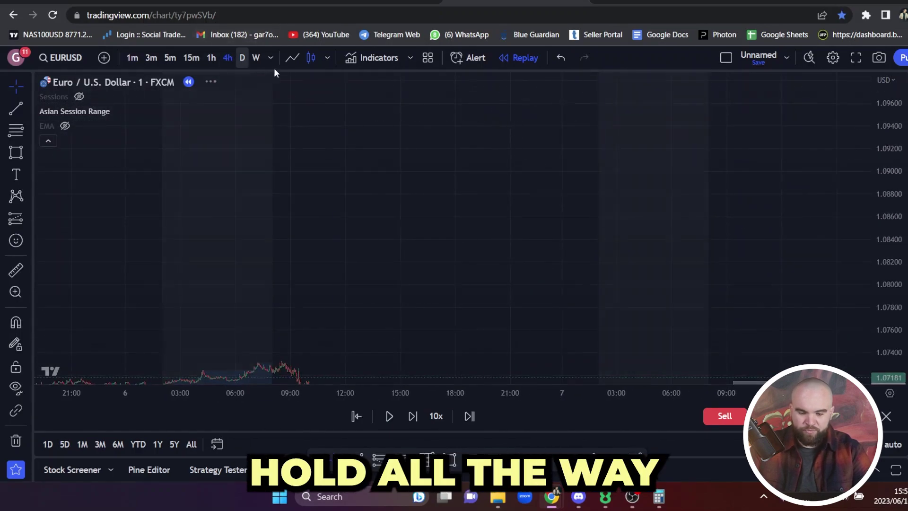
drag(792, 192, 659, 83)
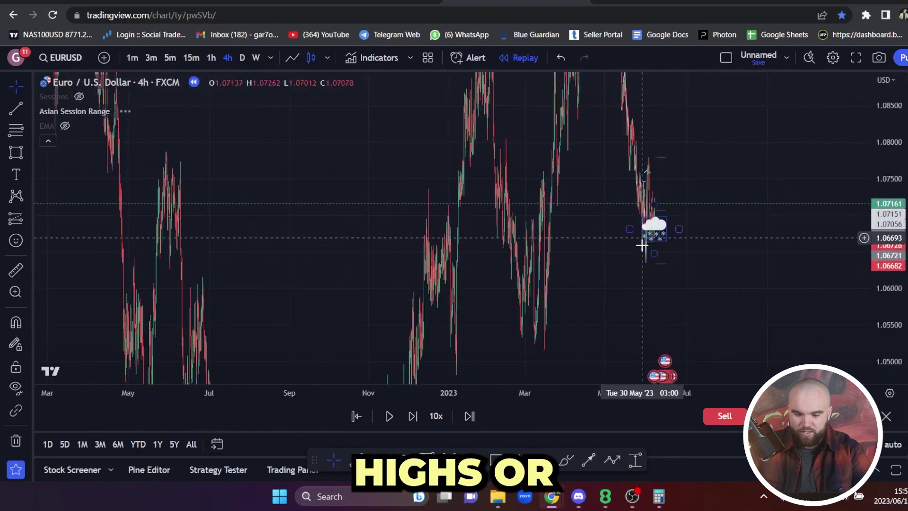
scroll(643, 246, up, 12)
drag(217, 142, 820, 164)
scroll(776, 207, up, 3)
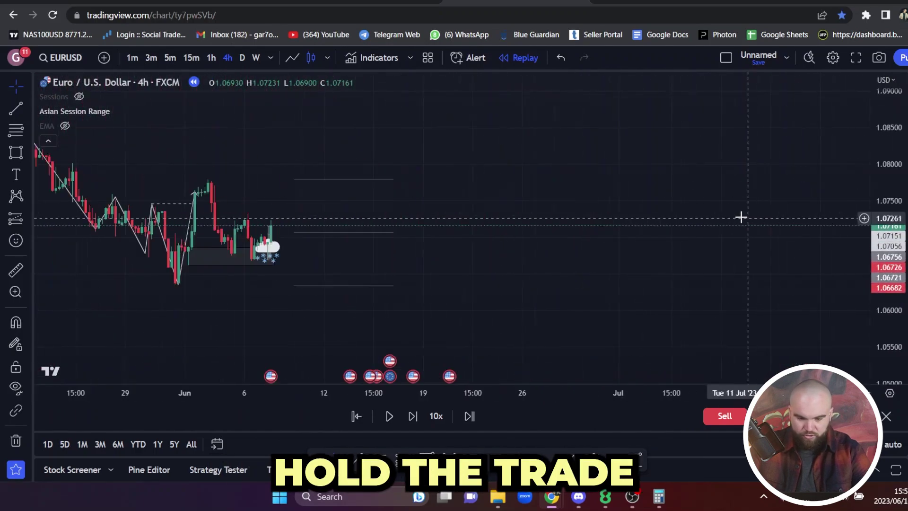
click(209, 179)
click(302, 180)
drag(532, 191, 681, 177)
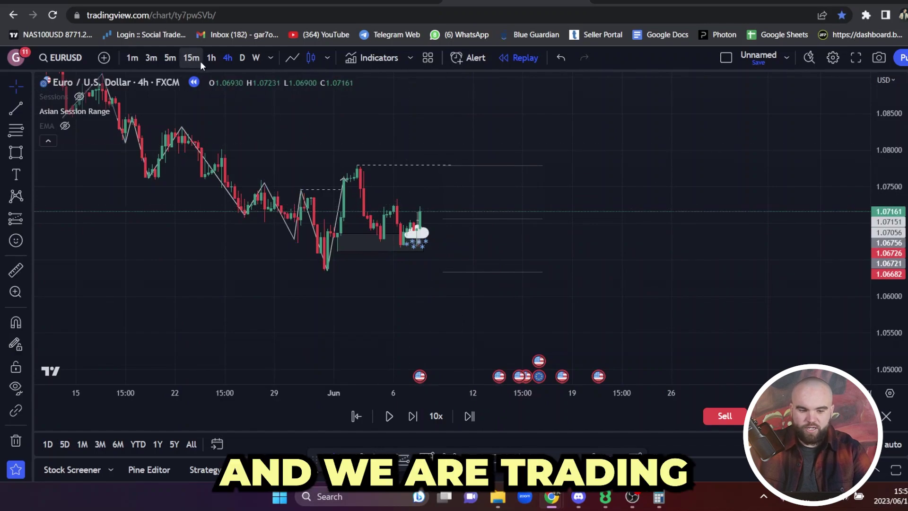
Return to the 1-minute chart, try extending the long's target to the marked swing high at 1.07799, and undo the extension.
click(133, 58)
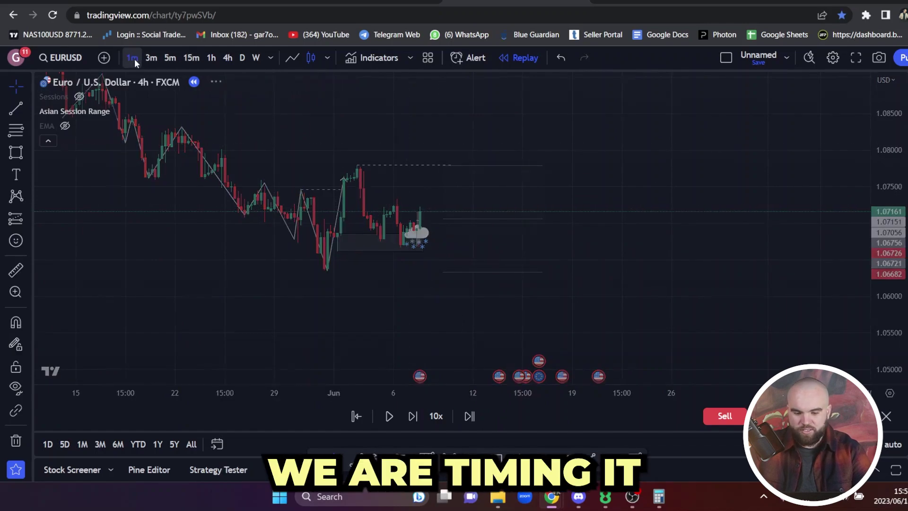
scroll(666, 288, down, 6)
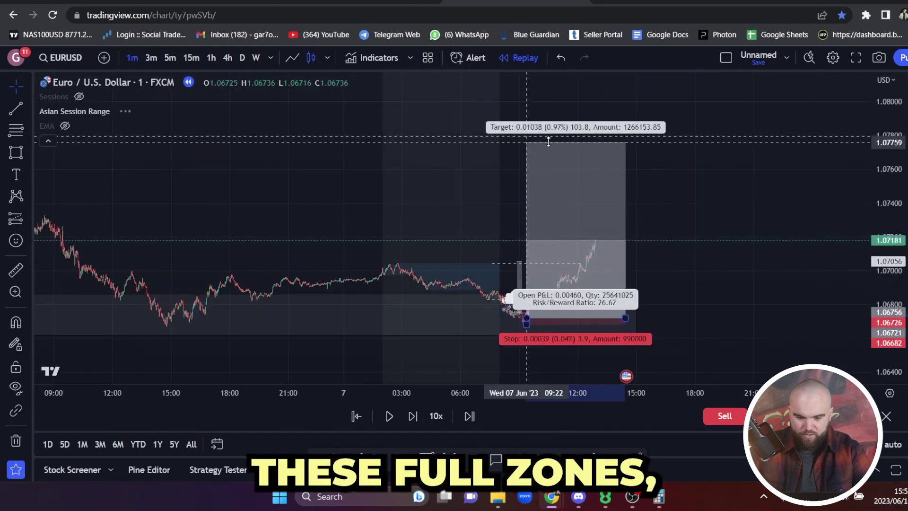
drag(548, 142, 552, 136)
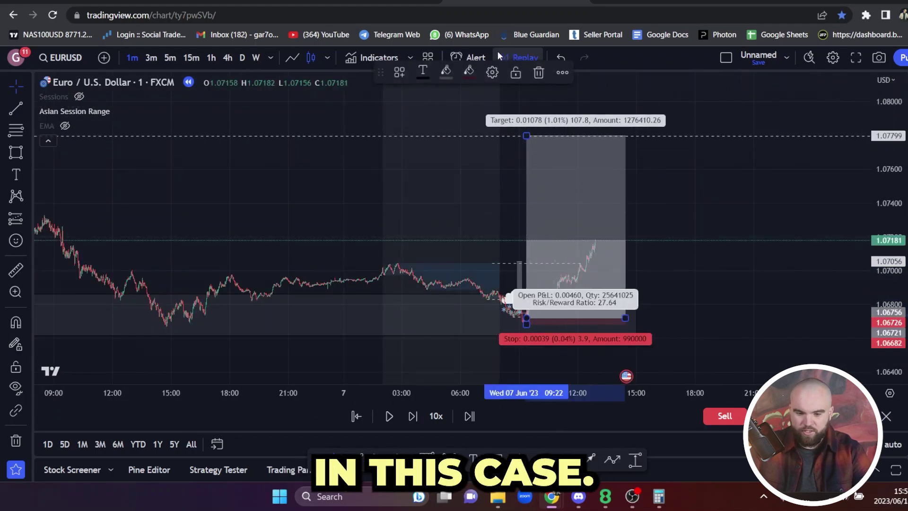
click(560, 56)
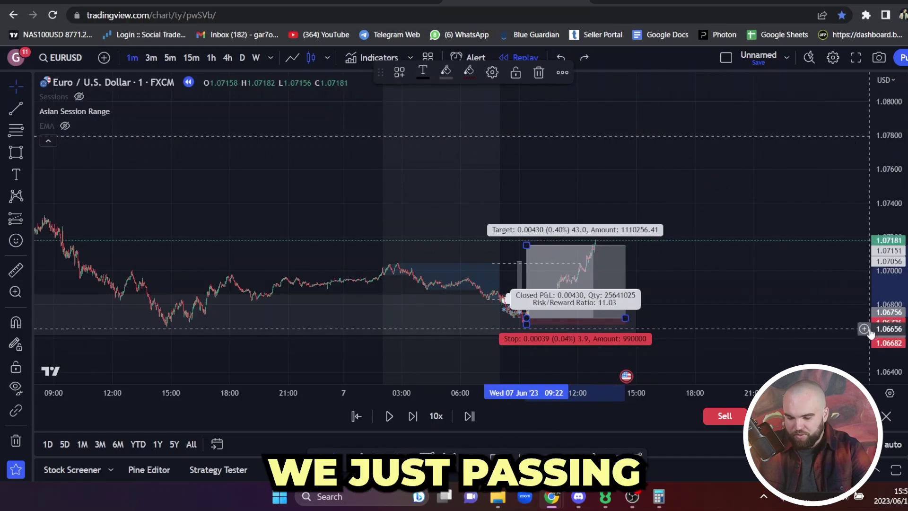
Review the long position on the 1-minute chart, from the entry in the 4-hour order block up to the price above its target.
drag(882, 260, 883, 118)
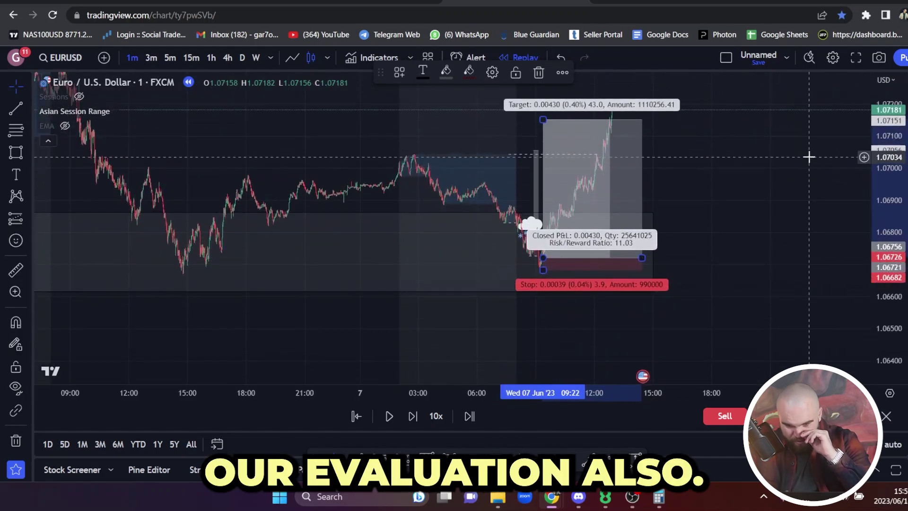
drag(754, 219, 744, 272)
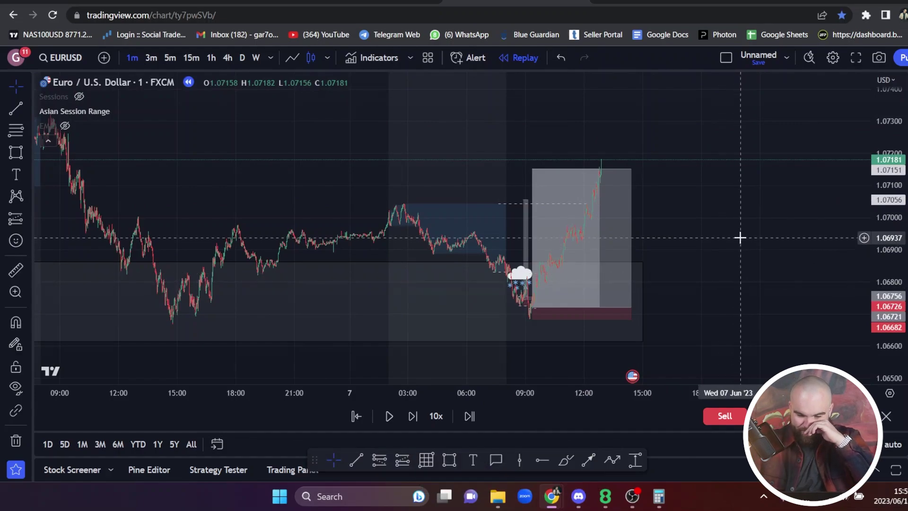
drag(714, 232, 656, 195)
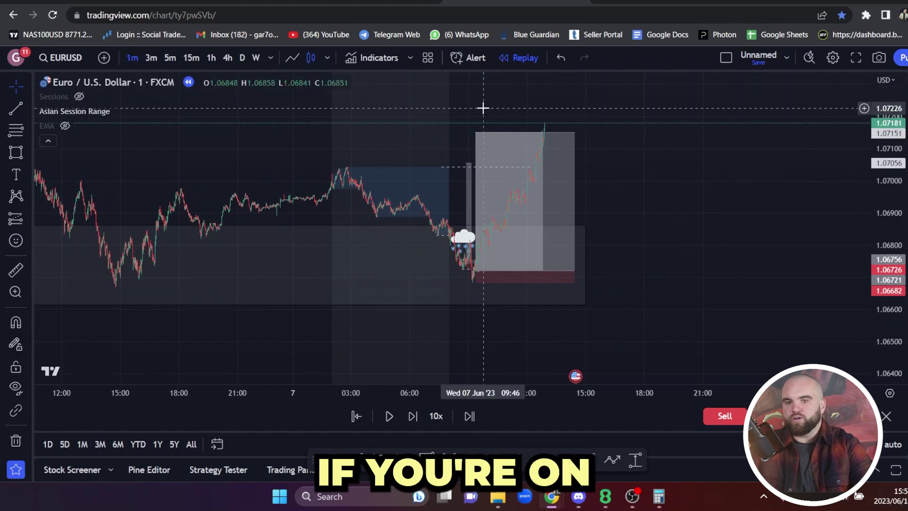
drag(742, 236, 742, 299)
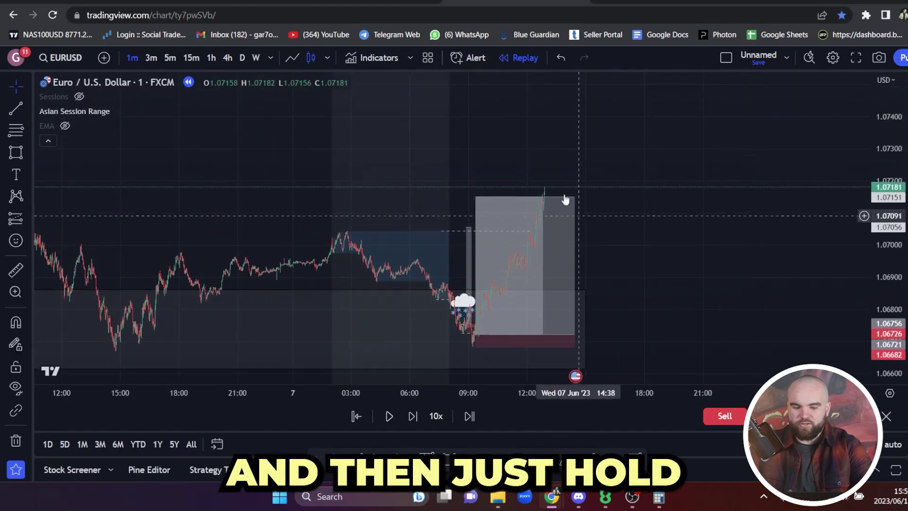
drag(648, 132, 631, 313)
drag(616, 246, 588, 59)
drag(887, 313, 887, 275)
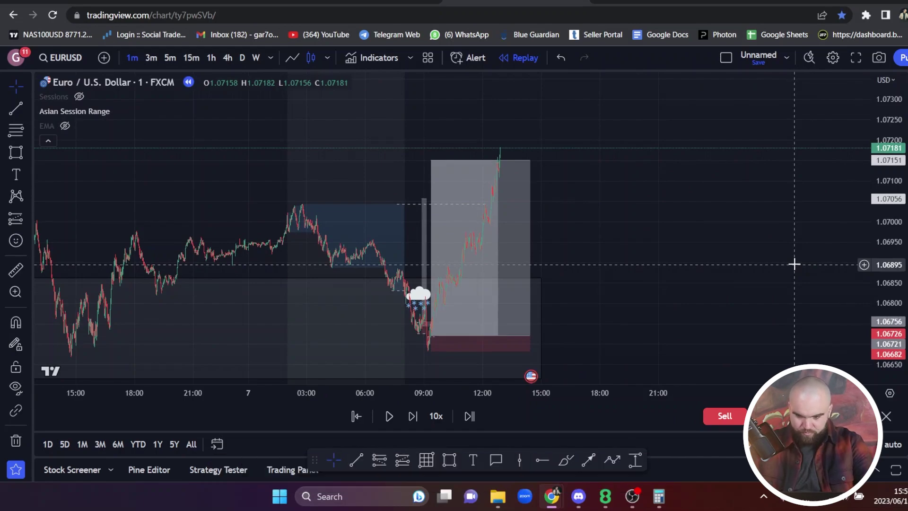
scroll(757, 230, down, 1)
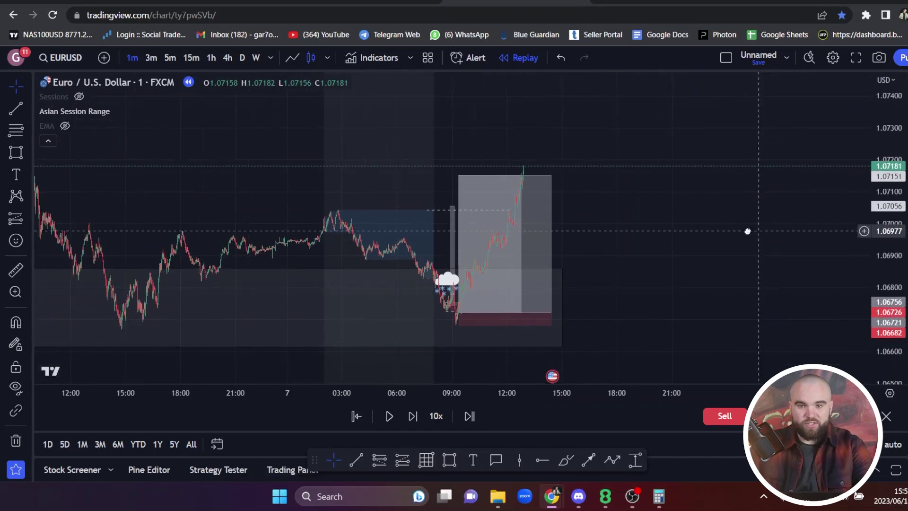
drag(747, 232, 663, 231)
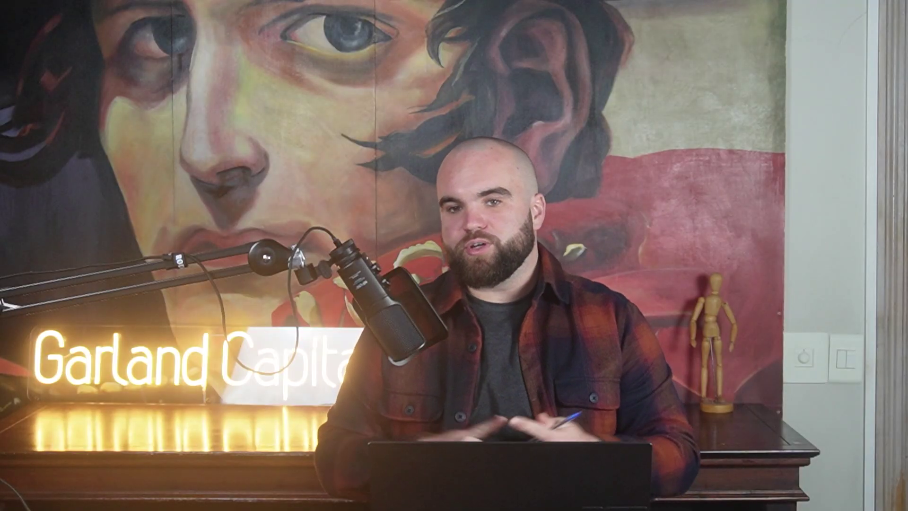